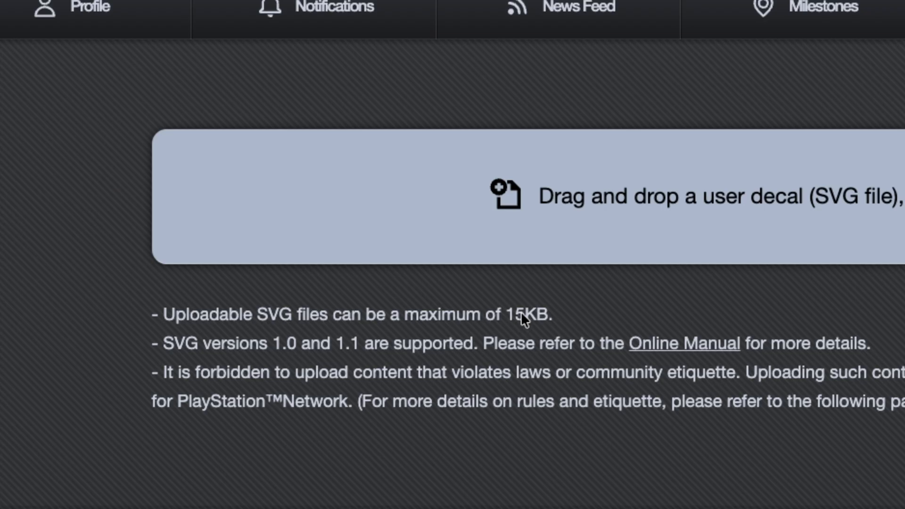
left_click_drag(506, 313, 542, 313)
left_click(581, 312)
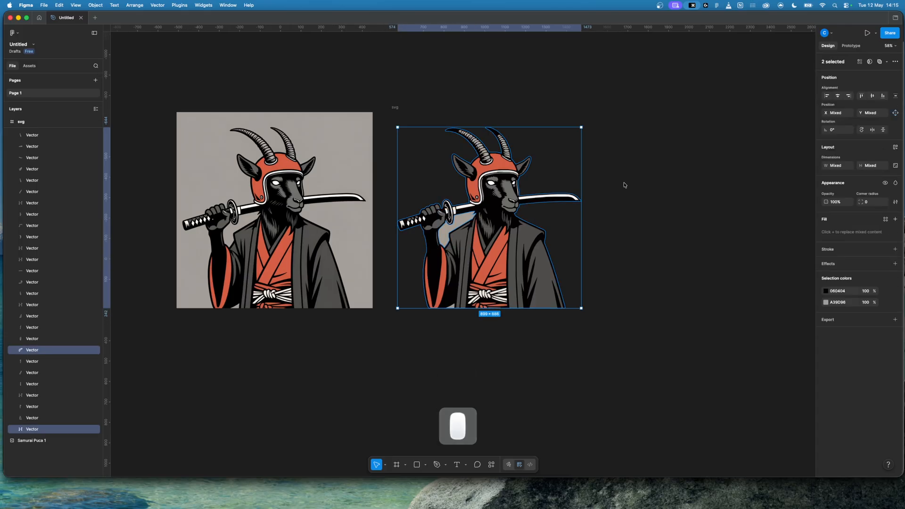
left_click(517, 273)
left_click(517, 274)
key("super+g")
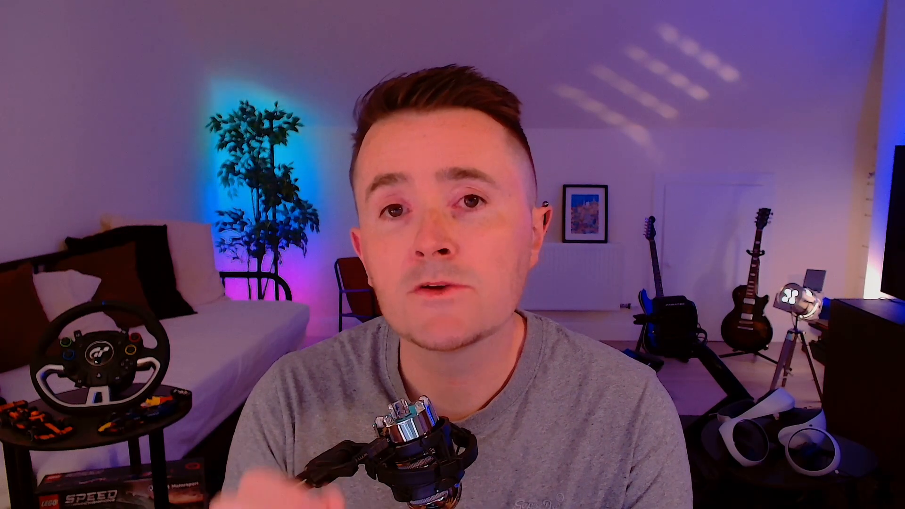
key("shift+BackSpace")
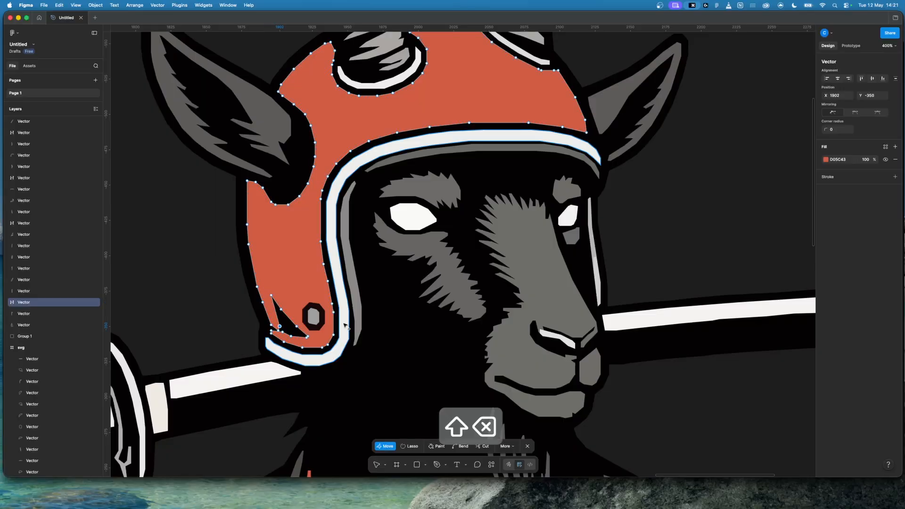
scroll(346, 326, "down", 5)
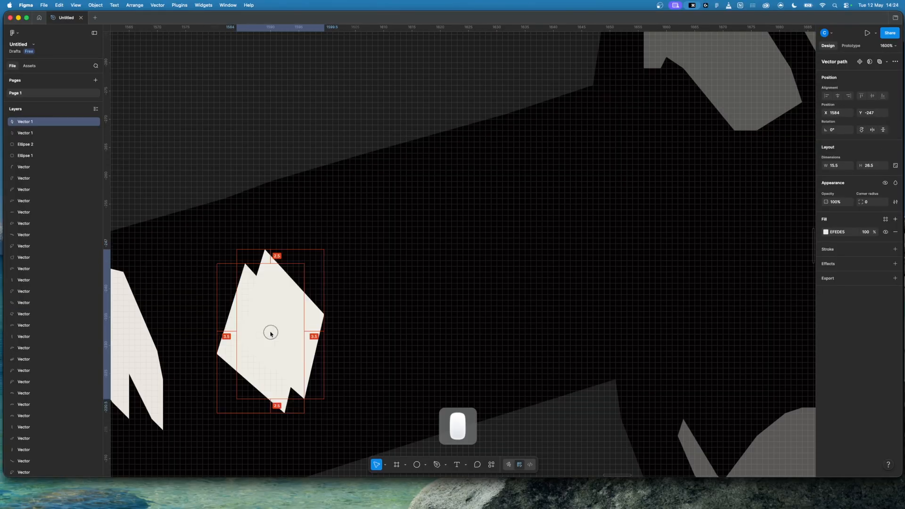
left_click_drag(269, 329, 496, 266)
key("ctrl+d")
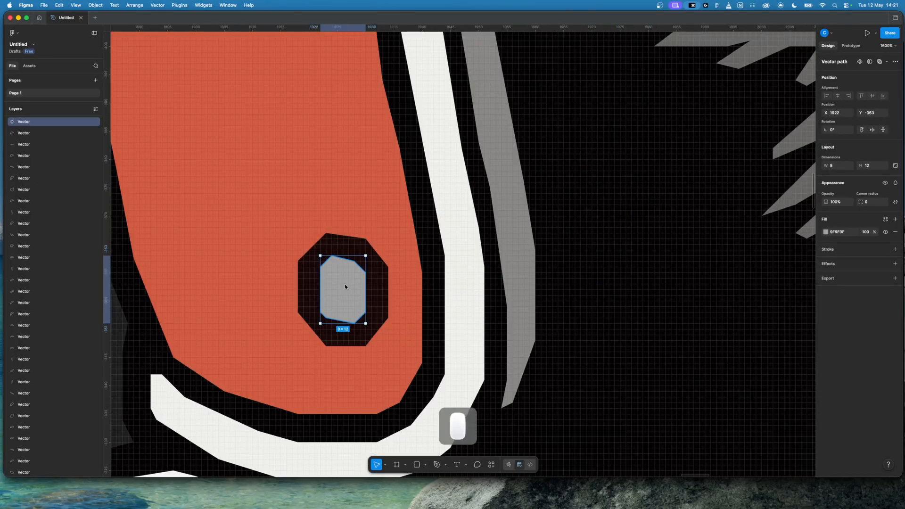
double_click(344, 283)
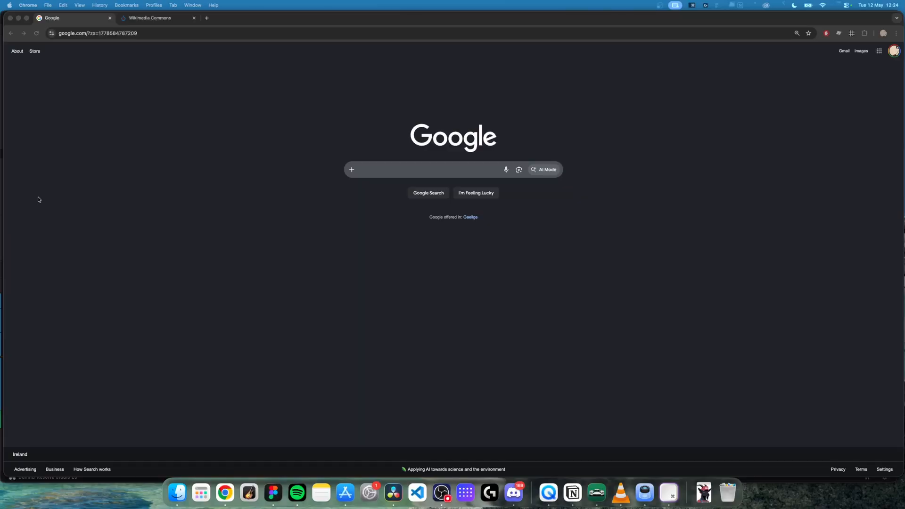
Step: Load the gran-turismo.com website
left_click(154, 34)
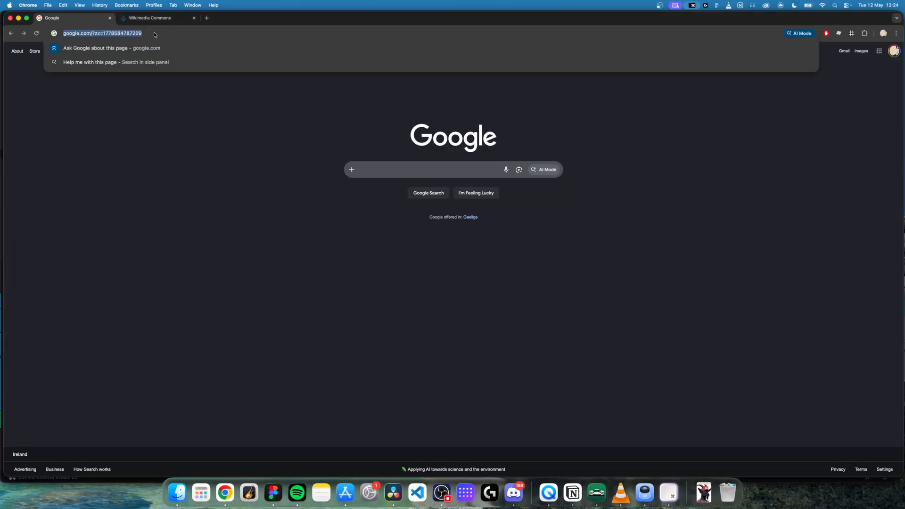
type("gran")
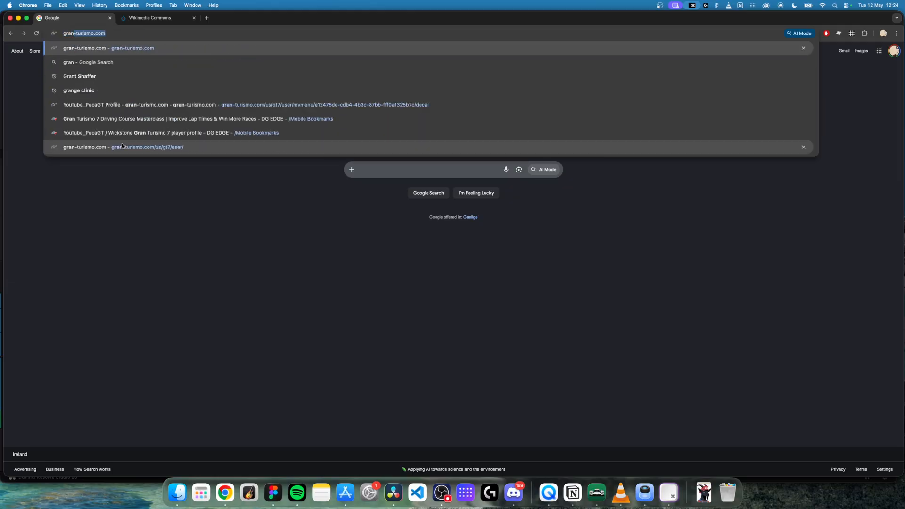
key("Return")
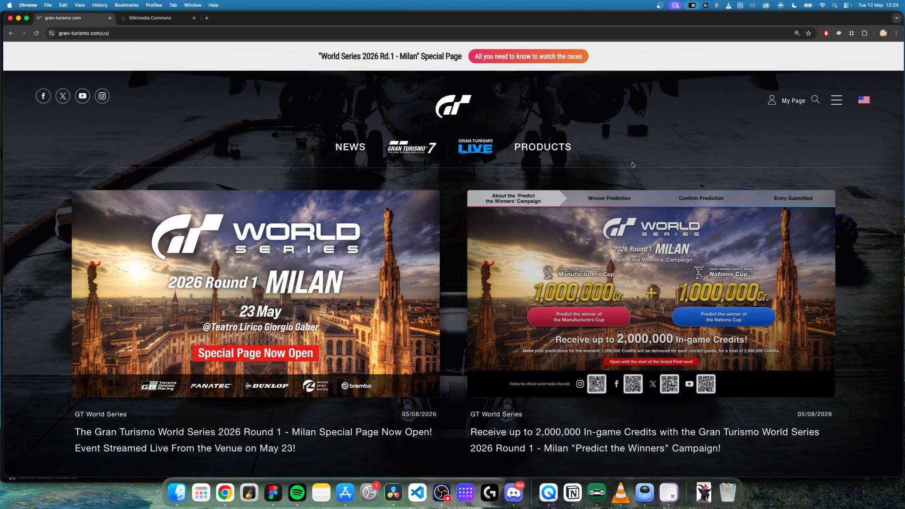
Step: Sign in to My Page on the Gran Turismo site and open the Decal Uploader
left_click(788, 106)
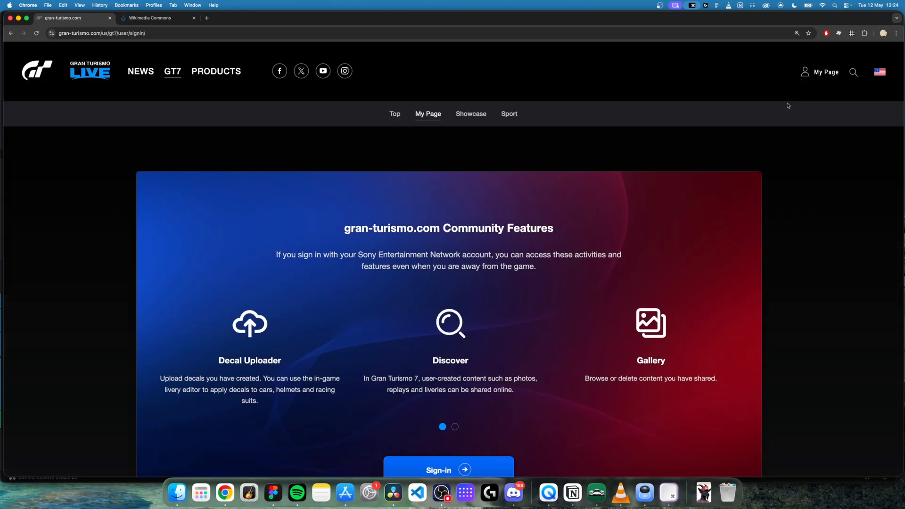
scroll(489, 316, "down", 5)
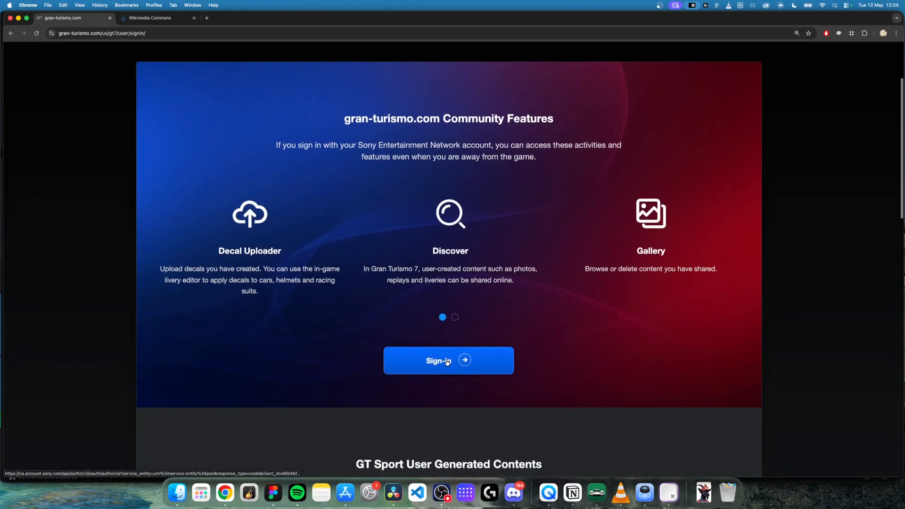
left_click(447, 361)
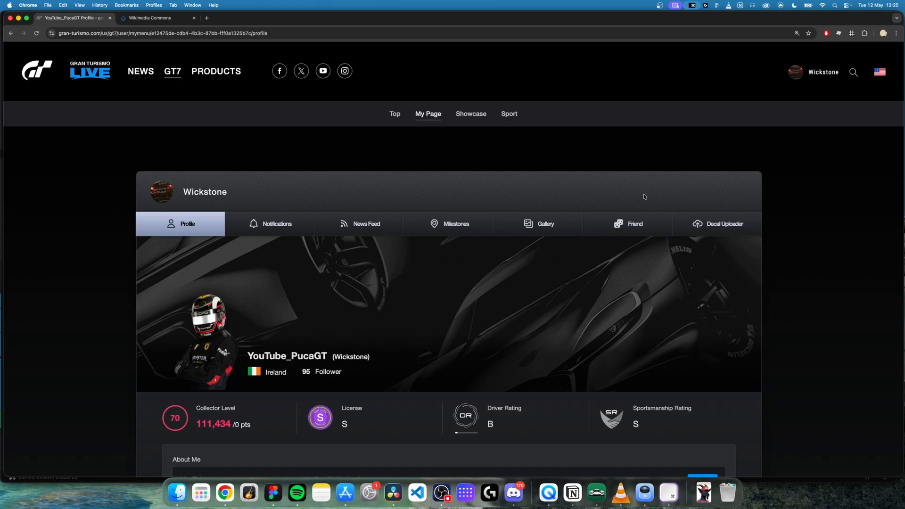
left_click(716, 228)
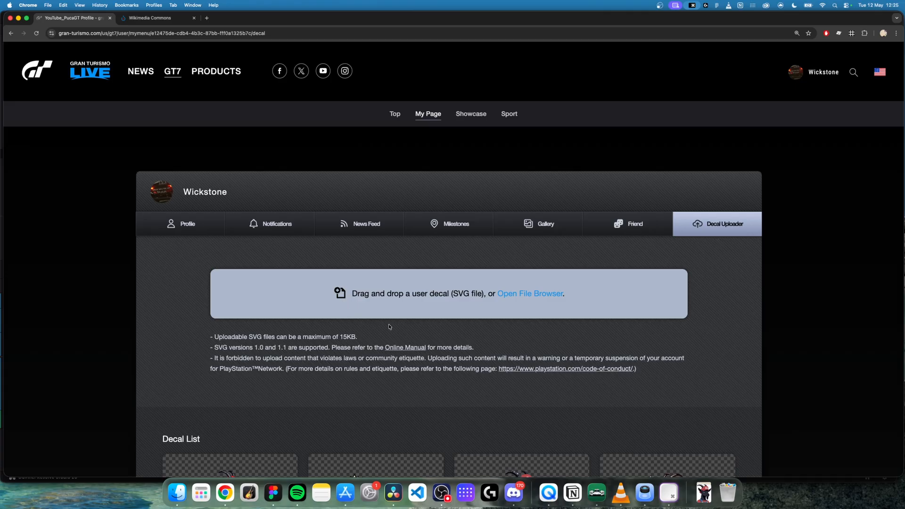
Step: Review the maximum SVG file size in the Decal Uploader's upload rules
left_click_drag(359, 337, 213, 336)
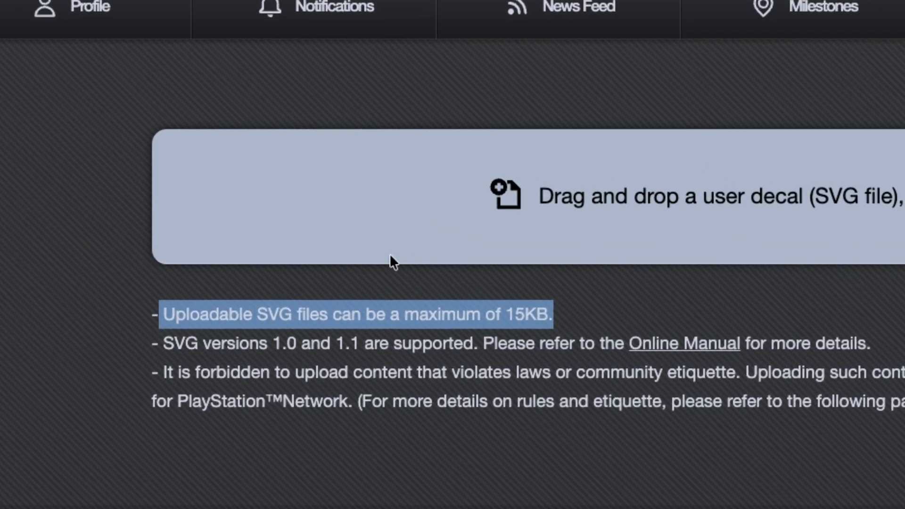
left_click(247, 314)
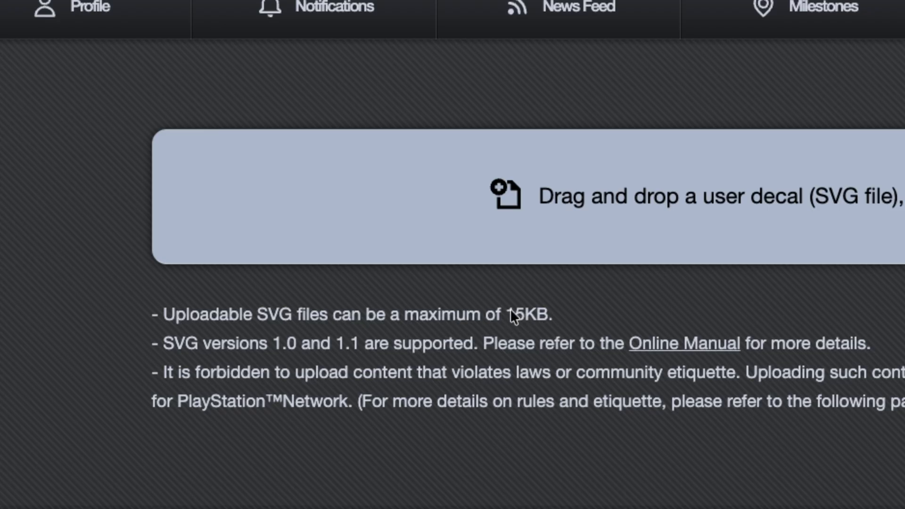
left_click_drag(505, 315, 547, 311)
left_click(582, 312)
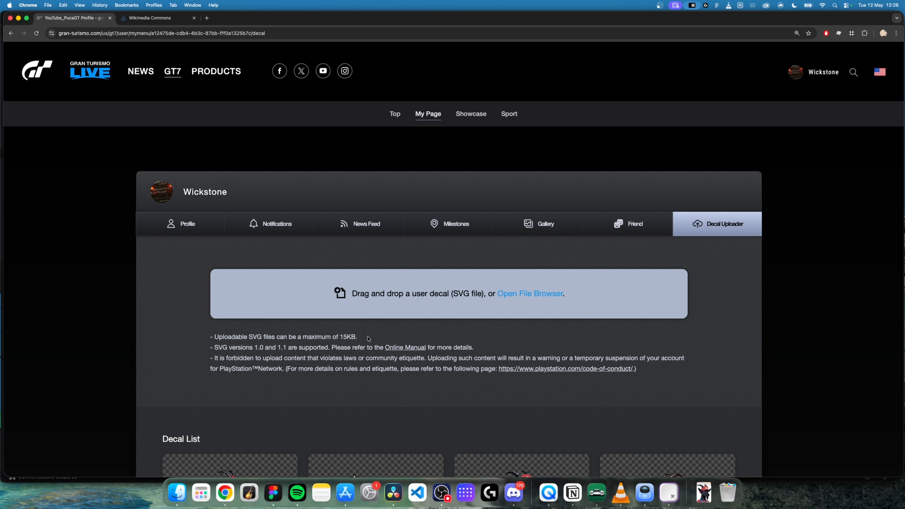
Step: Search Wikimedia Commons for "shamrock" images of file type svg and preview Shamrock-drawing.svg
left_click(157, 19)
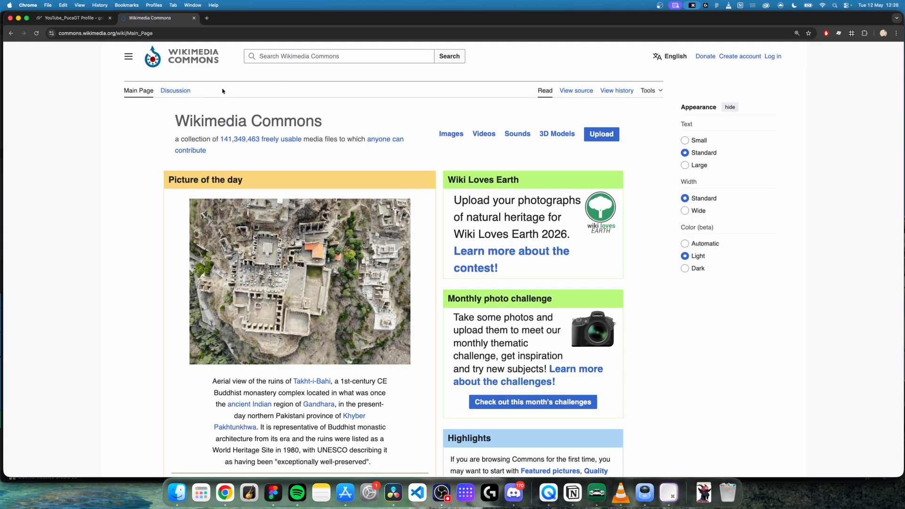
left_click(281, 59)
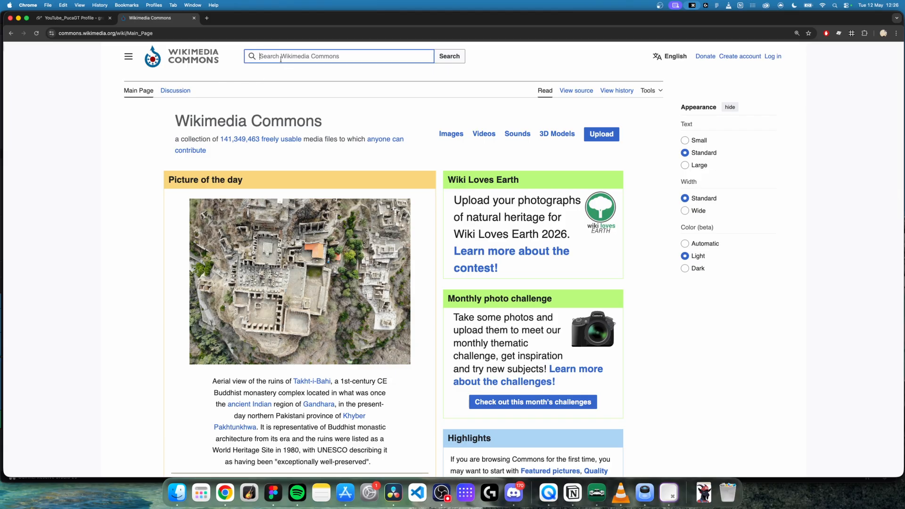
type("shamrock")
key("Return")
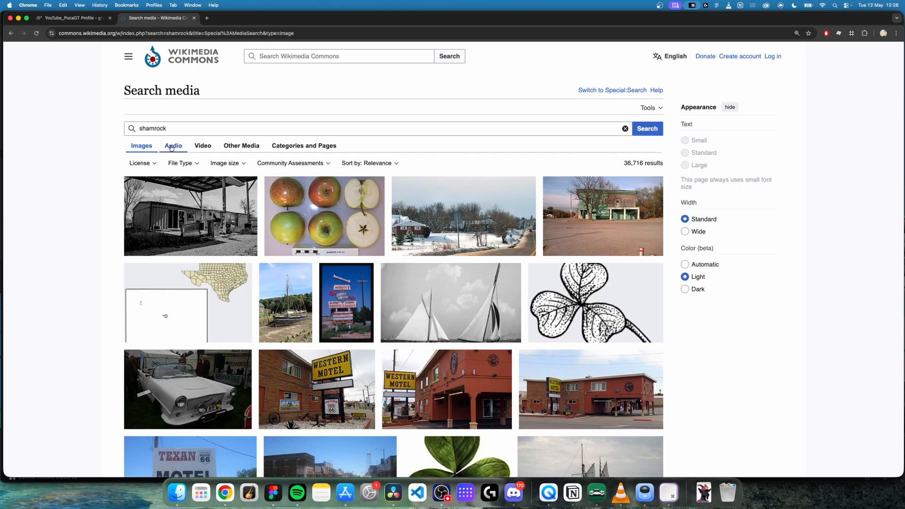
left_click(190, 163)
left_click(178, 290)
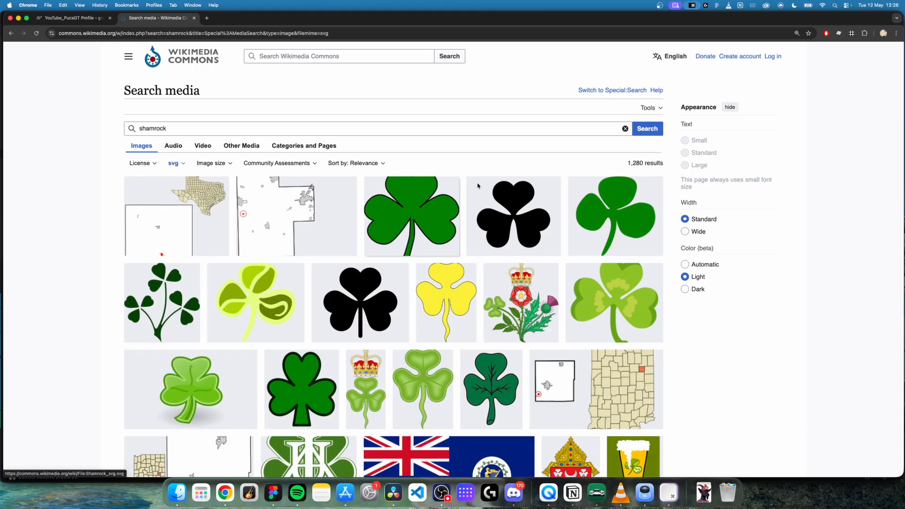
left_click(607, 215)
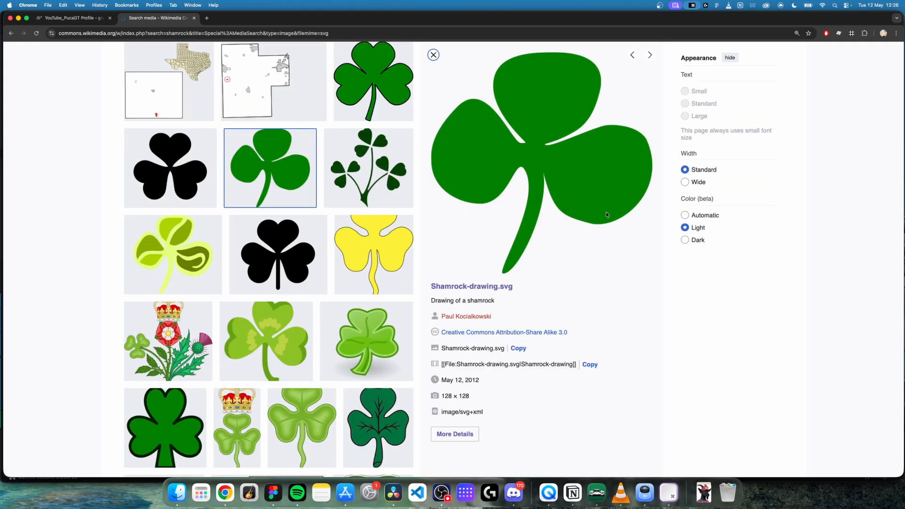
right_click(536, 140)
left_click(570, 154)
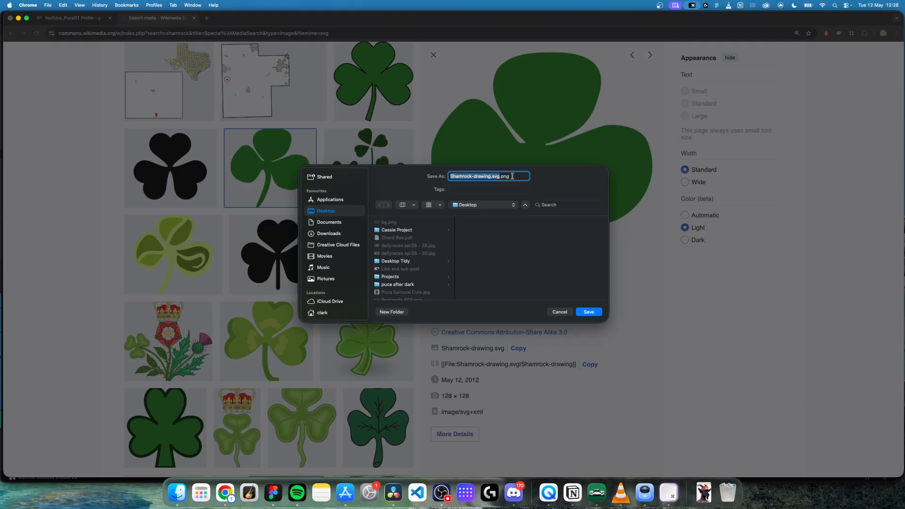
left_click(512, 177)
left_click(559, 312)
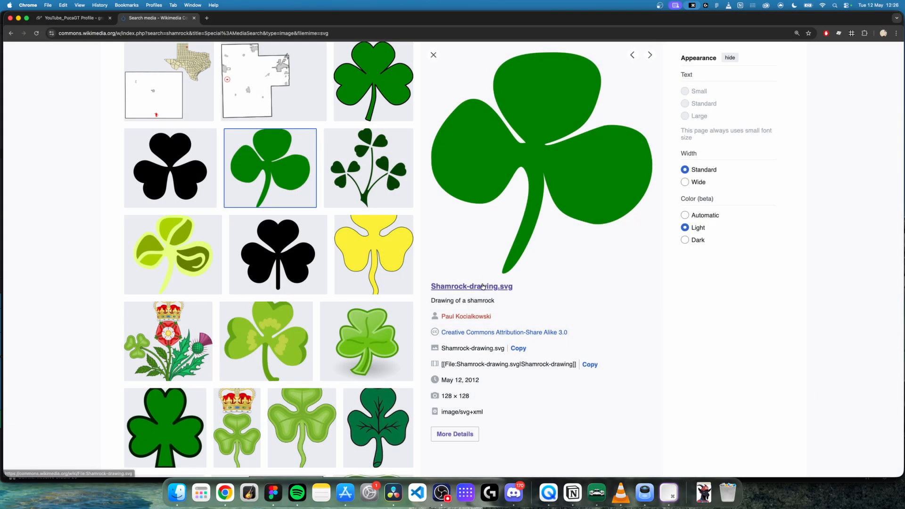
Step: Open the file page of Shamrock-drawing.svg and download the original file (128×128 px) from its media viewer
left_click(483, 286)
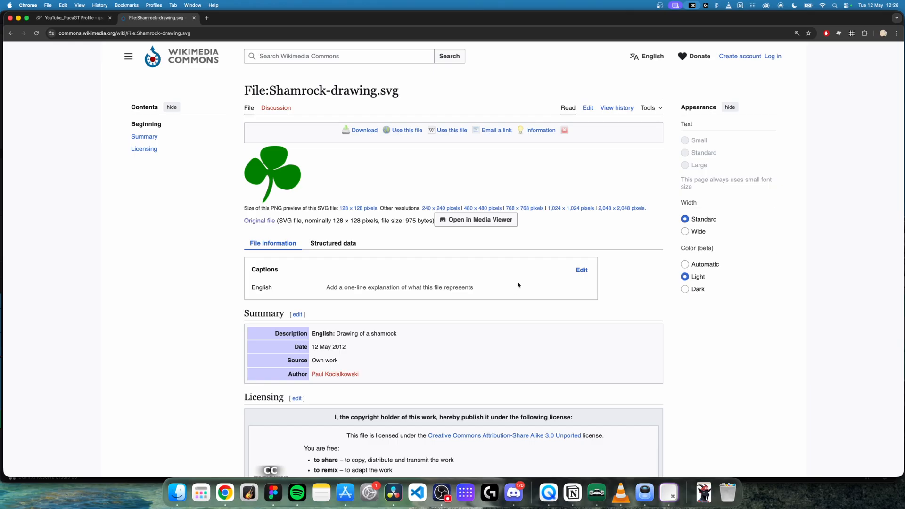
left_click(455, 223)
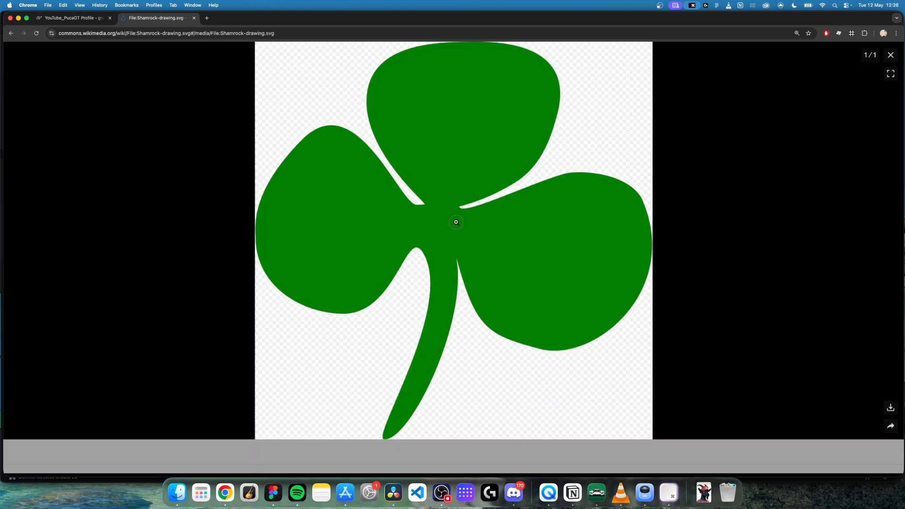
left_click(890, 407)
left_click(841, 313)
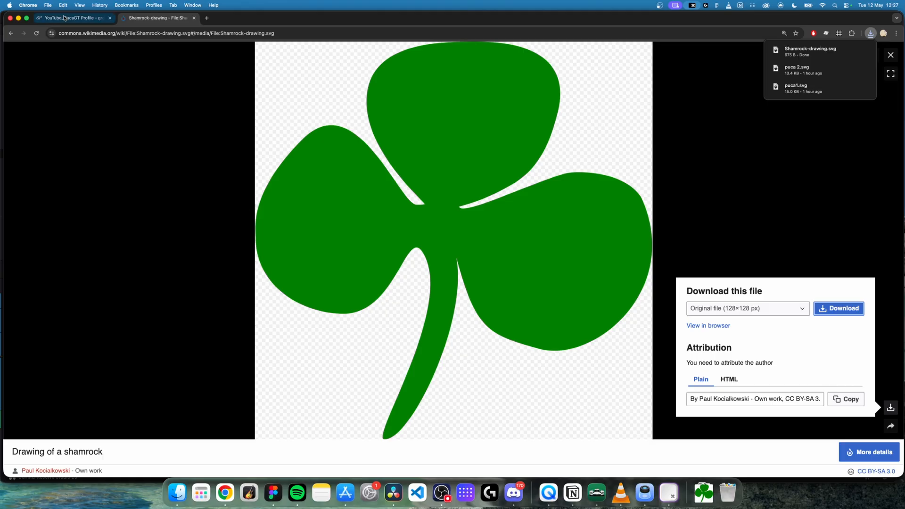
Step: Select Shamrock-drawing.svg from the Downloads folder as the user decal in the Gran Turismo Decal Uploader
left_click(64, 17)
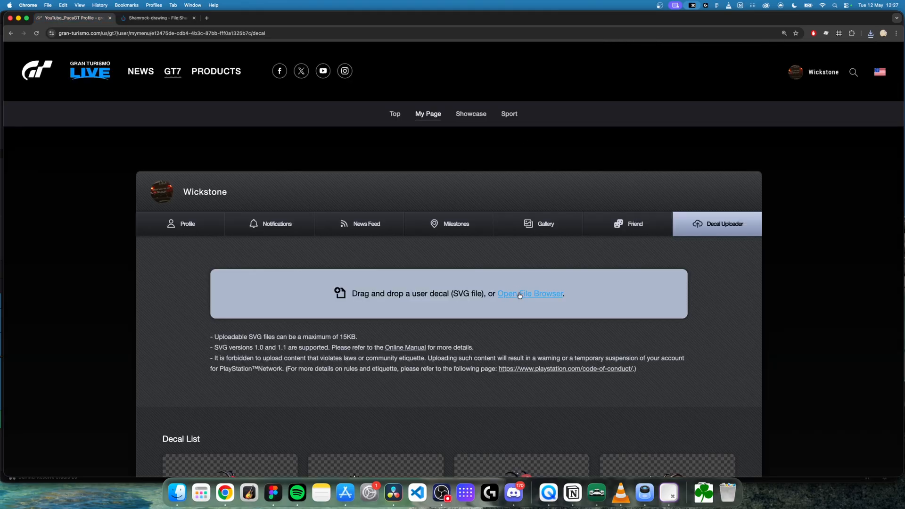
left_click(519, 295)
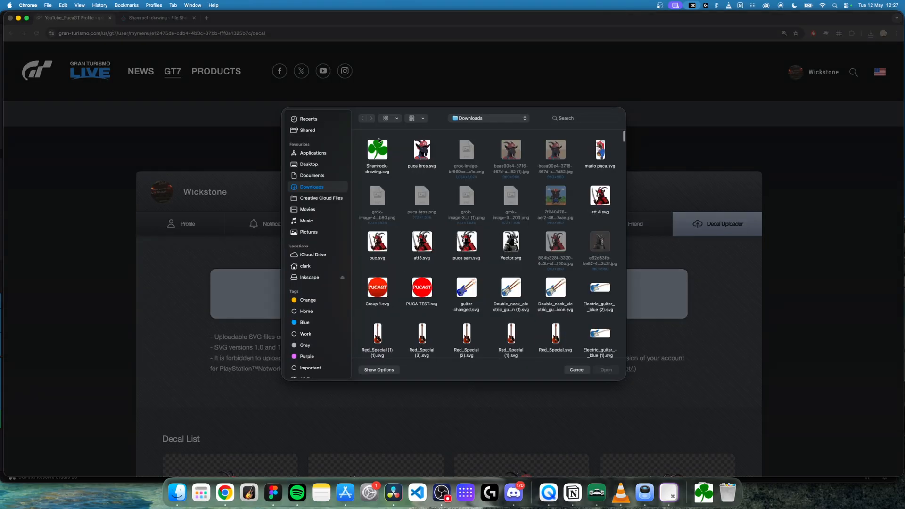
left_click(378, 152)
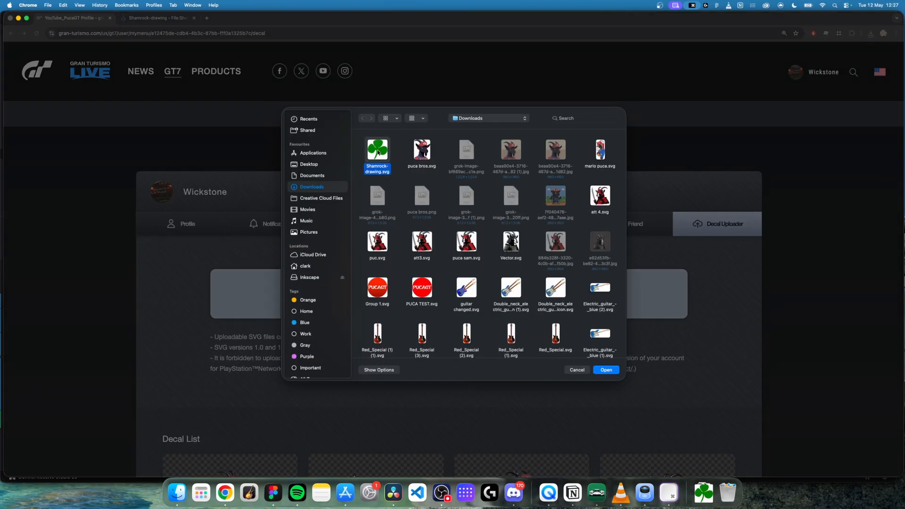
left_click(607, 369)
Step: Shorten the decal title to "Shamrock" and upload the decal
scroll(433, 295, "down", 4)
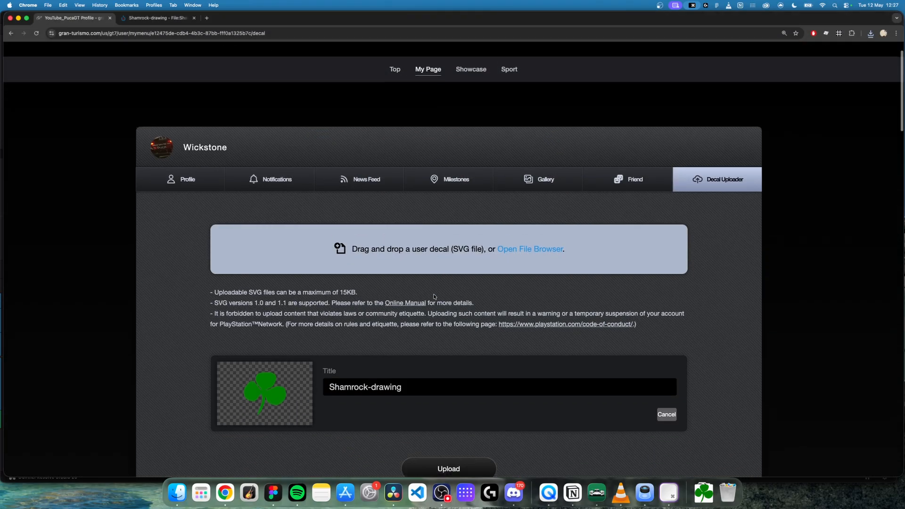
mouse_move(403, 344)
left_mouse_down()
mouse_move(424, 345)
mouse_move(370, 344)
left_mouse_up()
key("BackSpace")
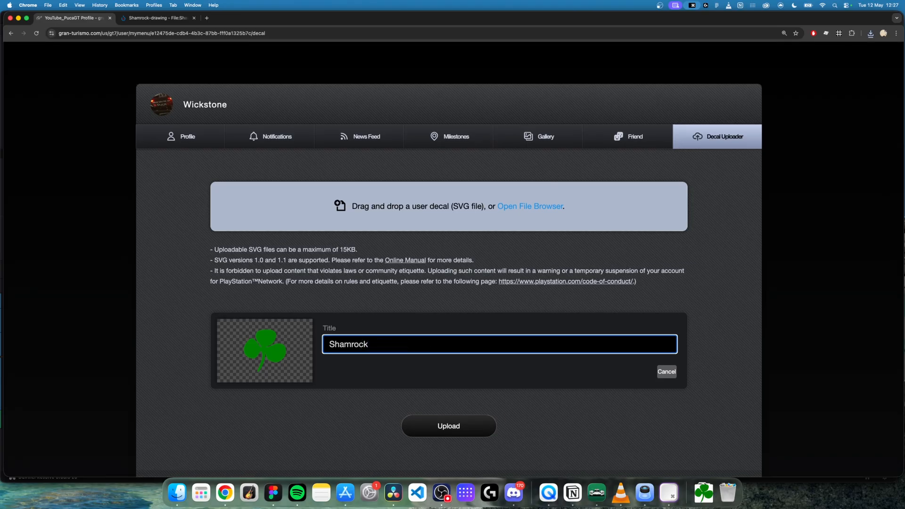
left_click(447, 424)
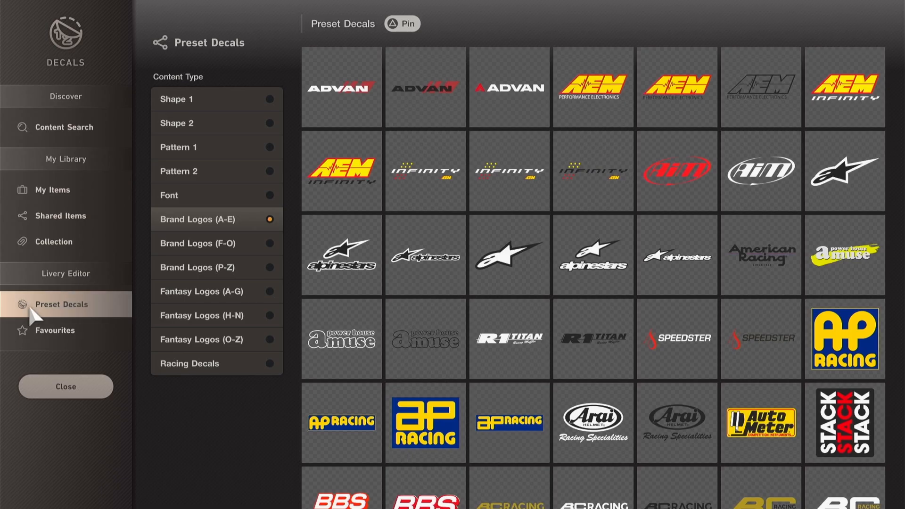
Step: In the Gran Turismo 7 livery editor, place the Shamrock decal from My Items on the car's side
left_click(21, 189)
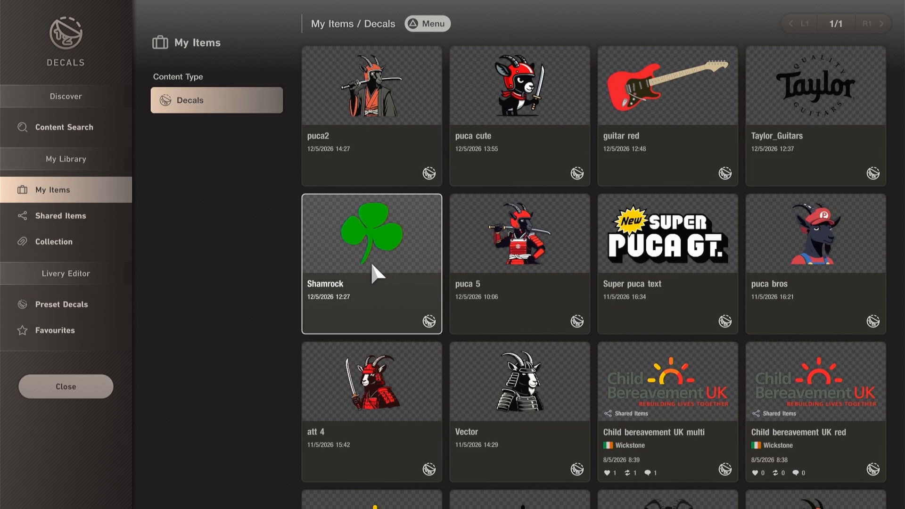
left_click(371, 262)
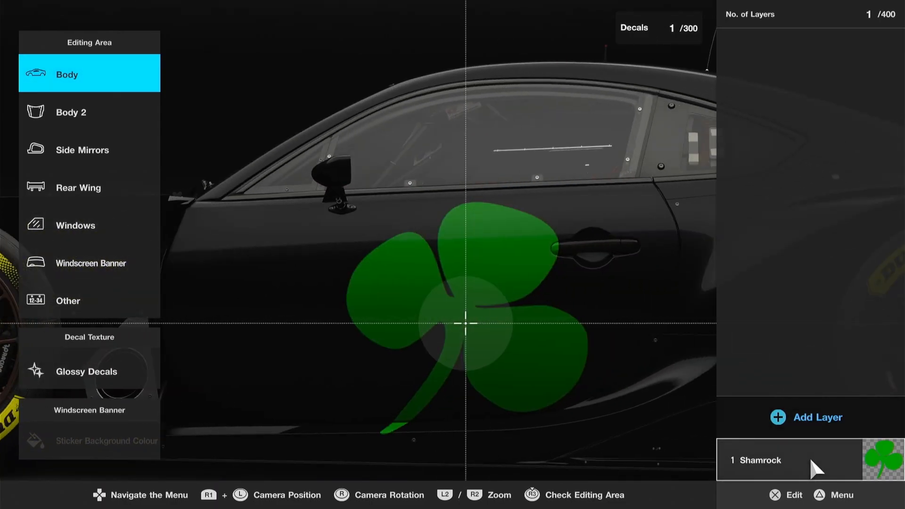
left_click(816, 468)
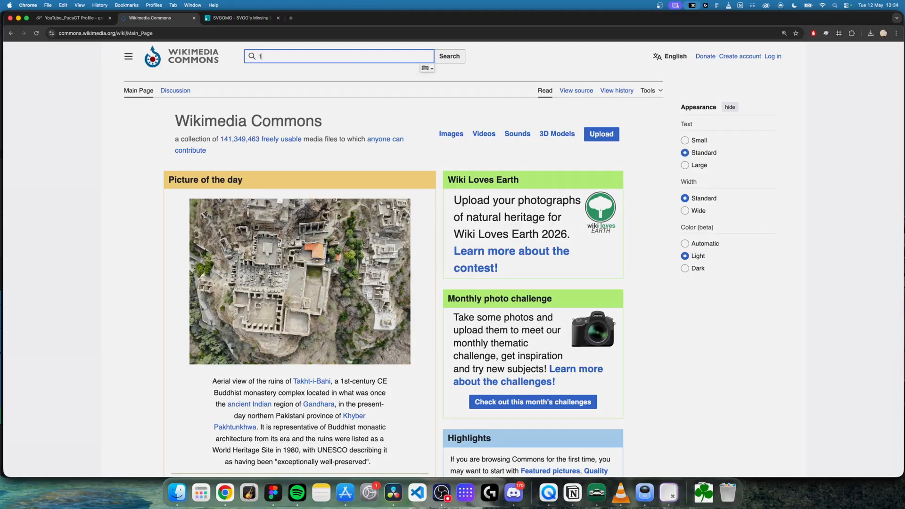
Step: Search Wikimedia Commons for "taylor guitars" and filter the image results to the svg file type
type("aylo")
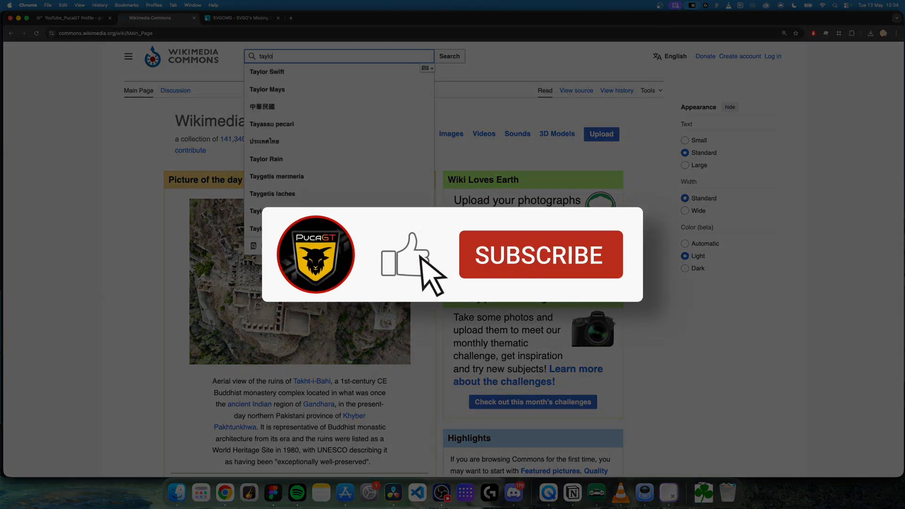
type("r guitar")
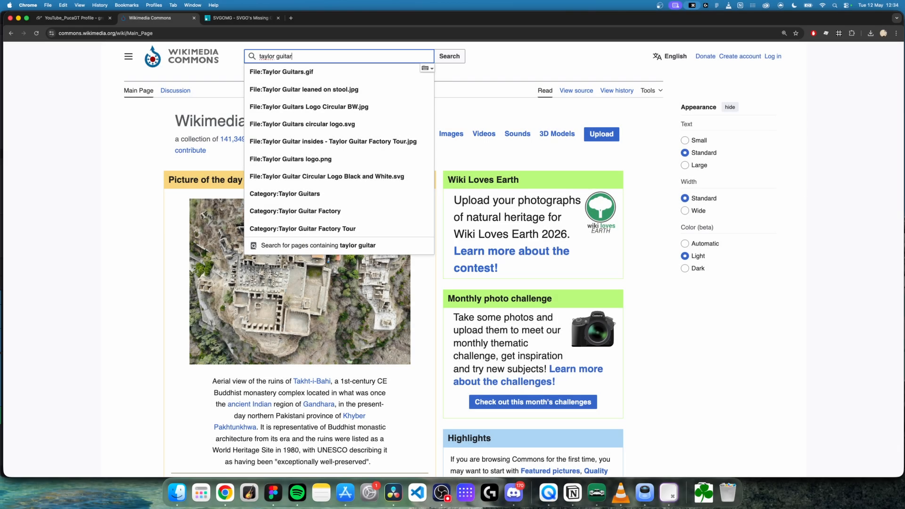
type("s")
key("Return")
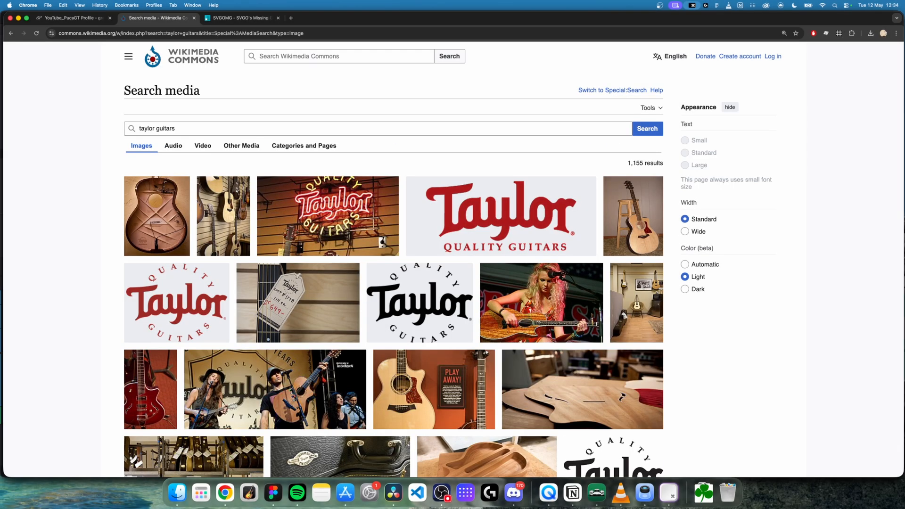
left_click(188, 163)
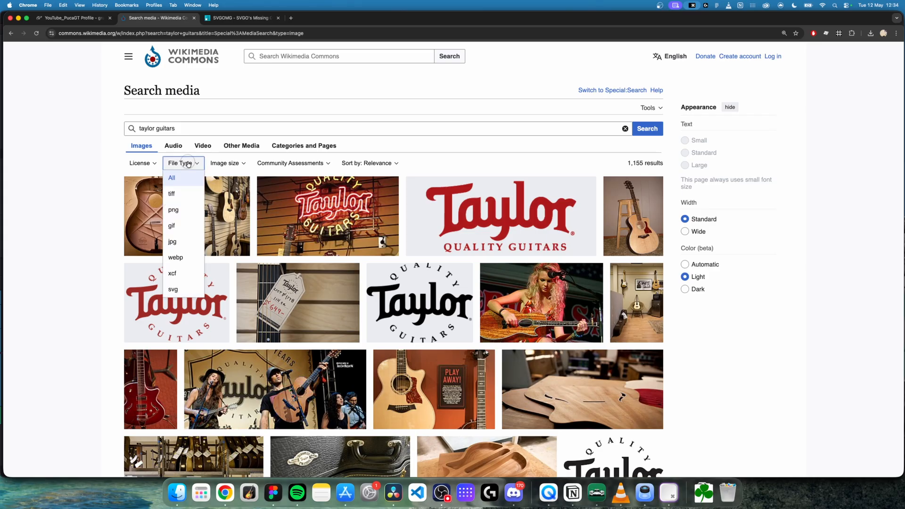
left_click(175, 290)
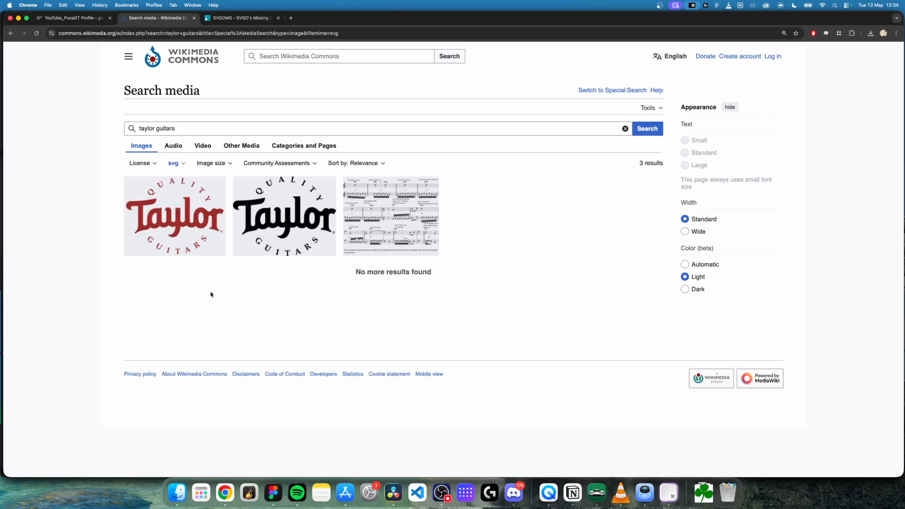
Step: Open the file page of Taylor Guitar Circular Logo Black and White.svg and download the original file from its media viewer
left_click(285, 209)
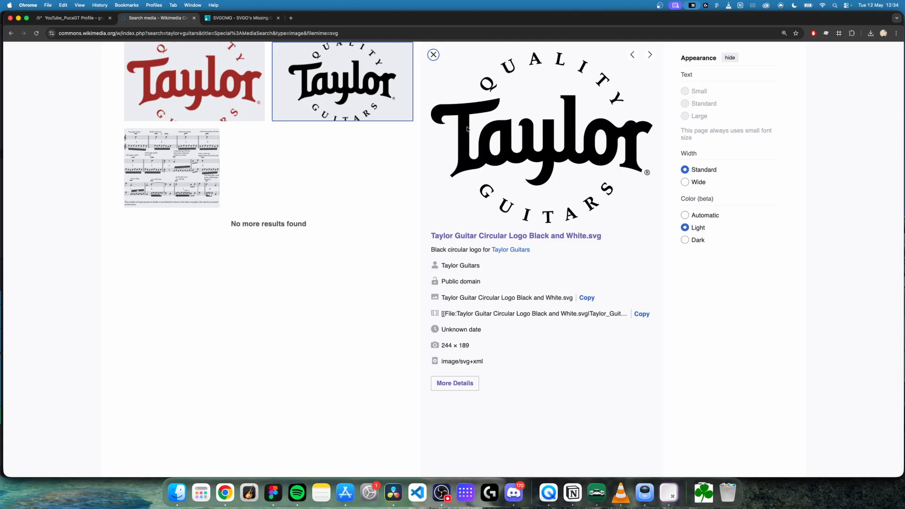
left_click(573, 235)
left_click(483, 246)
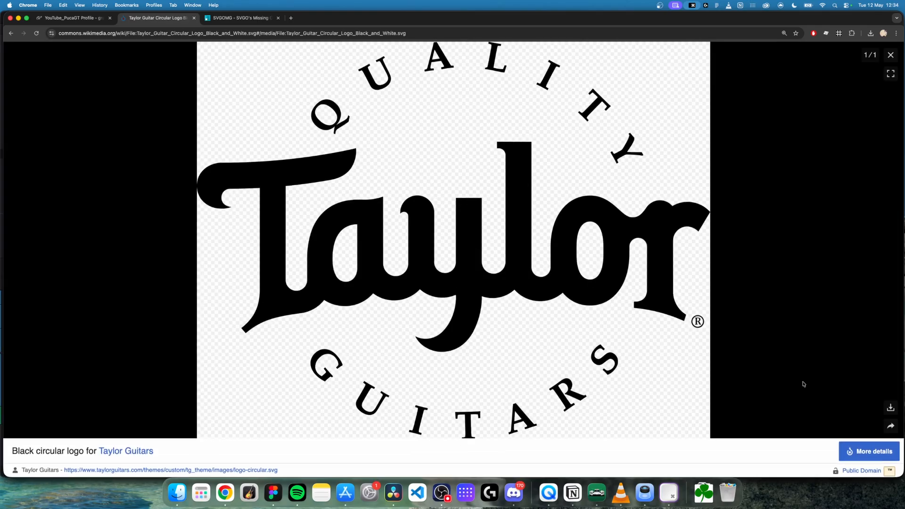
left_click(890, 407)
left_click(849, 314)
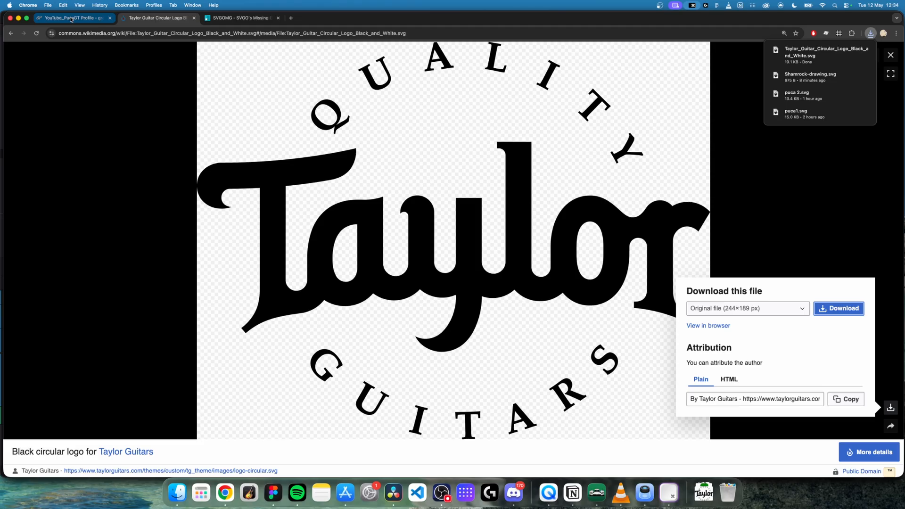
Step: Add Taylor_Guitar_Circular_Logo_Black_and_White.svg from the Downloads folder in Finder to the Gran Turismo Decal Uploader
left_click(71, 18)
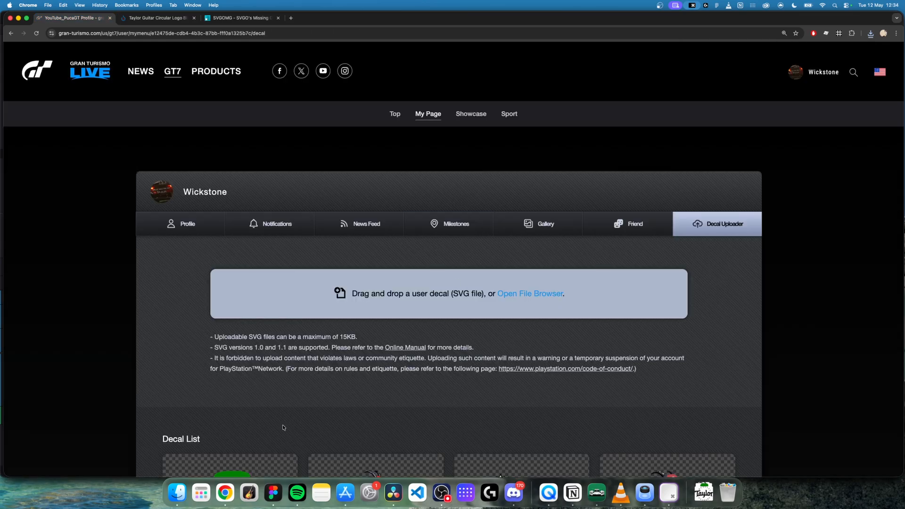
left_click(178, 493)
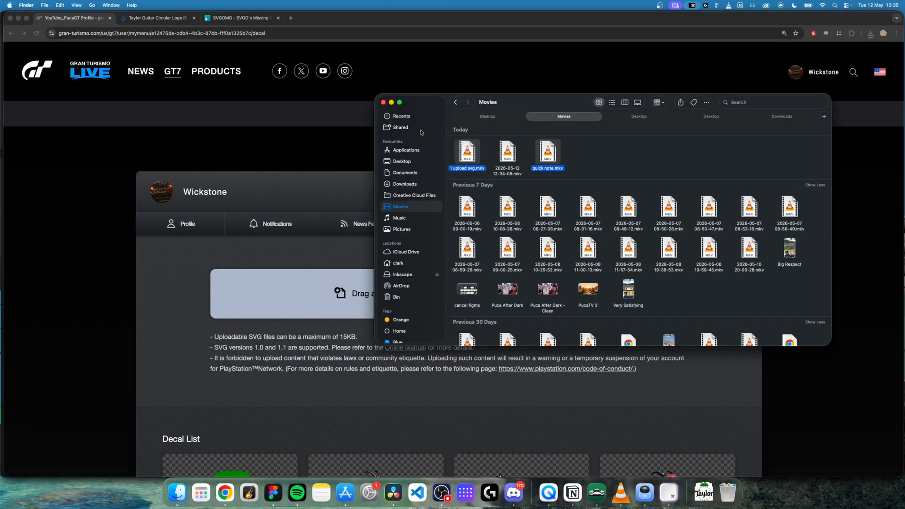
left_click(408, 162)
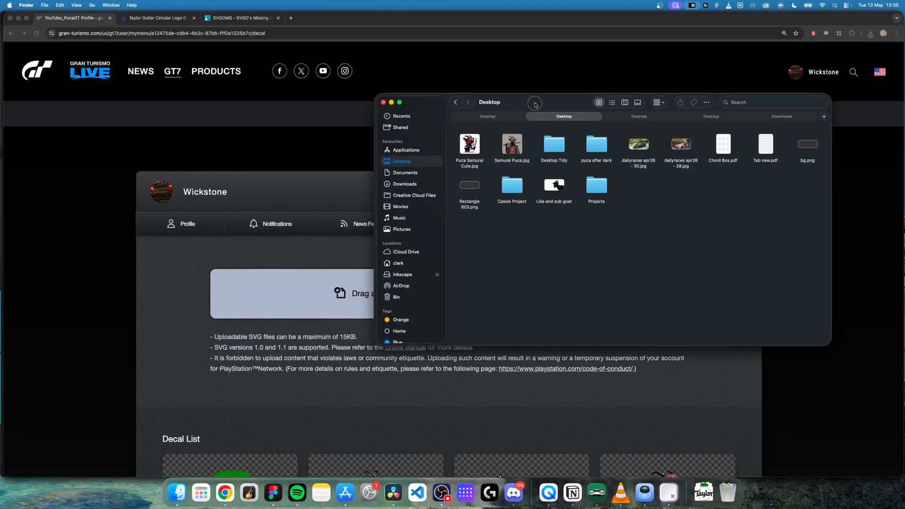
left_click_drag(535, 104, 592, 117)
left_click(475, 196)
left_click_drag(526, 150, 357, 296)
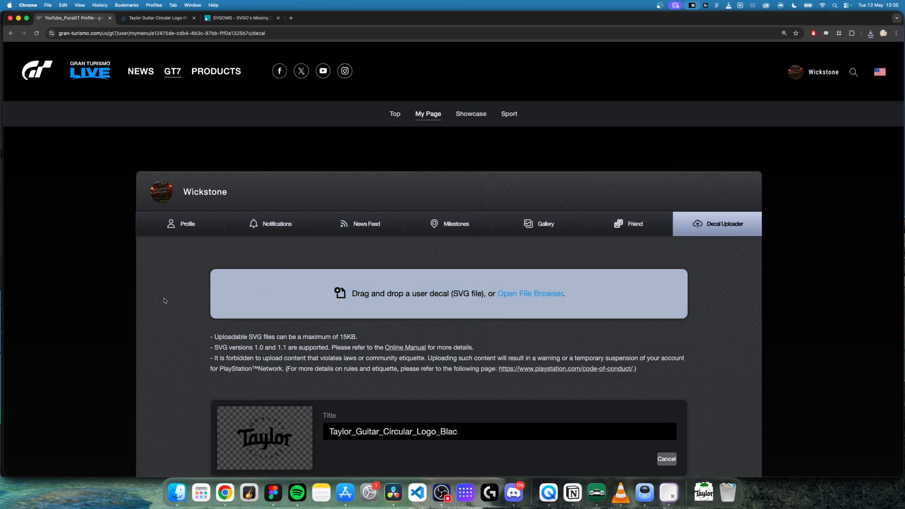
Step: Try to upload the unoptimised Taylor logo decal and clear its title
scroll(167, 298, "down", 5)
left_click(467, 401)
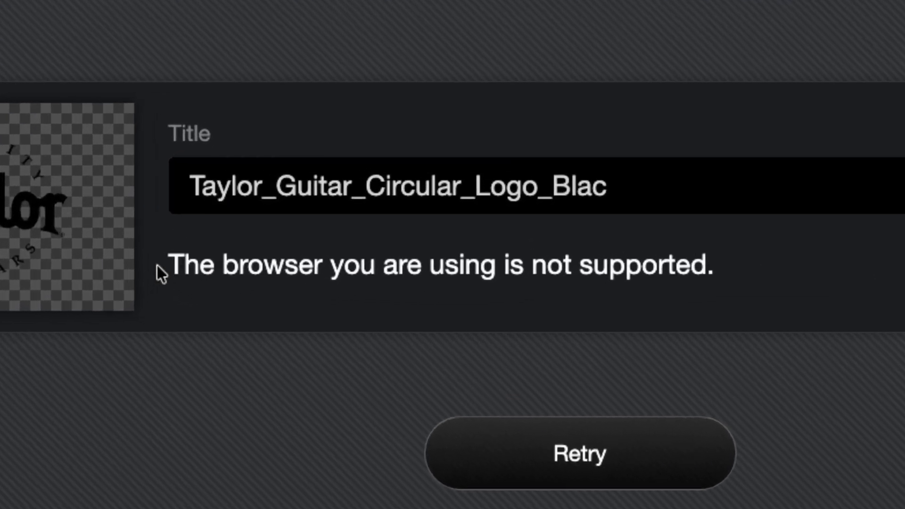
left_click_drag(156, 265, 752, 295)
left_click(752, 280)
left_click_drag(671, 197, 189, 158)
key("BackSpace")
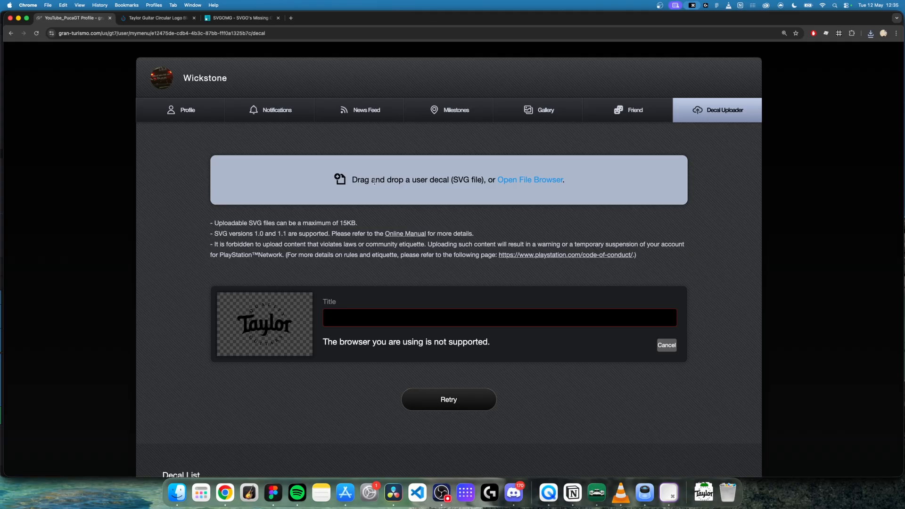
Step: Open the downloaded Taylor logo SVG in SVGOMG and examine its file size reduction
left_click(248, 17)
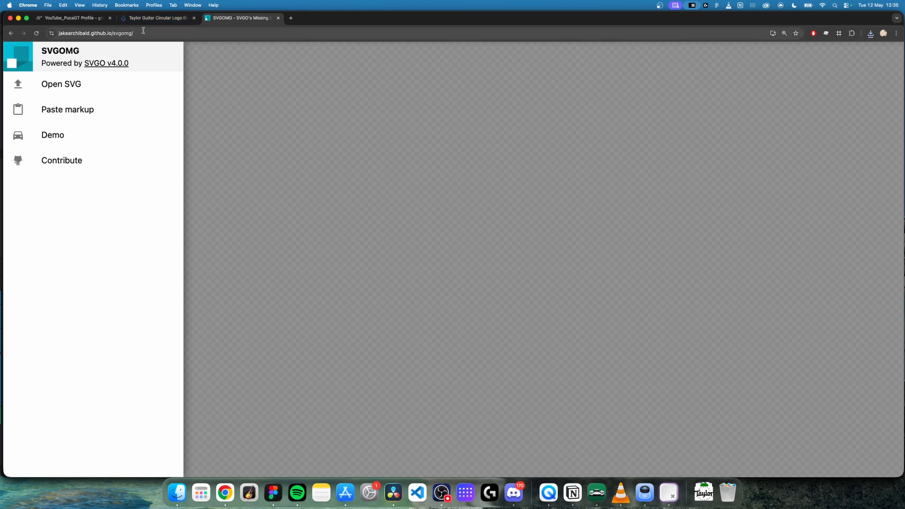
left_click(78, 86)
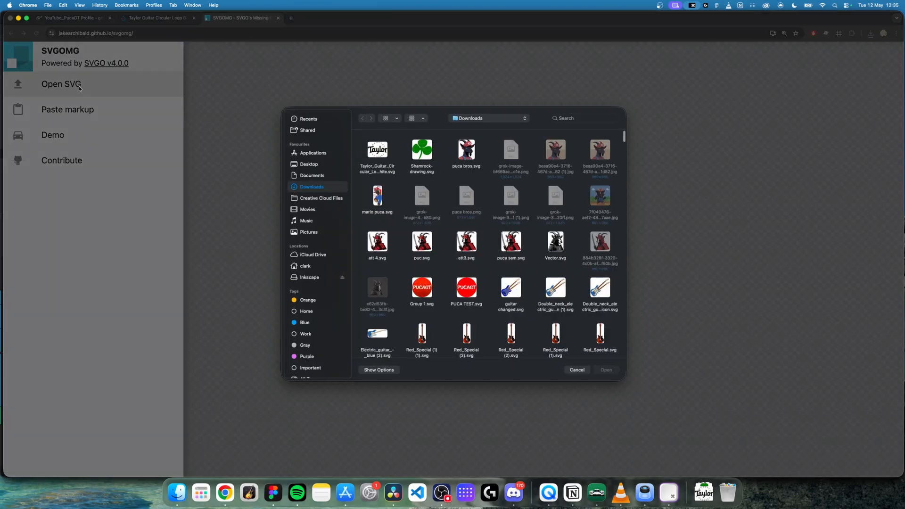
left_click(377, 149)
left_click(606, 370)
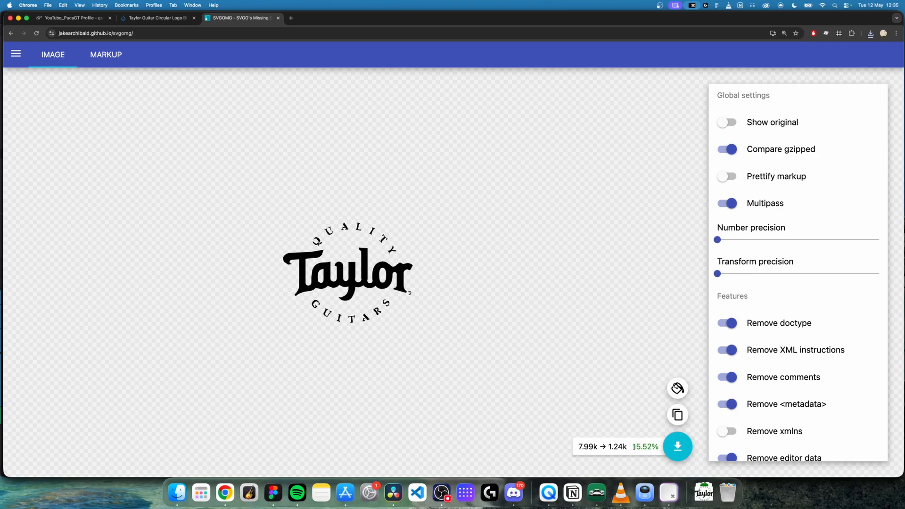
left_click_drag(633, 446, 653, 446)
left_click_drag(579, 447, 657, 446)
left_click(623, 446)
double_click(633, 446)
Step: Reset all SVGOMG optimisation settings to their defaults and inspect the Taylor logo preview up close
scroll(808, 305, "down", 20)
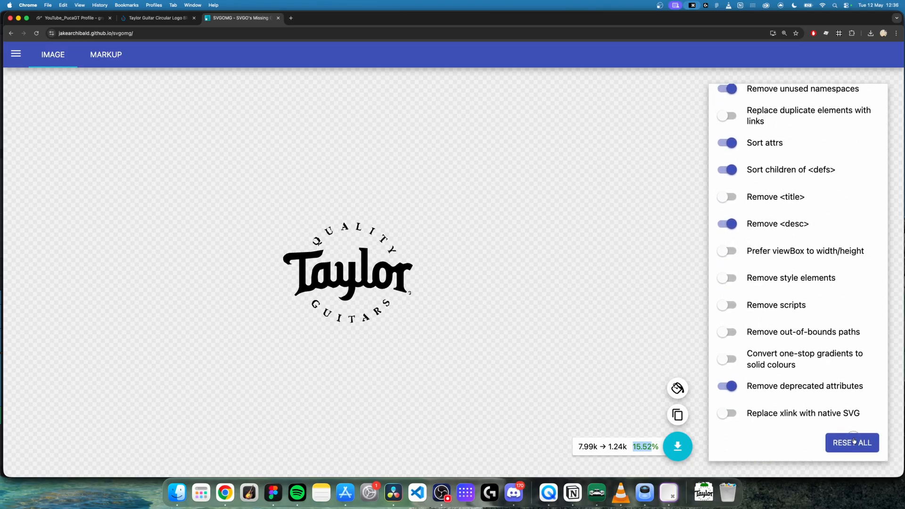
left_click(853, 439)
scroll(813, 217, "up", 10)
scroll(814, 219, "up", 7)
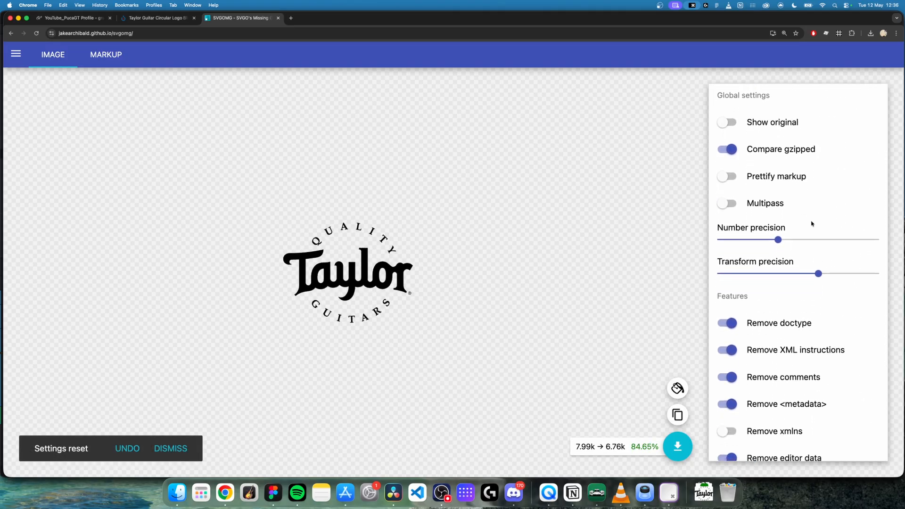
scroll(335, 239, "up", 5)
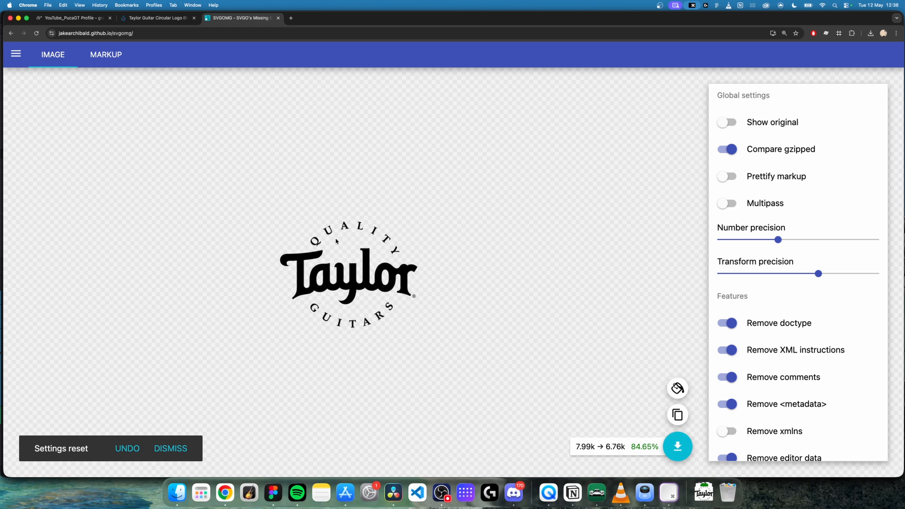
scroll(370, 263, "up", 3)
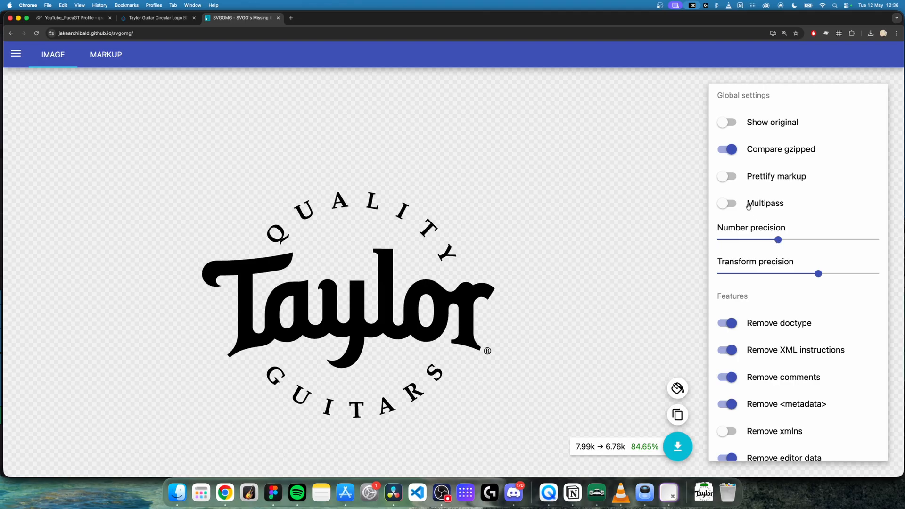
Step: Enable Multipass, compare low number precision levels on the logo, and set number precision to about a quarter of its range
left_click(733, 204)
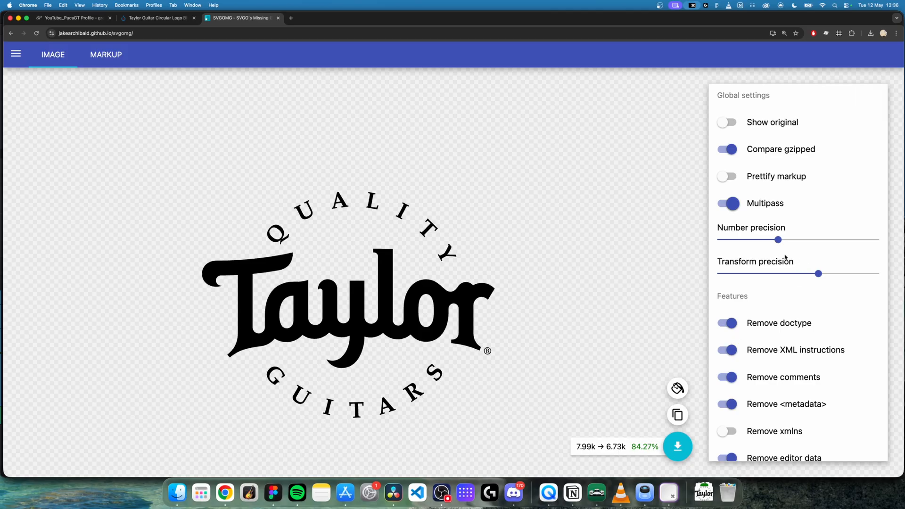
left_click_drag(778, 240, 722, 243)
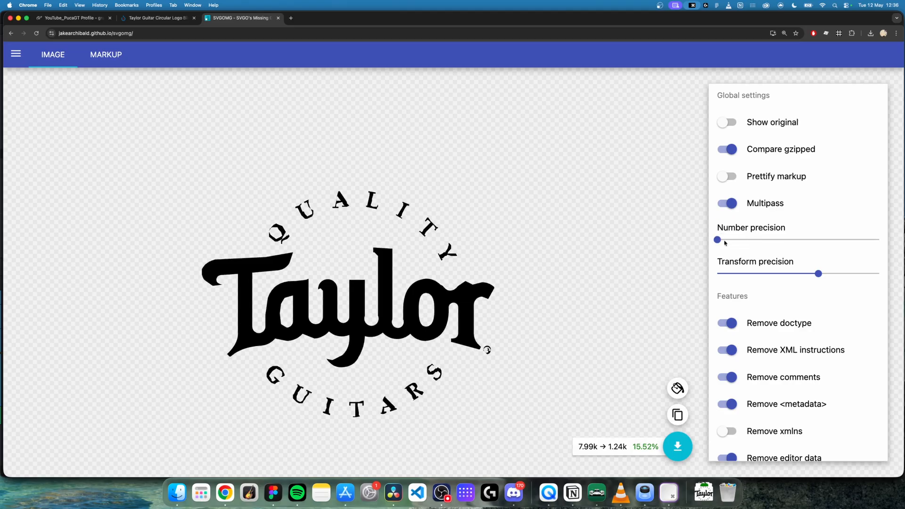
left_click(733, 240)
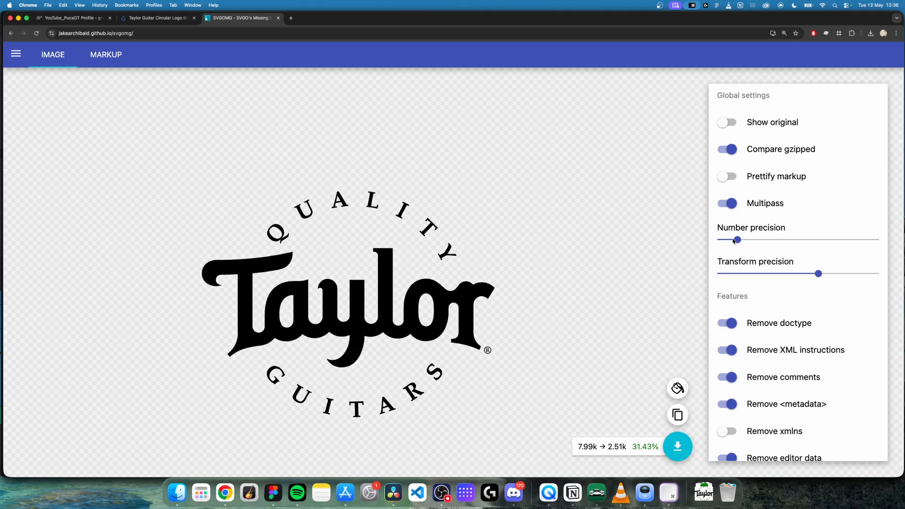
left_click(756, 240)
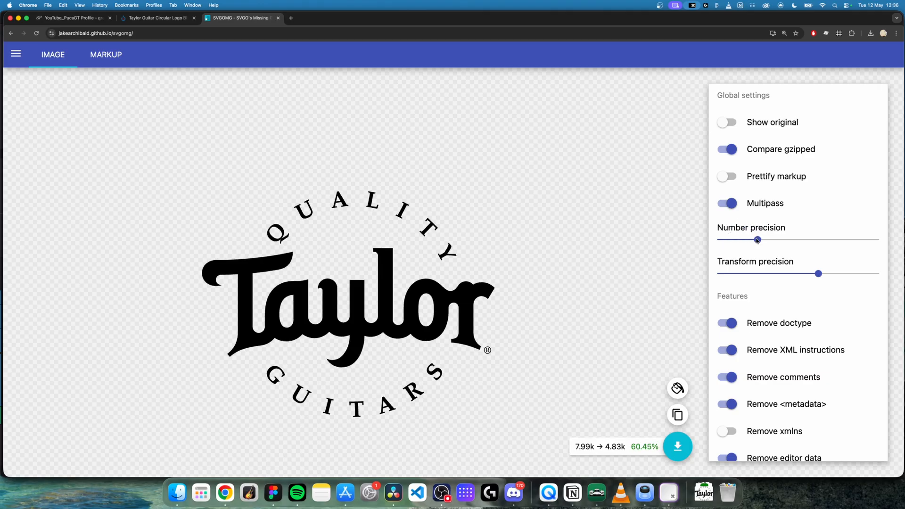
left_click(739, 240)
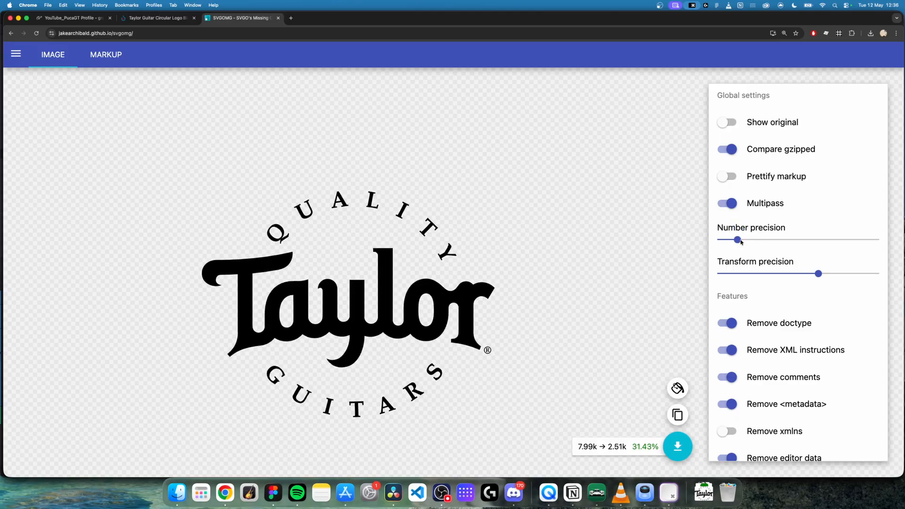
left_click(757, 240)
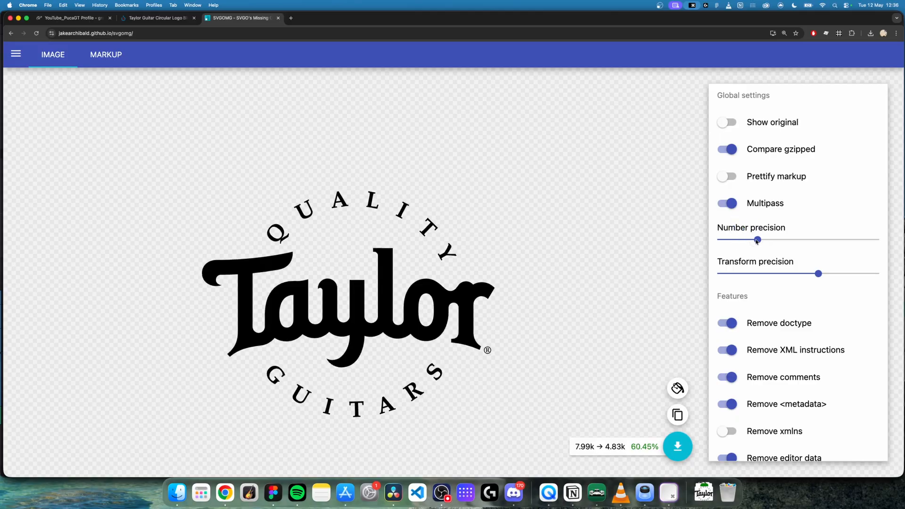
Step: Lower the transform precision to its minimum and download the optimised Taylor logo SVG
left_click_drag(818, 273, 712, 274)
left_click(677, 446)
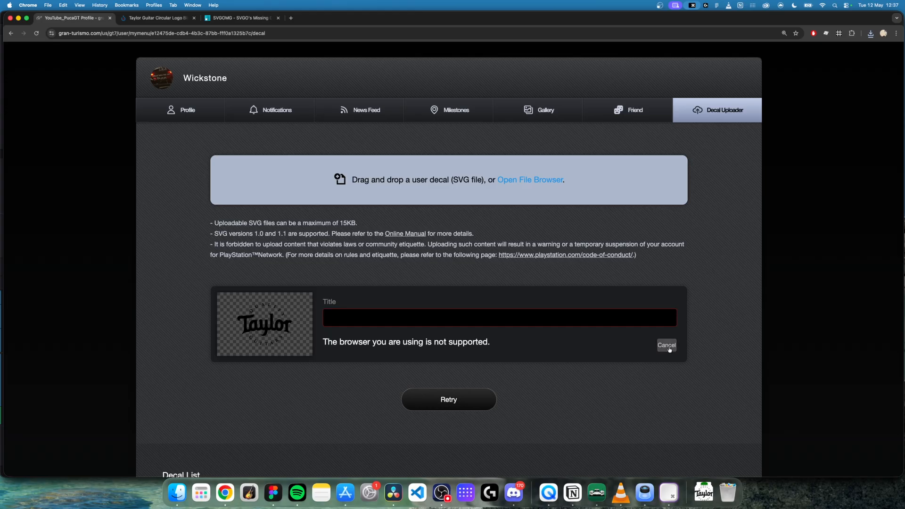
Step: Cancel the pending decal in the Decal Uploader and select the optimised Taylor_Guitar_Circular_Logo_Black_and_White (1).svg from the Downloads folder instead
left_click(664, 346)
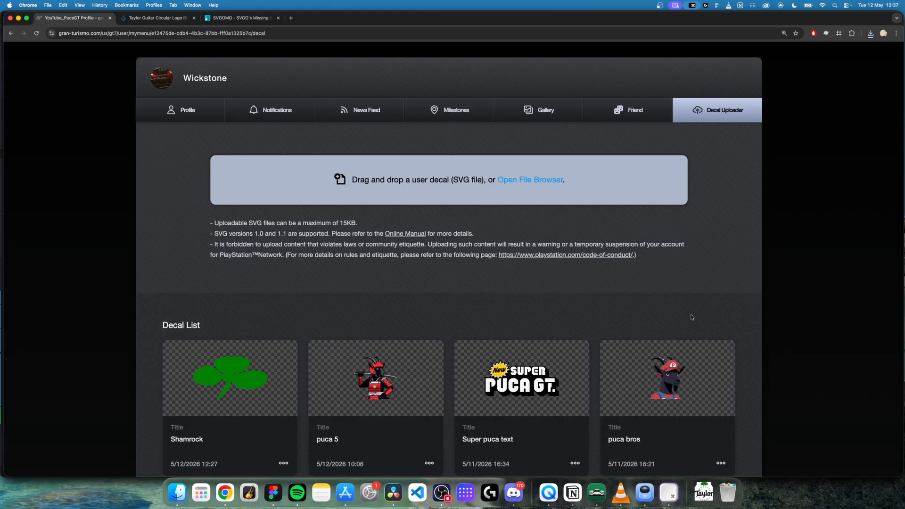
left_click(517, 176)
left_click(377, 150)
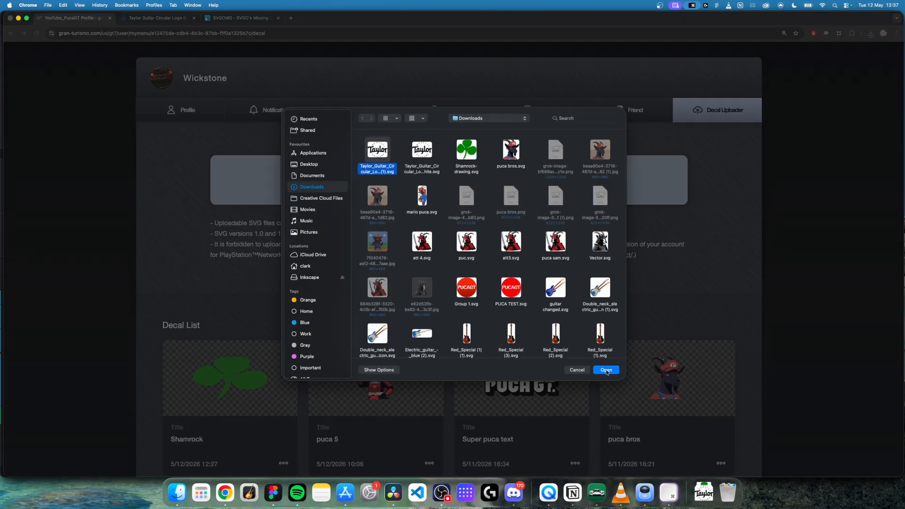
left_click(607, 369)
Step: Shorten the title of the optimised Taylor logo decal and upload it
left_click_drag(457, 317, 372, 317)
type("s")
left_click(456, 403)
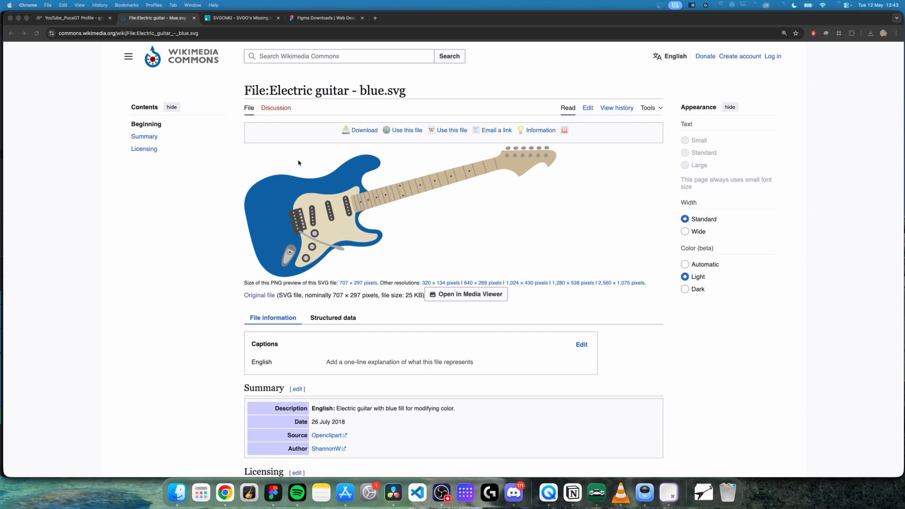
Step: View the Figma downloads page, switch to the Figma desktop app, and create a blank design file
left_click(314, 19)
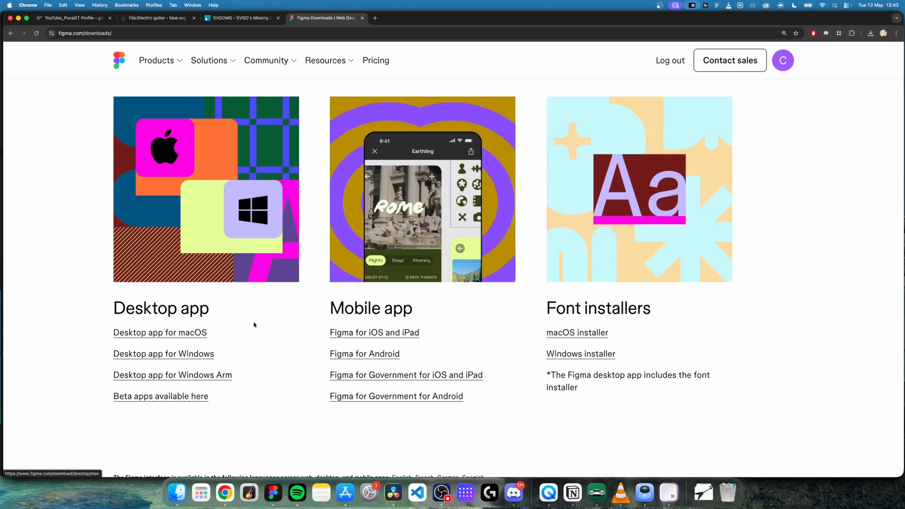
left_click(274, 494)
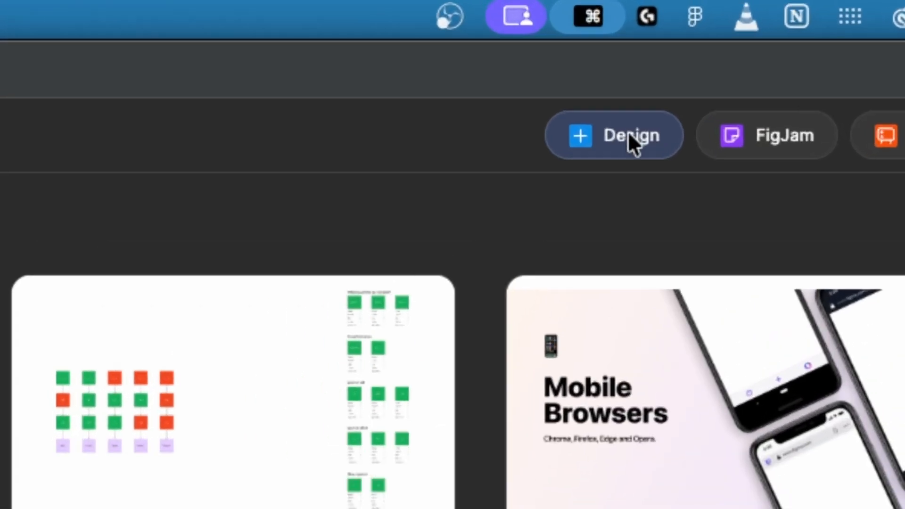
left_click(628, 132)
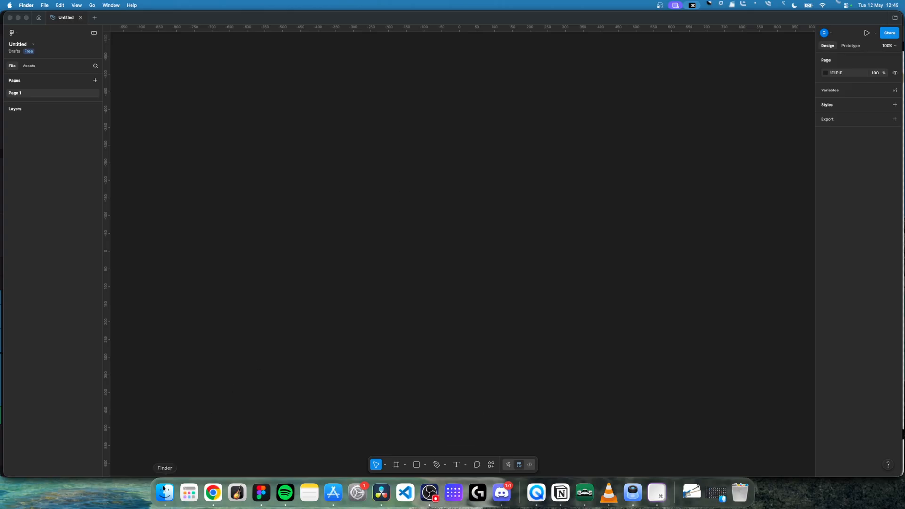
Step: Place the Electric_guitar_-_blue SVG from Finder onto the blank Figma canvas and select its frame
left_click(166, 488)
left_click_drag(526, 151, 344, 225)
left_click(332, 133)
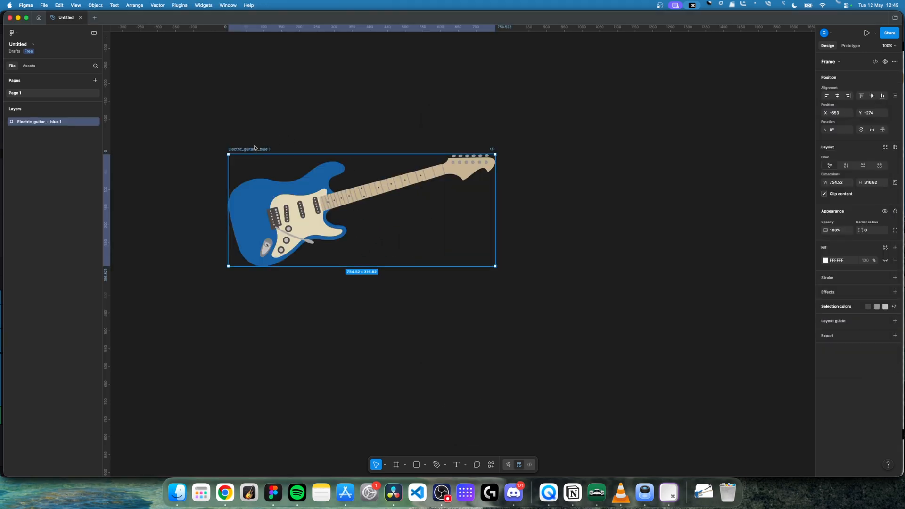
left_click(264, 129)
left_click(253, 148)
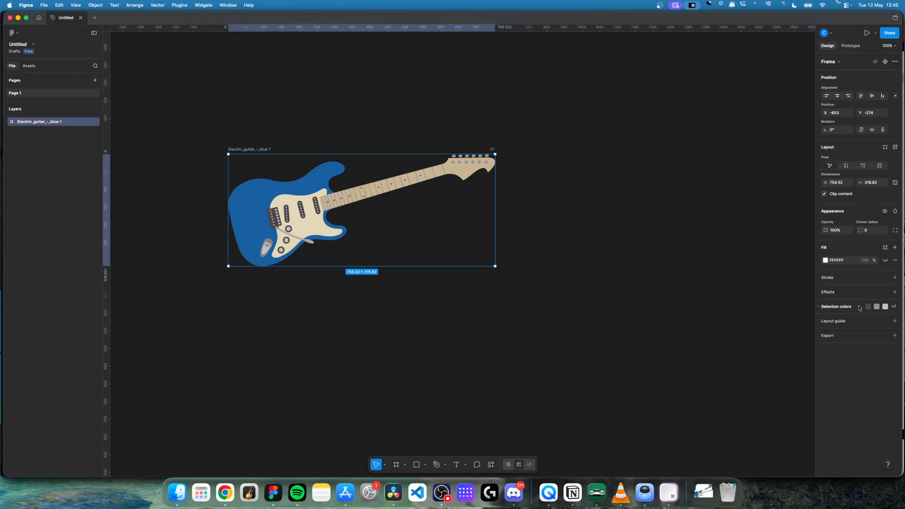
Step: Recolour the guitar's blue body to red D42D2D through the frame's selection colours
left_click(894, 307)
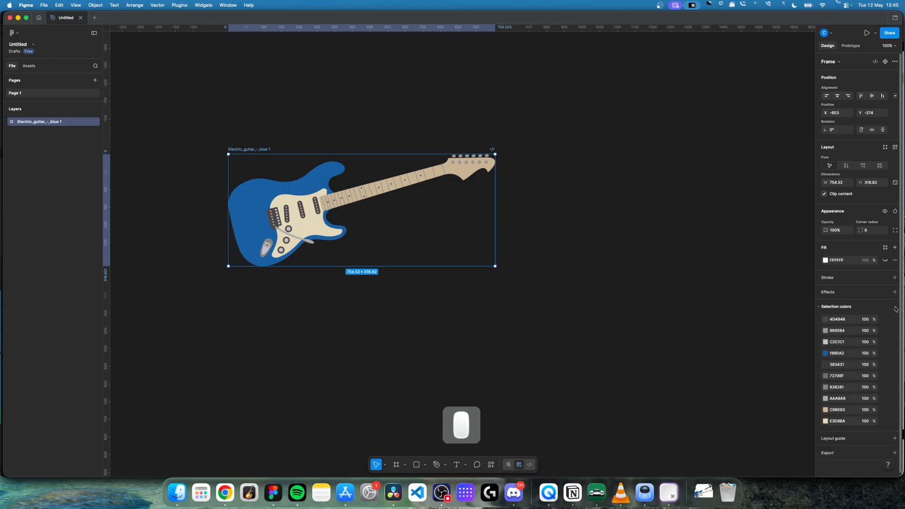
left_click(825, 354)
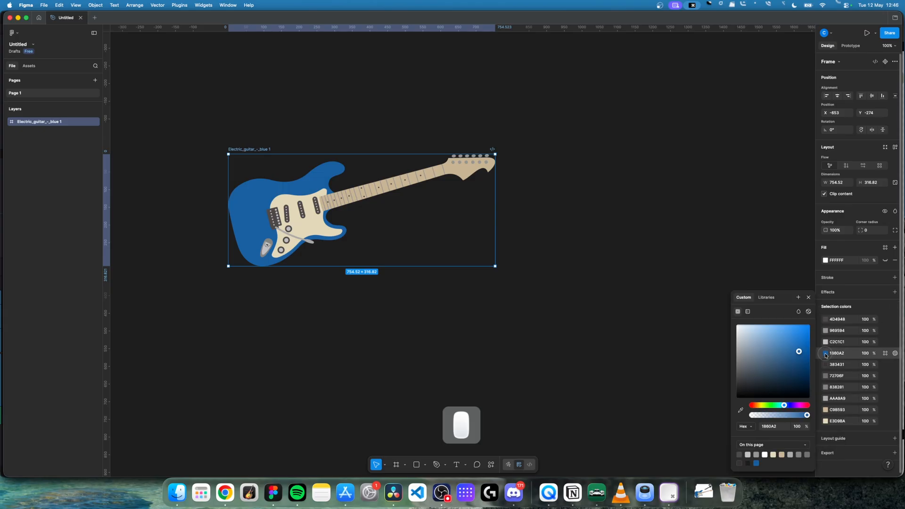
mouse_move(799, 352)
left_mouse_down()
mouse_move(780, 340)
mouse_move(792, 346)
left_mouse_up()
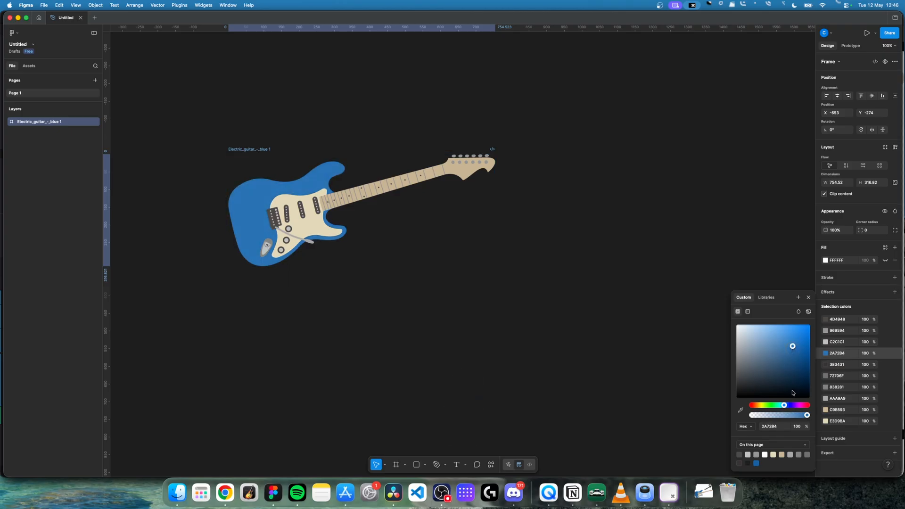
left_click_drag(784, 405, 752, 405)
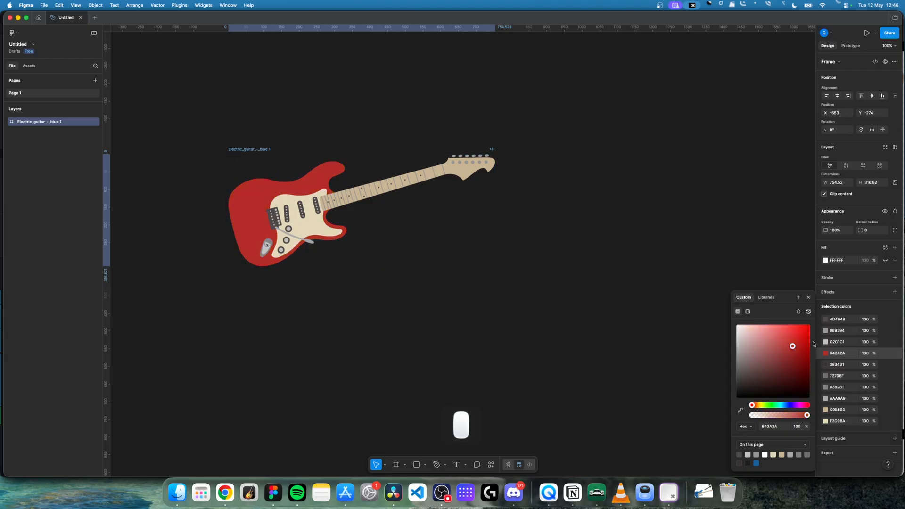
left_click_drag(791, 347, 794, 339)
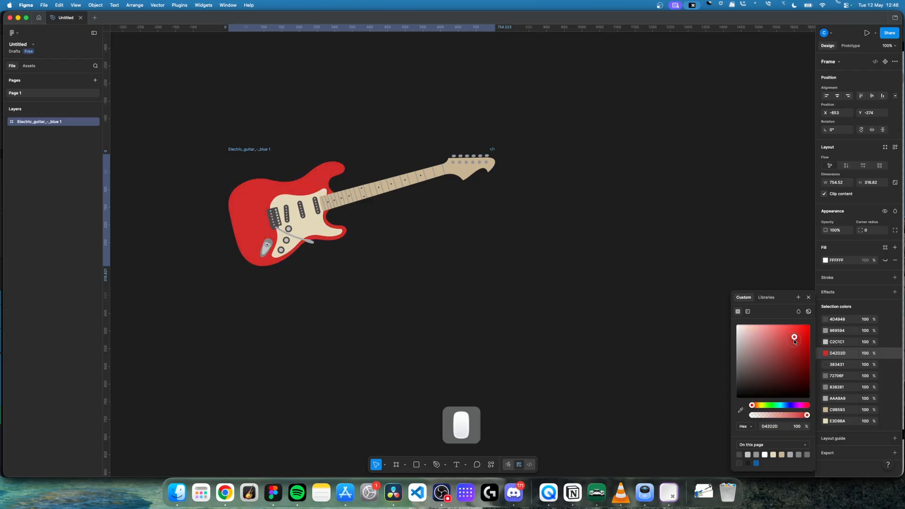
left_click(381, 94)
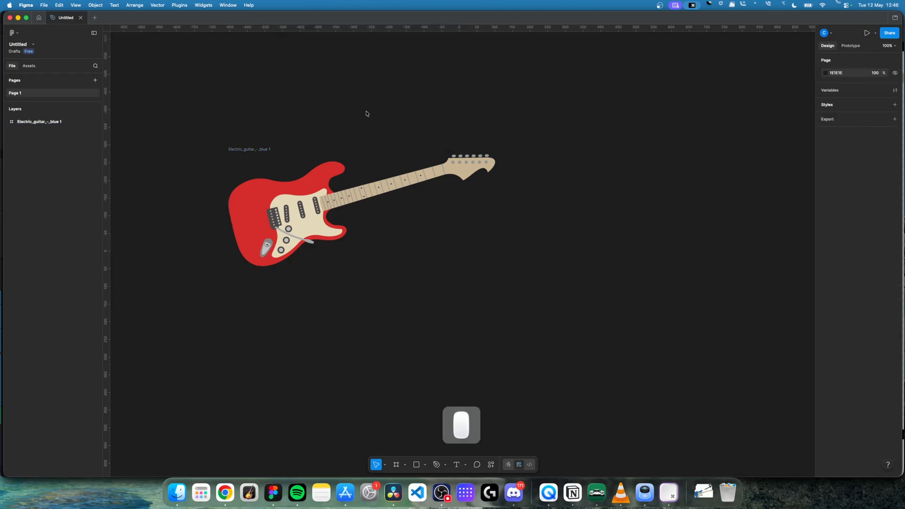
Step: Select the cream pickguard shape inside the guitar and change its fill to dark brown 221D0E
left_click(316, 226)
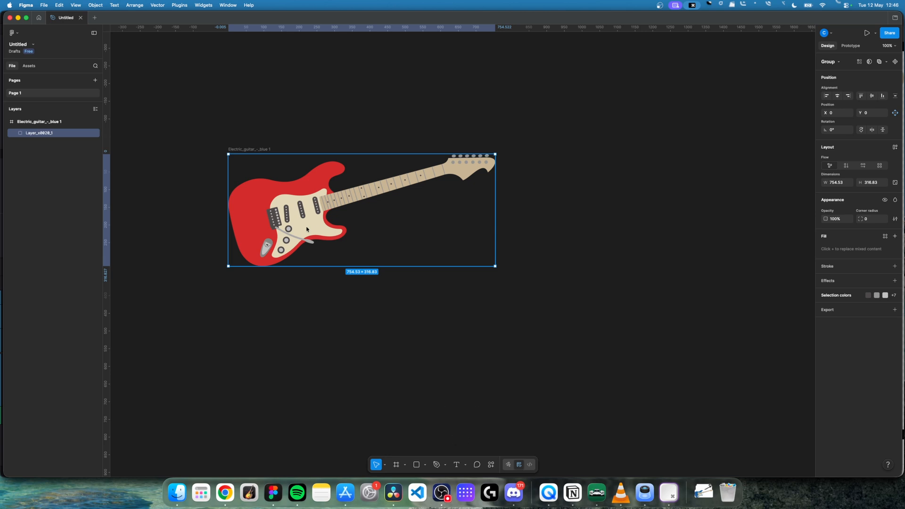
left_click(311, 227)
double_click(311, 228)
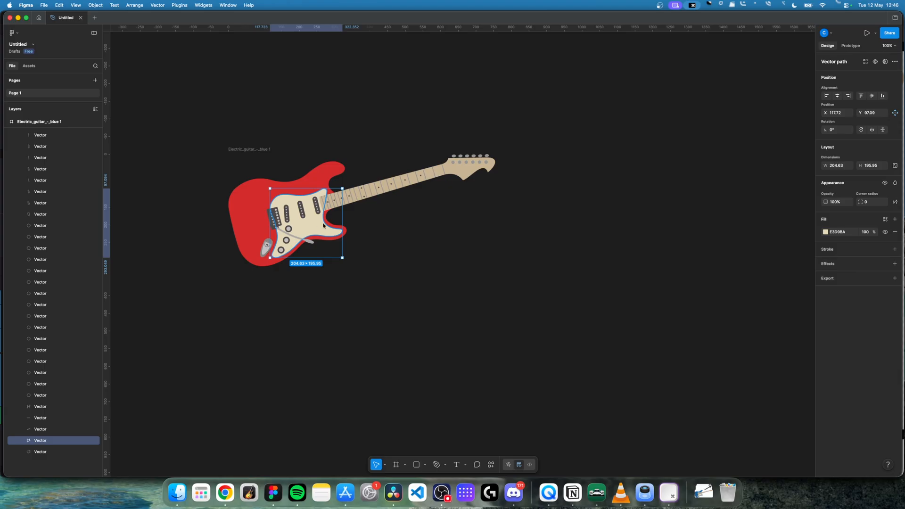
left_click(826, 232)
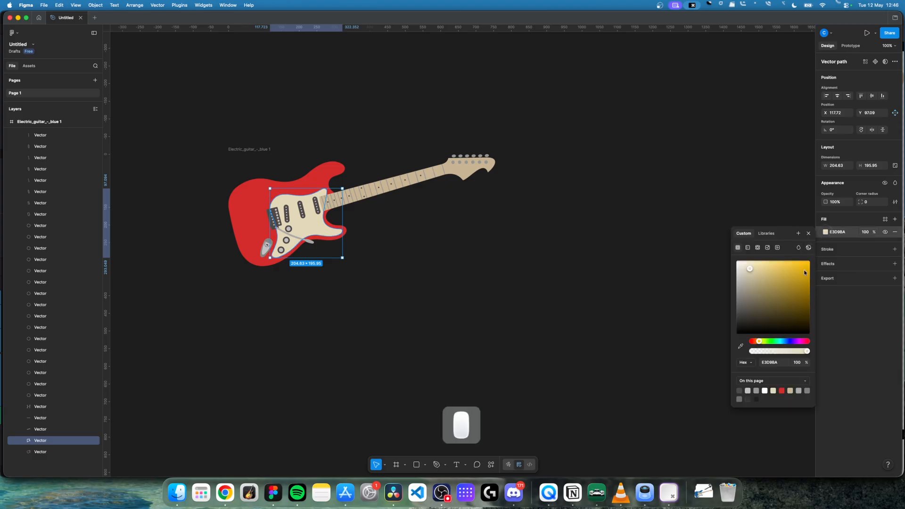
left_click(798, 271)
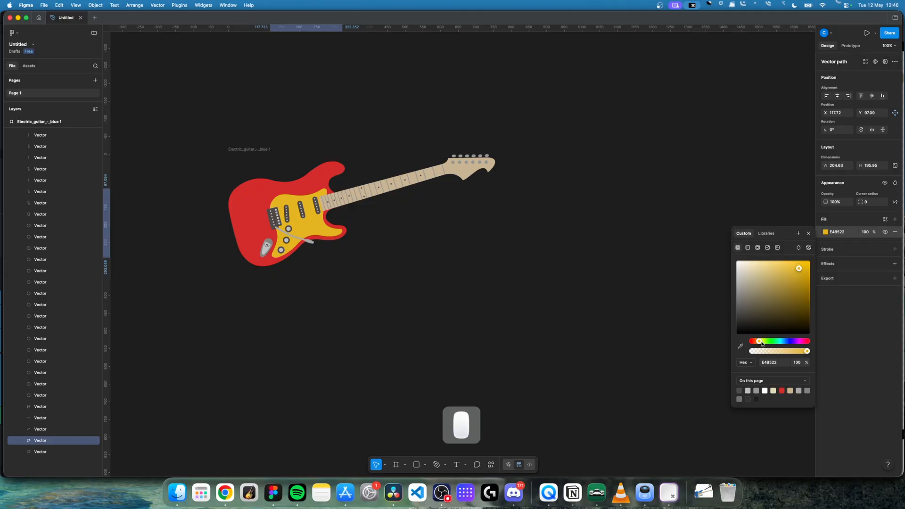
left_click(782, 323)
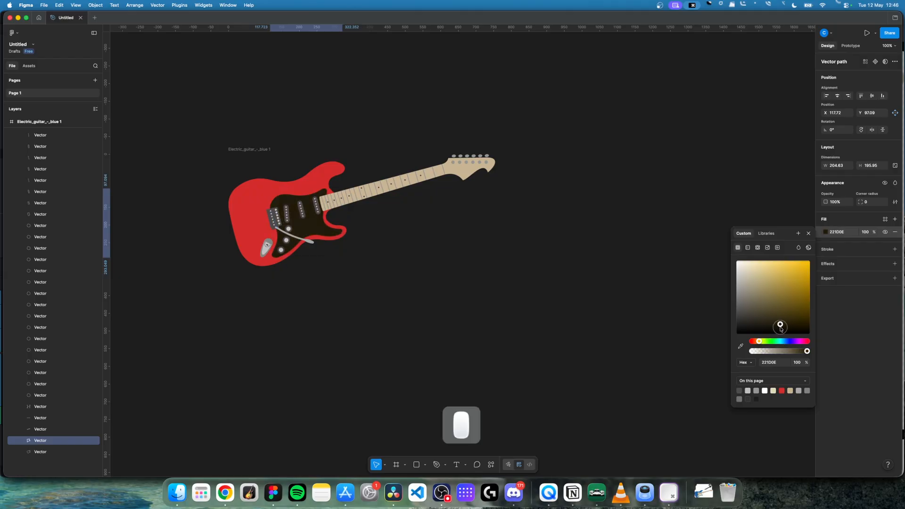
left_click(416, 236)
Step: Recolour the light grey centre of the guitar's uppermost control knob to a muted red
key("equal")
key("equal")
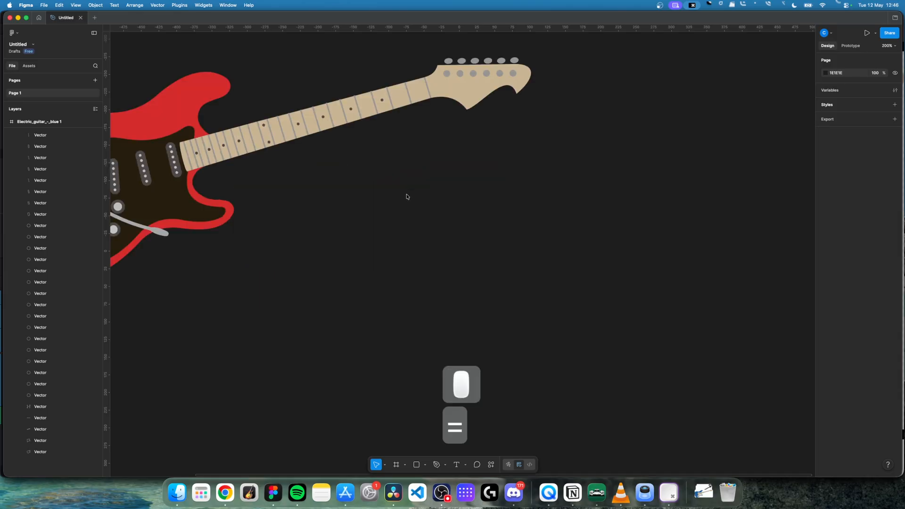
key("minus")
key("minus")
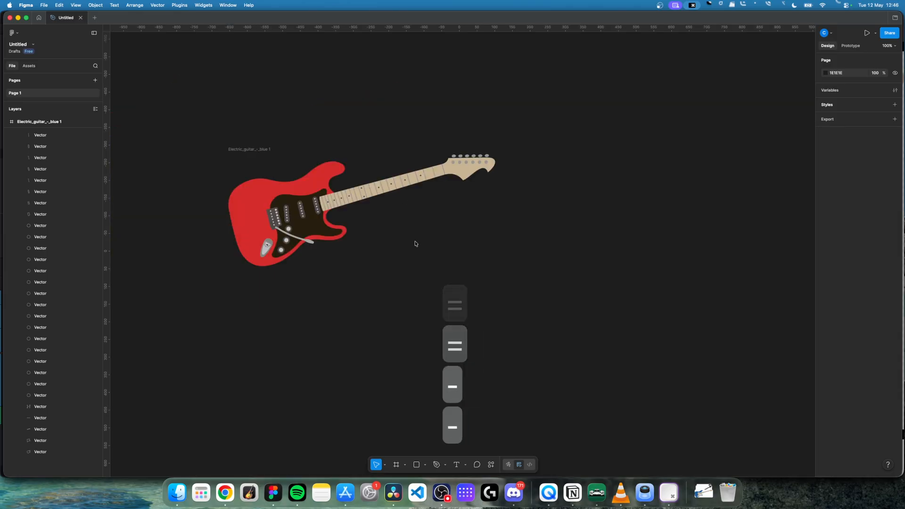
key("equal")
key("equal")
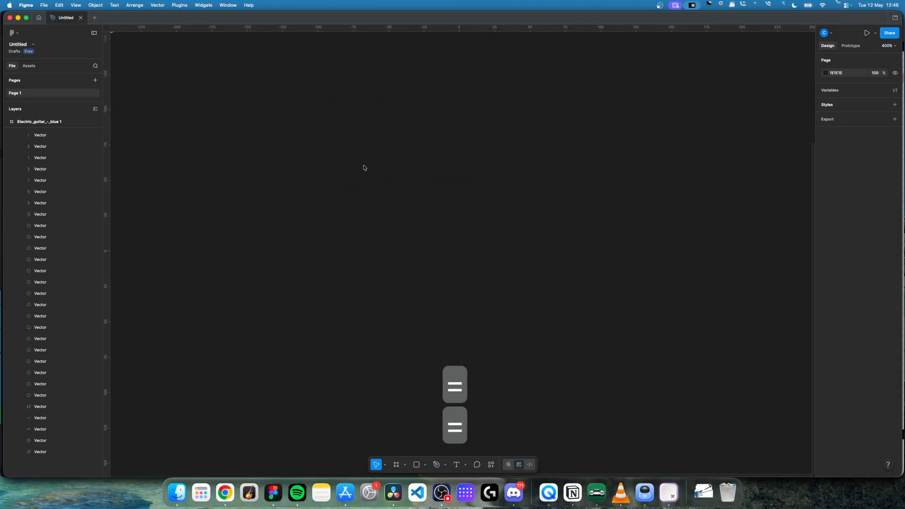
key("space")
key("space")
left_click_drag(286, 127, 683, 212)
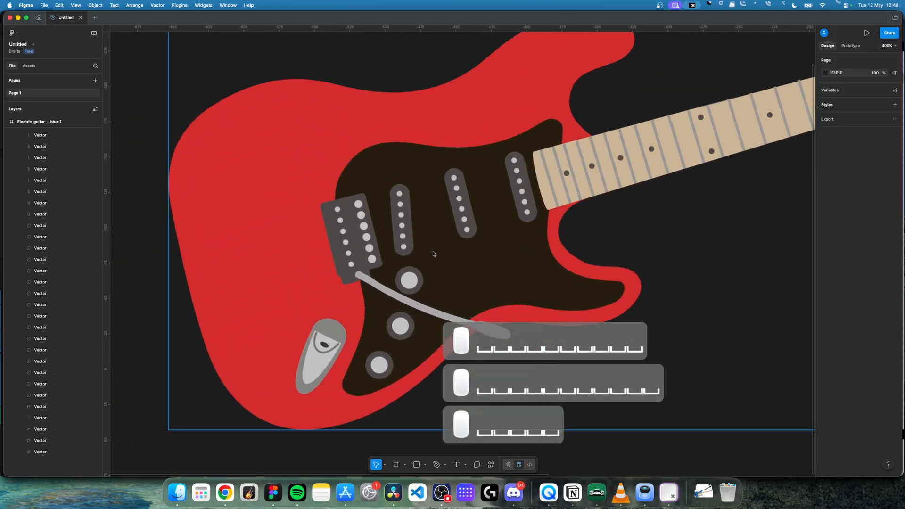
double_click(414, 281)
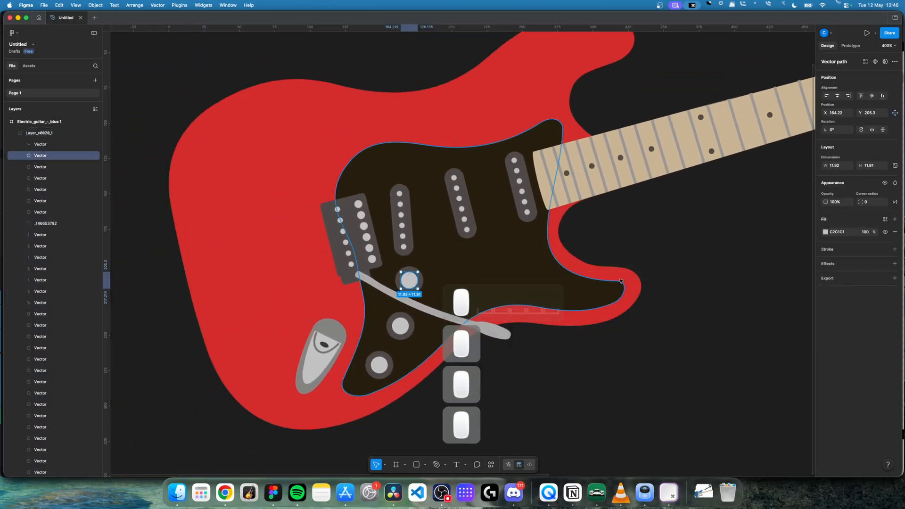
left_click(825, 232)
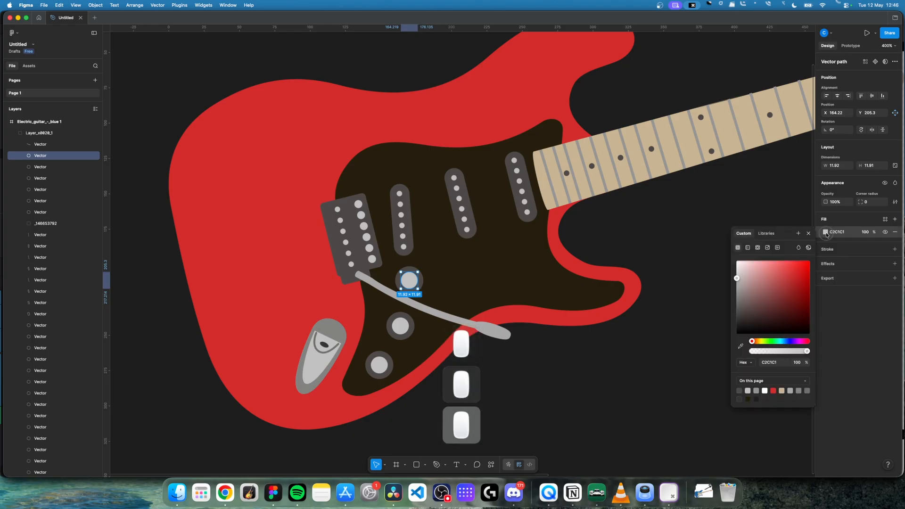
left_click(774, 280)
left_click(673, 224)
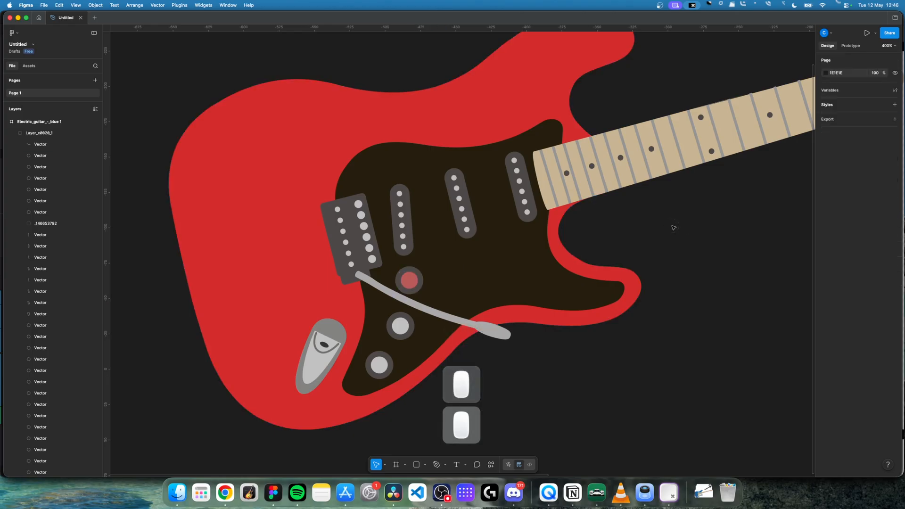
Step: Export the whole guitar frame as an SVG named guitar red to the Desktop
key("minus")
key("minus")
scroll(722, 230, "right", 3)
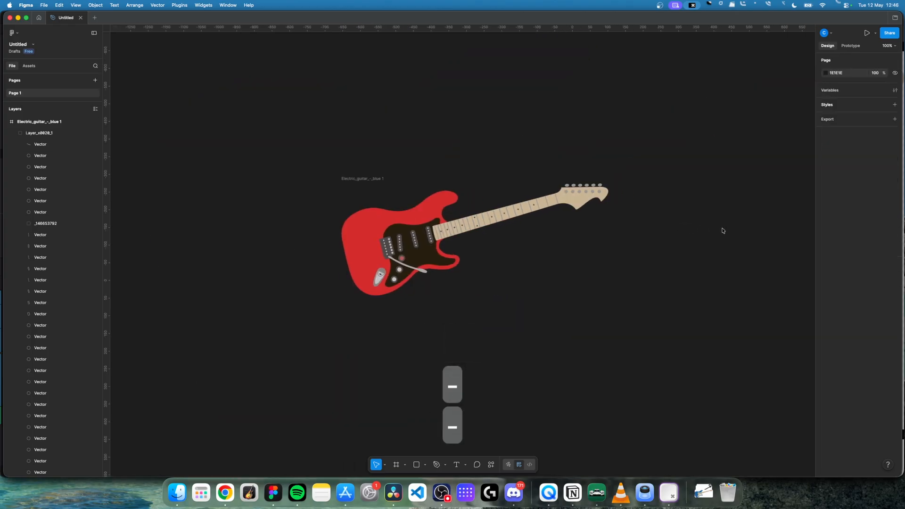
left_click(333, 180)
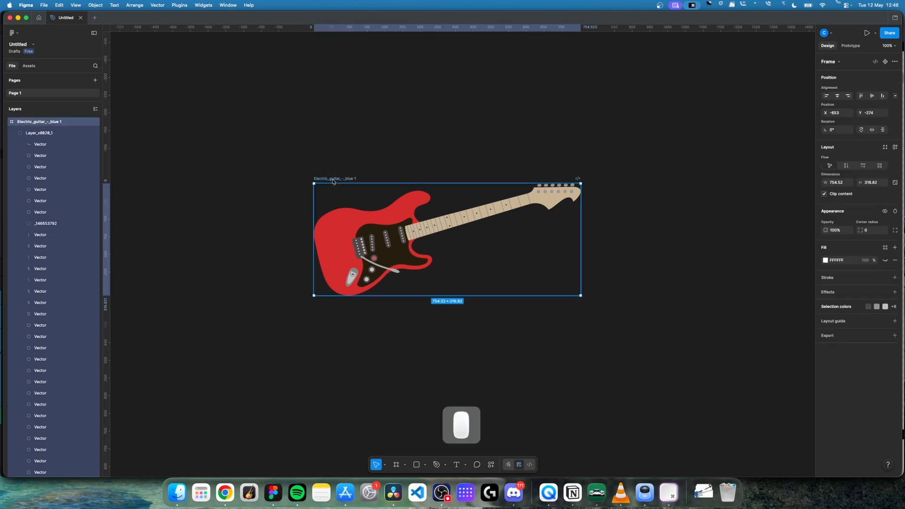
left_click(895, 337)
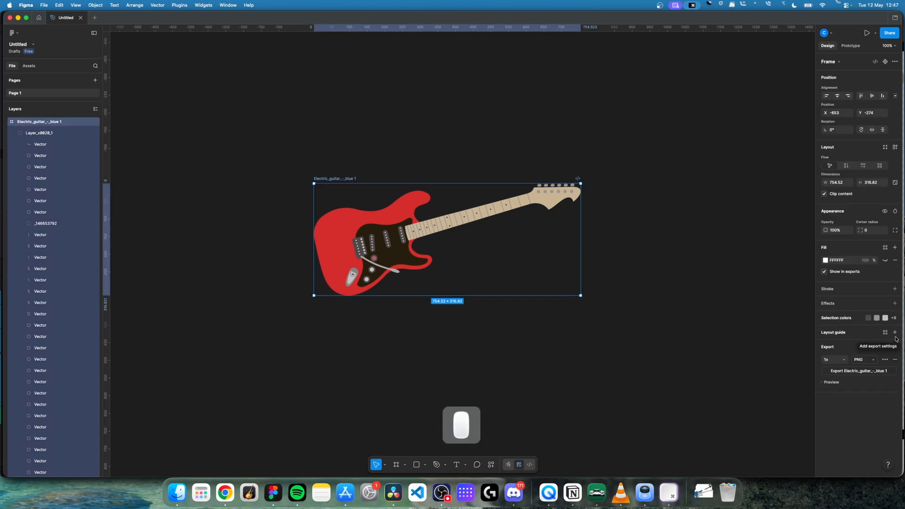
left_click(870, 361)
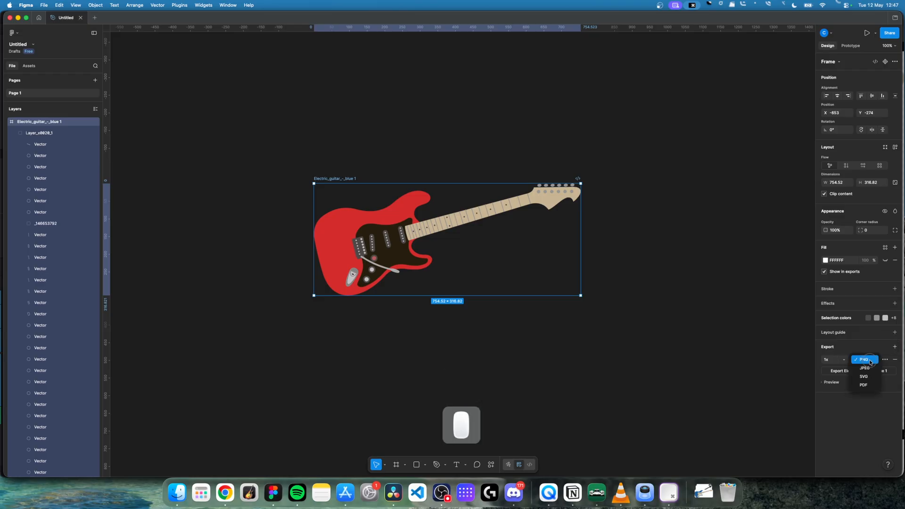
left_click(867, 376)
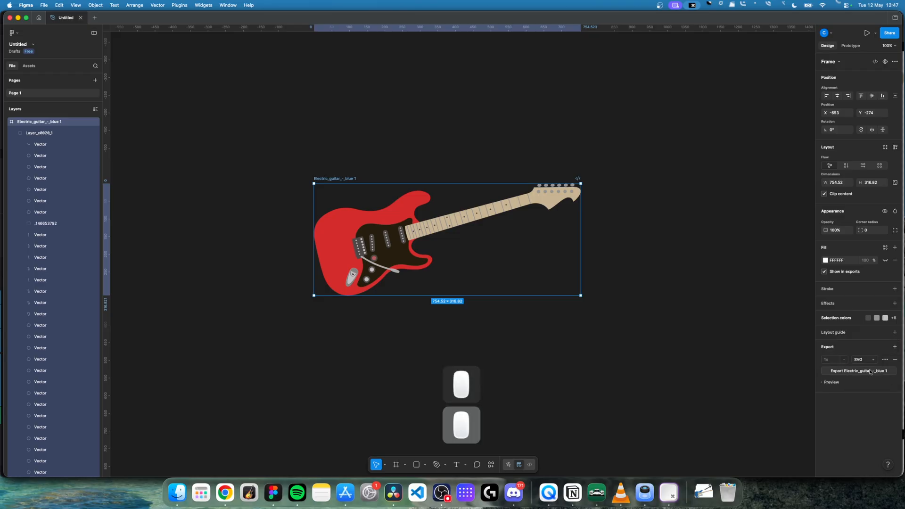
left_click(863, 371)
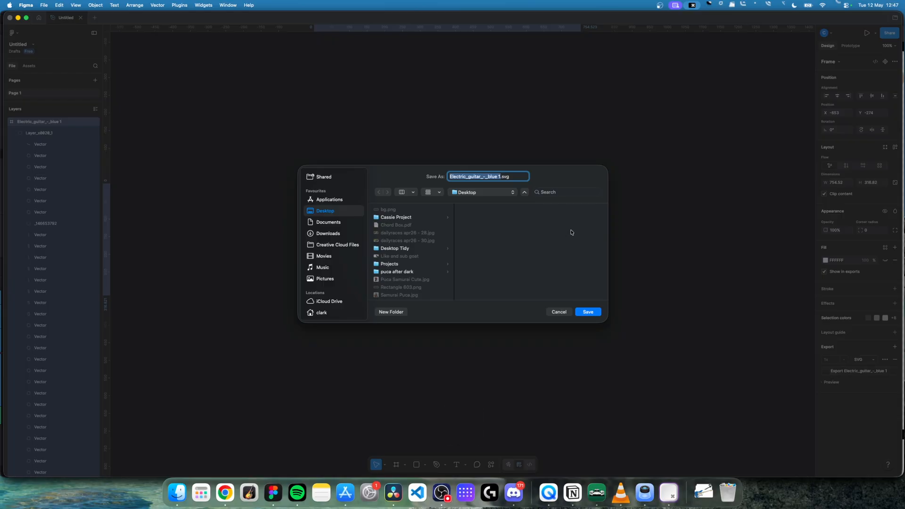
type("guitar red")
key("Return")
Step: Switch to SVGOMG in Chrome, open guitar red.svg from the Desktop, and download the optimised version
left_click(225, 493)
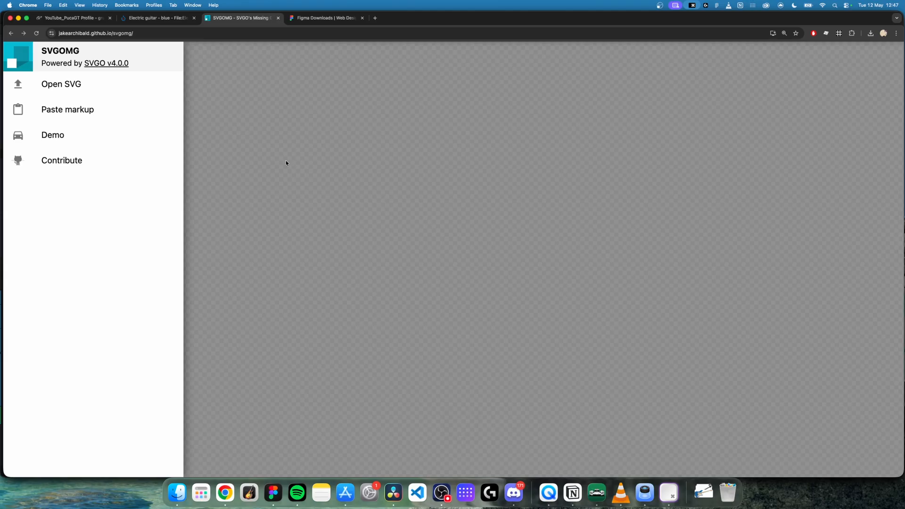
left_click(84, 93)
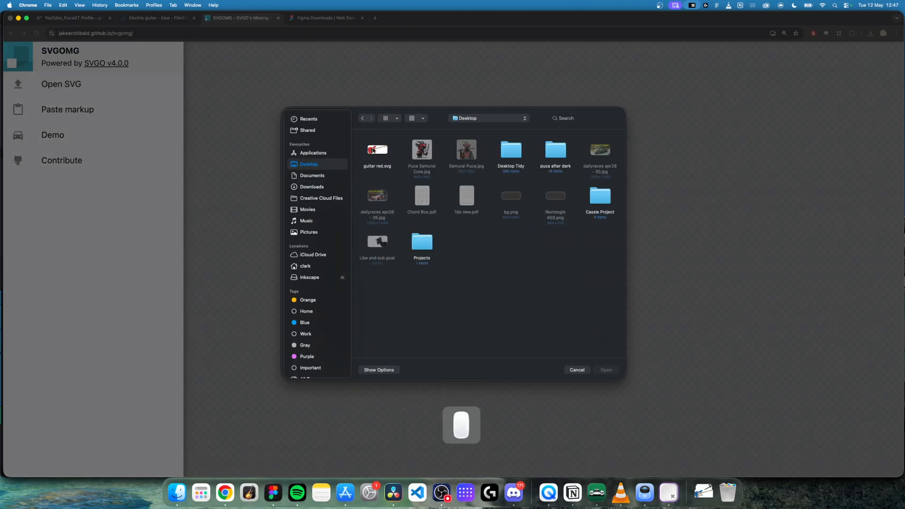
left_click(373, 150)
left_click(606, 369)
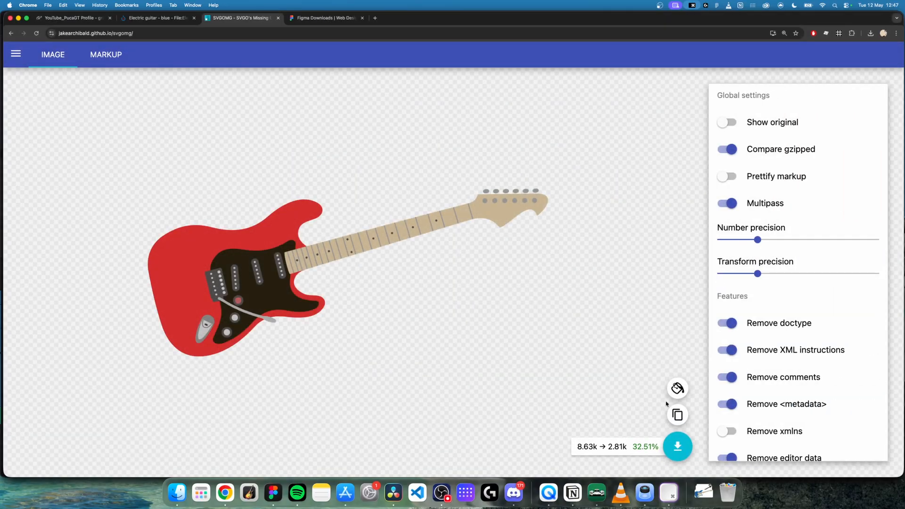
left_click(677, 446)
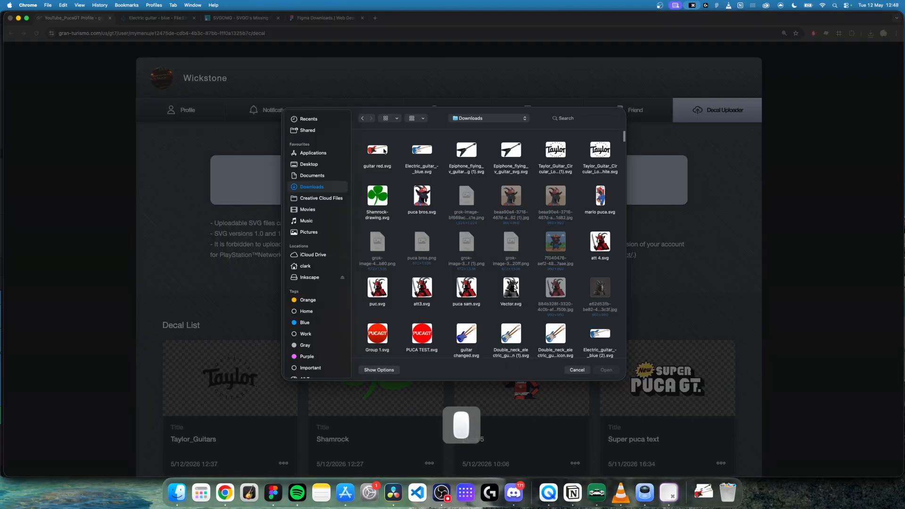
Step: Select the guitar red SVG in the Gran Turismo Decal Uploader and upload it with the title guitar red
left_click(384, 150)
left_click(608, 370)
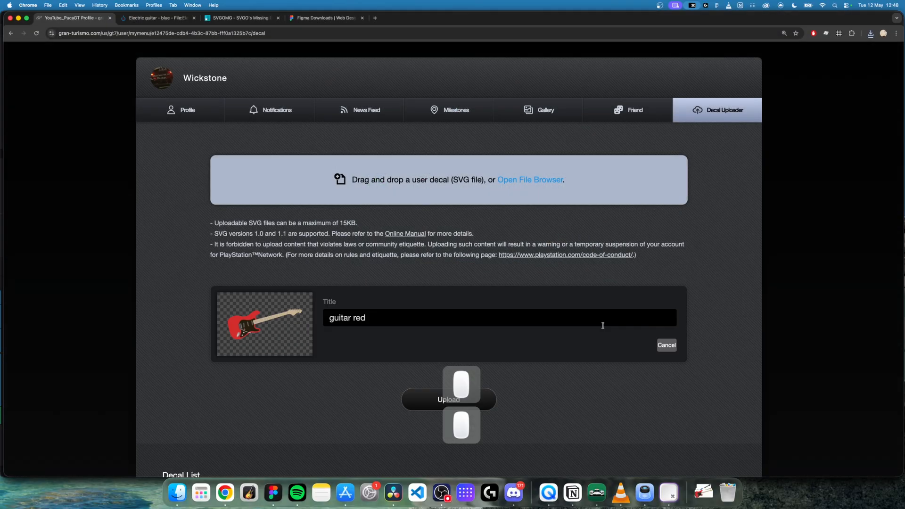
scroll(589, 362, "down", 2)
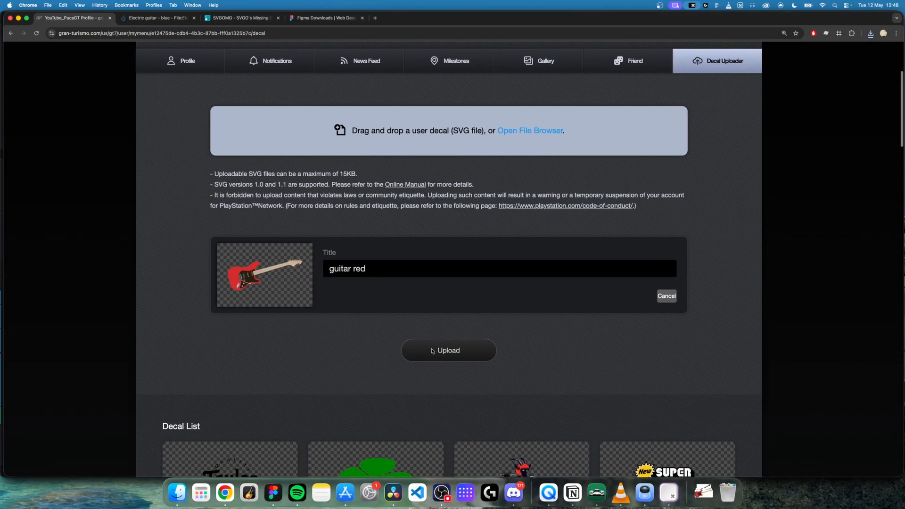
left_click(445, 351)
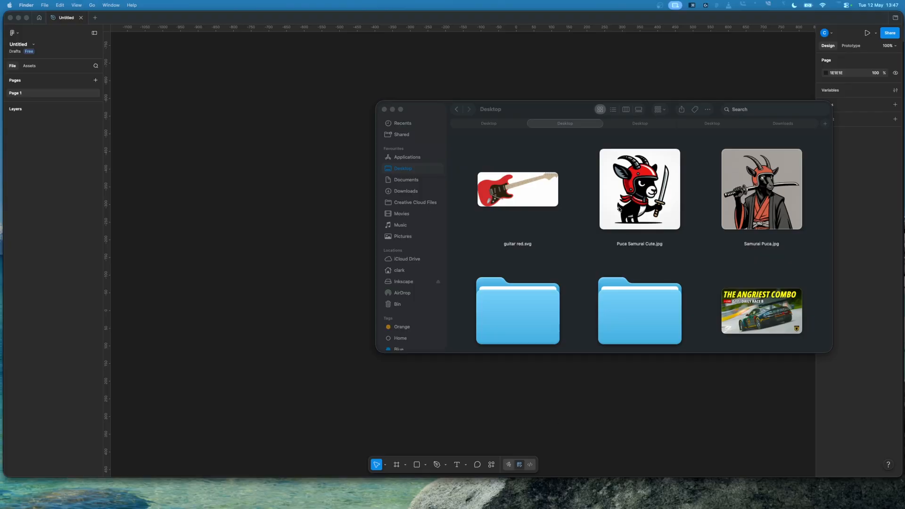
Step: Place Puca Samurai Cute.jpg from the Desktop onto the empty Figma canvas and get the Finder window out of the way
left_click(648, 198)
left_click_drag(648, 198, 335, 218)
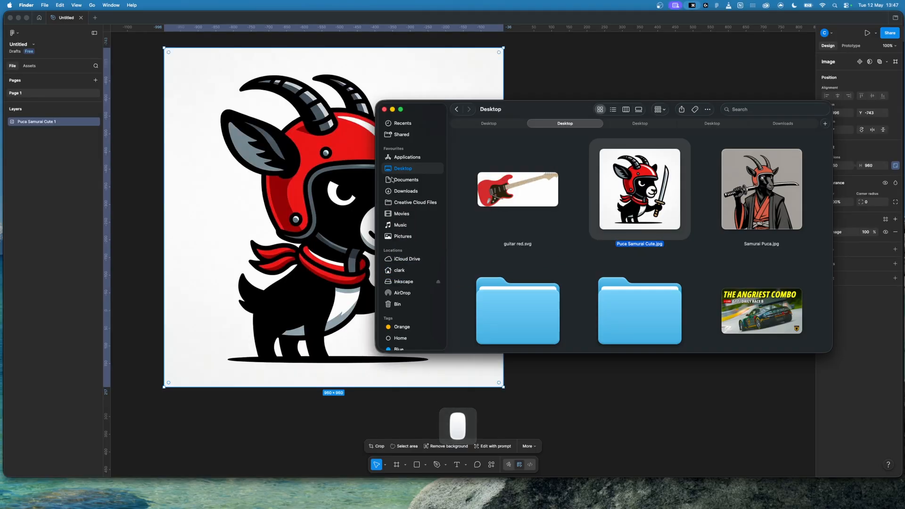
left_click(388, 109)
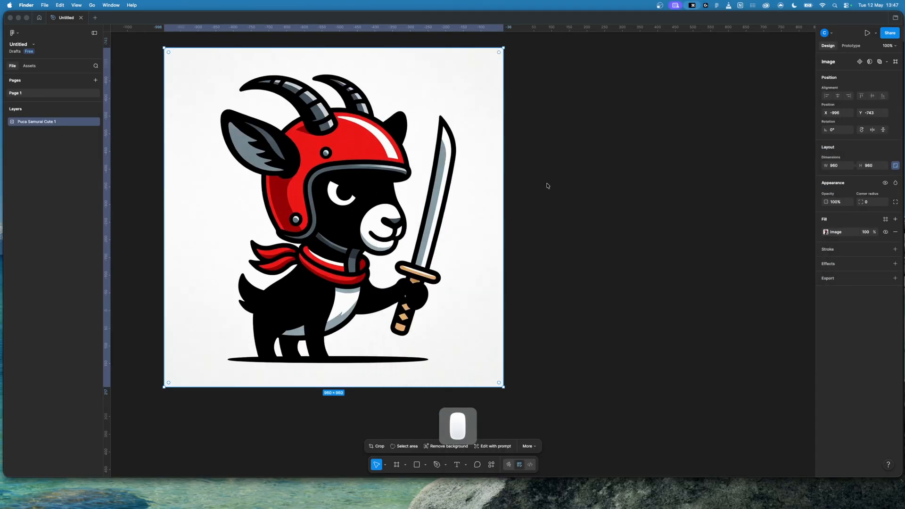
left_click(564, 189)
scroll(564, 191, "left", 5)
scroll(564, 191, "up", 2)
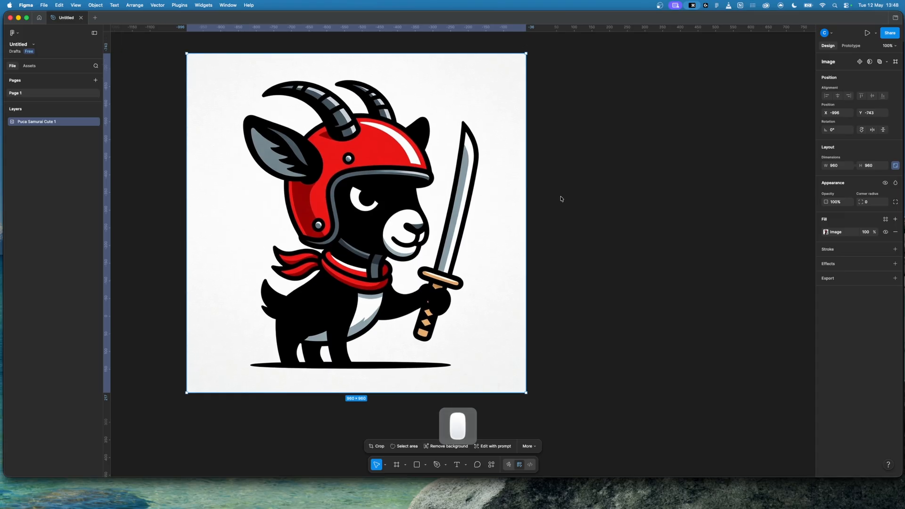
Step: Search the plugins for "free vector" and run Free Vectorizer (Image Tracer) with the Puca Samurai Cute image selected
scroll(562, 198, "right", 2)
scroll(561, 198, "down", 1)
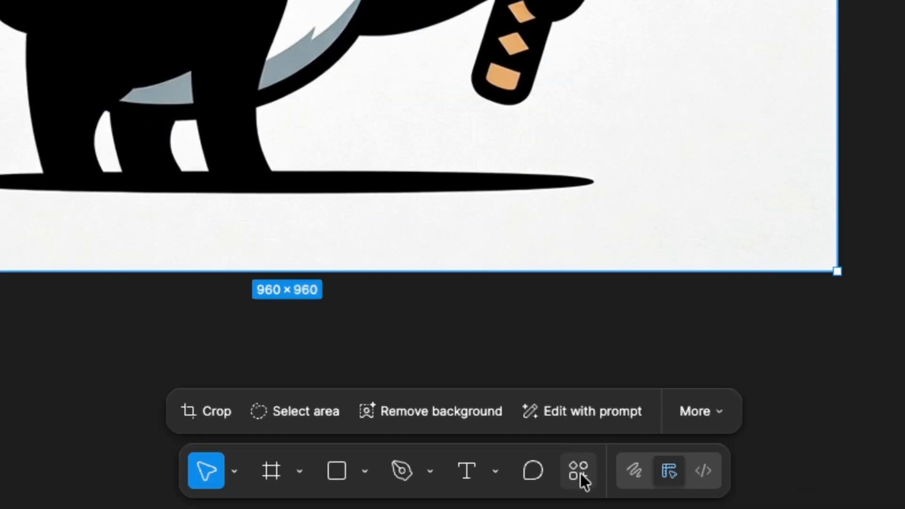
left_click(581, 475)
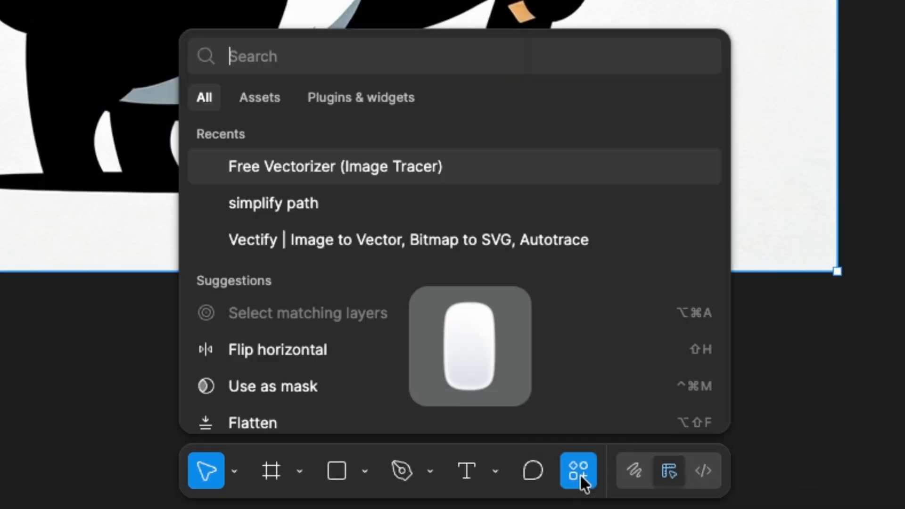
left_click(337, 100)
left_click(289, 61)
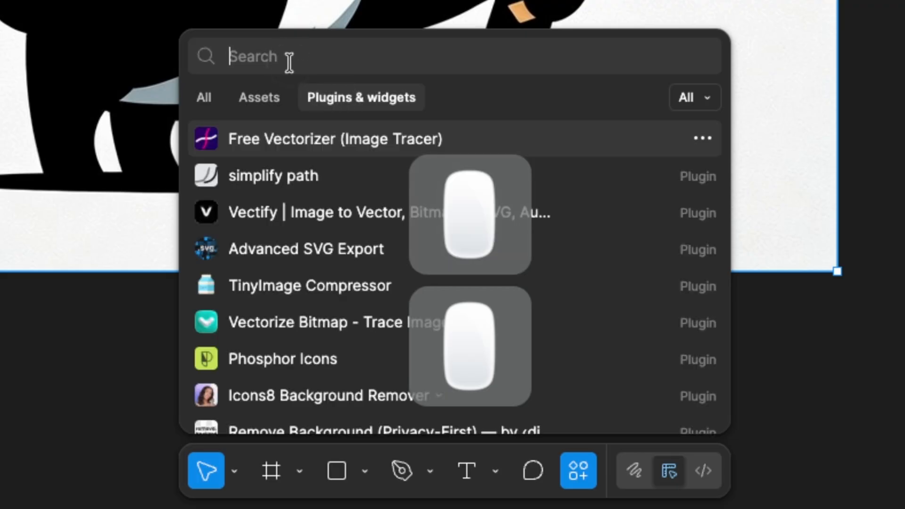
type("free ")
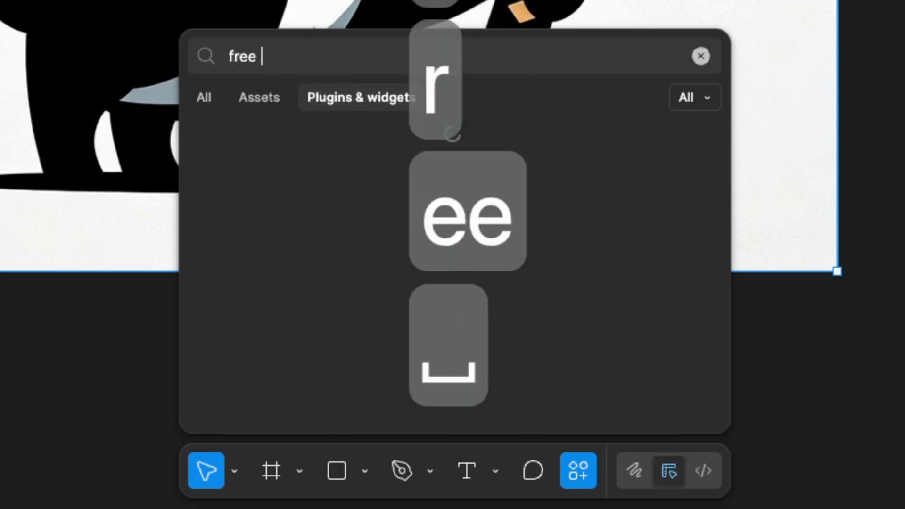
type("vector")
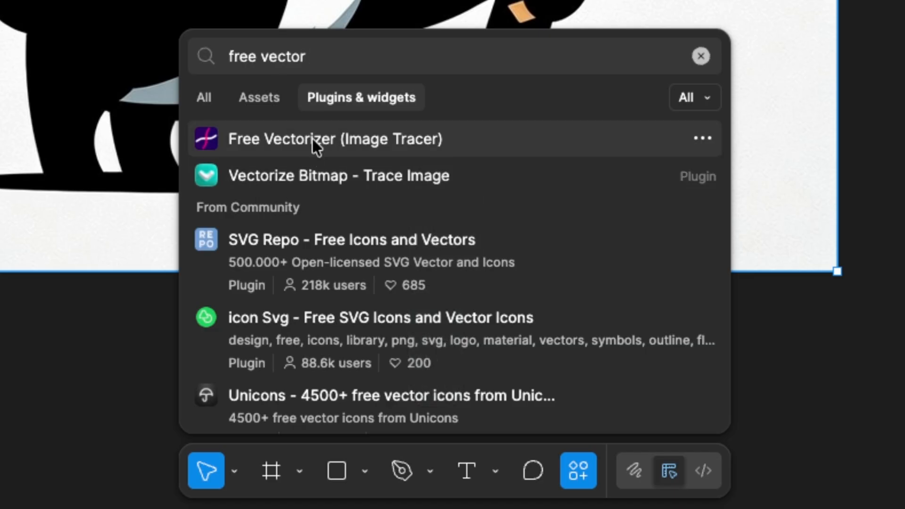
left_click(298, 140)
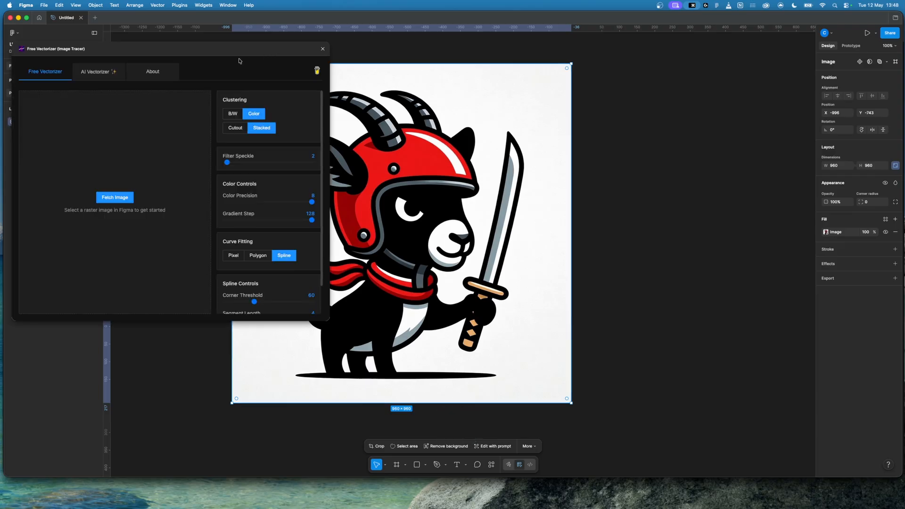
Step: Fetch the selected goat image into Free Vectorizer and set Curve Fitting to Polygon
left_click_drag(243, 53, 371, 152)
left_click(505, 103)
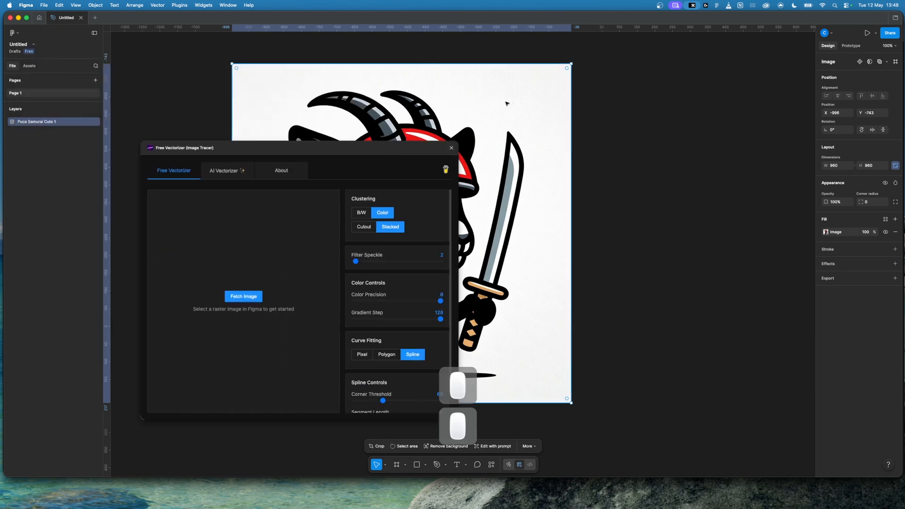
left_click(244, 296)
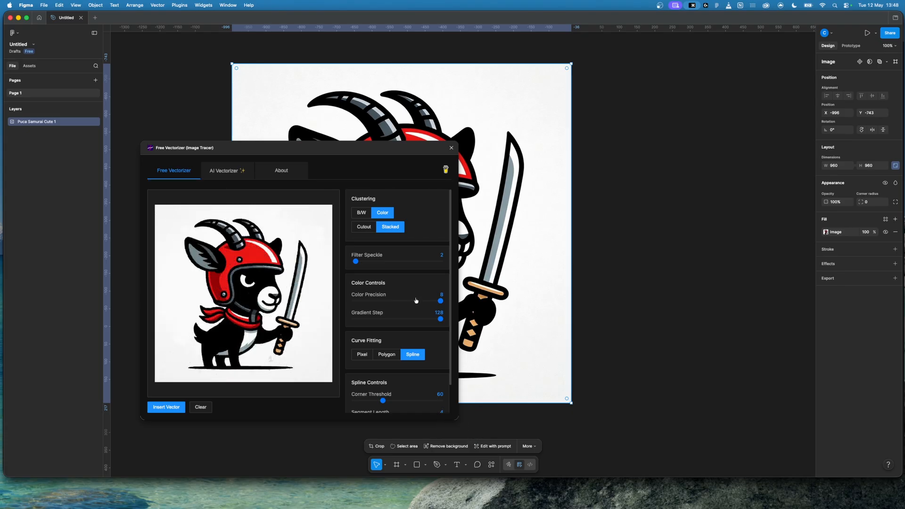
left_click(387, 354)
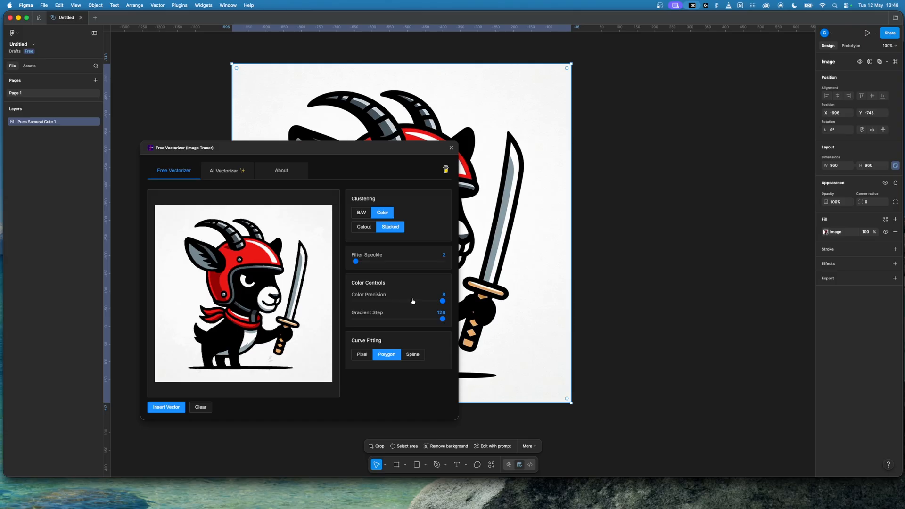
Step: Set the tracing Color Precision to 5 and the Gradient Step to 0
left_click_drag(442, 302, 394, 305)
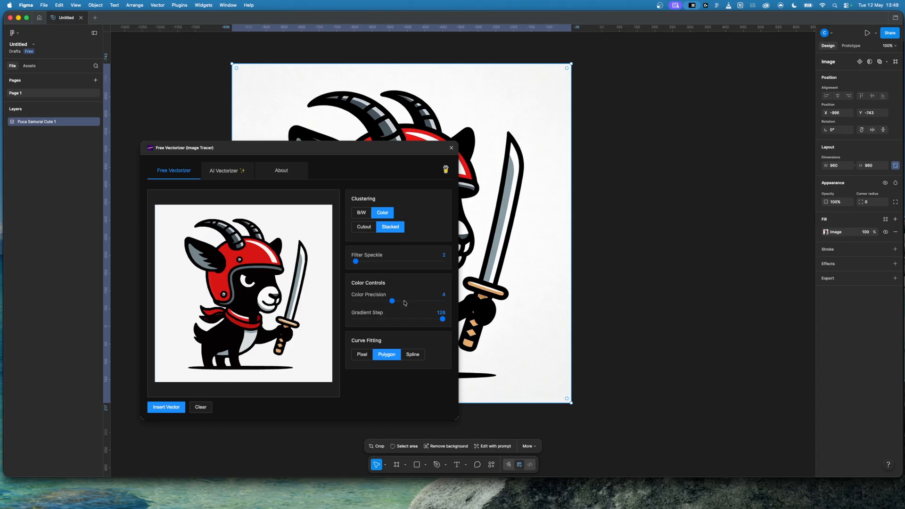
left_click_drag(403, 303, 403, 303)
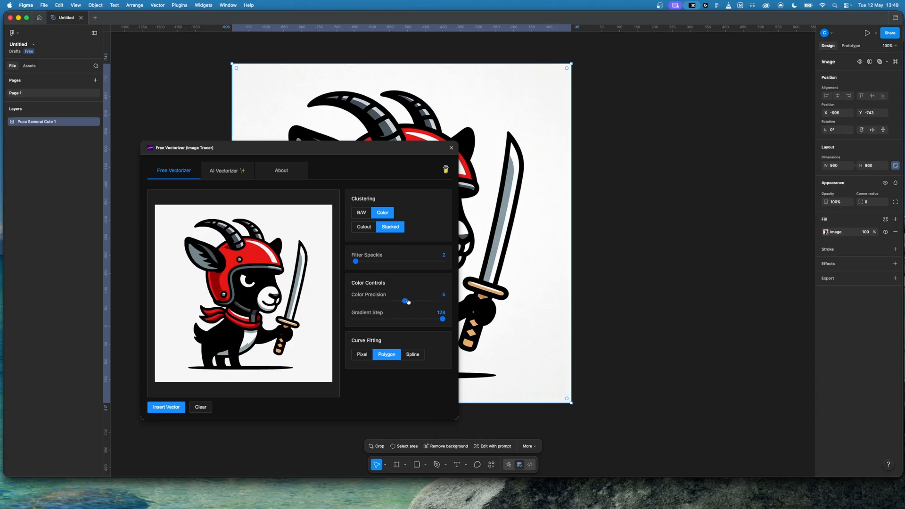
left_click_drag(416, 302, 408, 303)
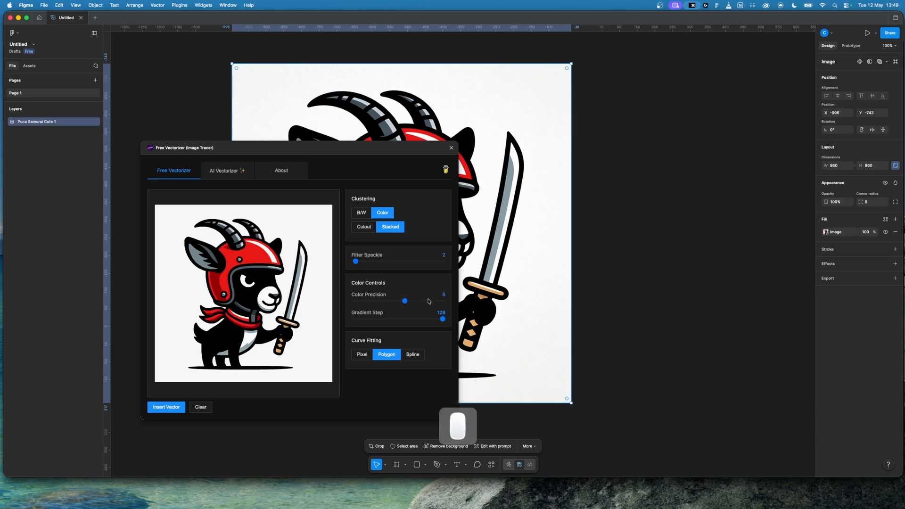
left_click_drag(444, 321, 347, 320)
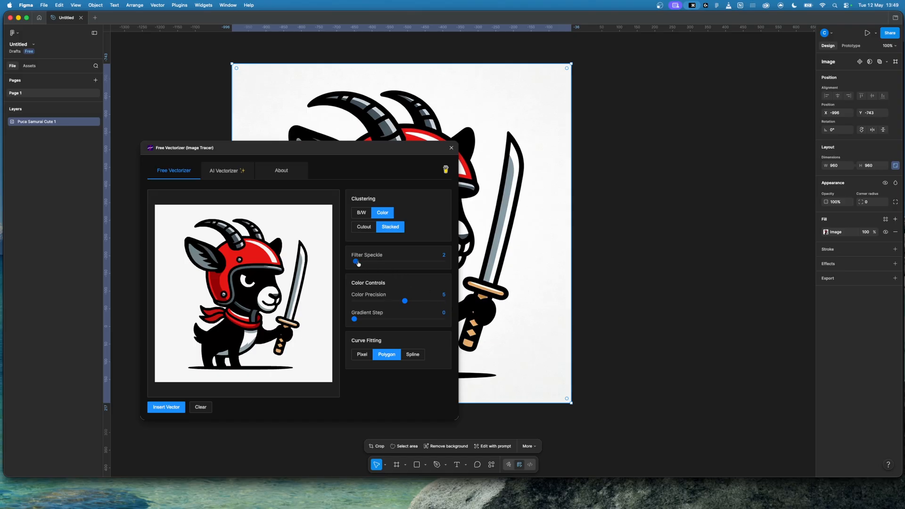
Step: Adjust Filter Speckle to 9 so the small details of the goat are kept in the trace
left_click(431, 263)
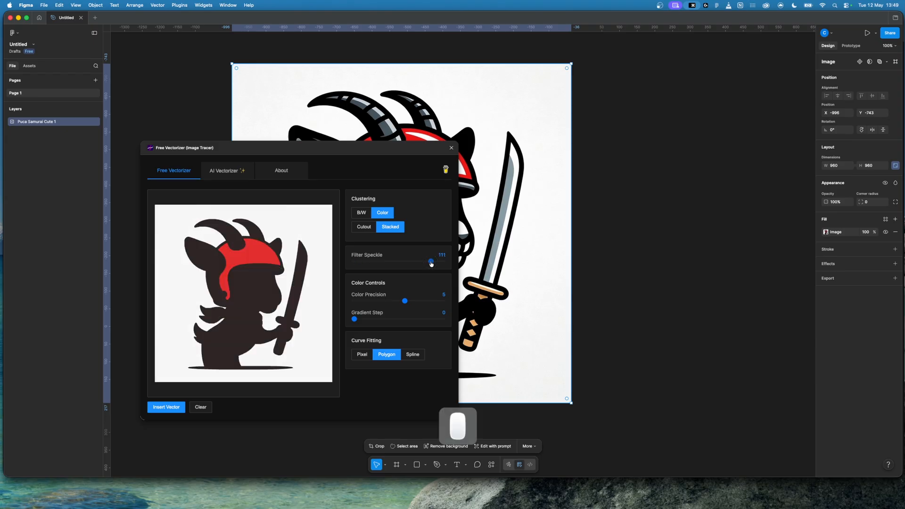
left_click(367, 262)
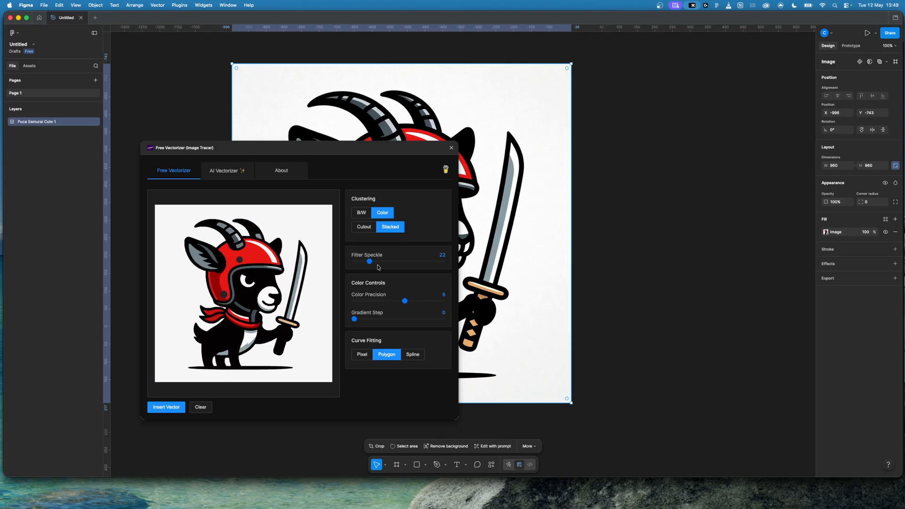
left_click_drag(372, 264, 364, 264)
left_click_drag(366, 263, 361, 262)
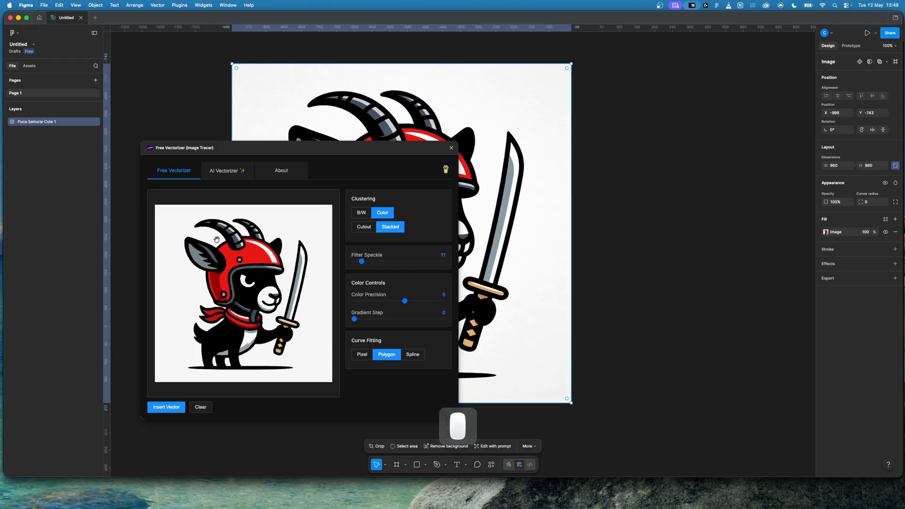
left_click_drag(361, 262, 361, 264)
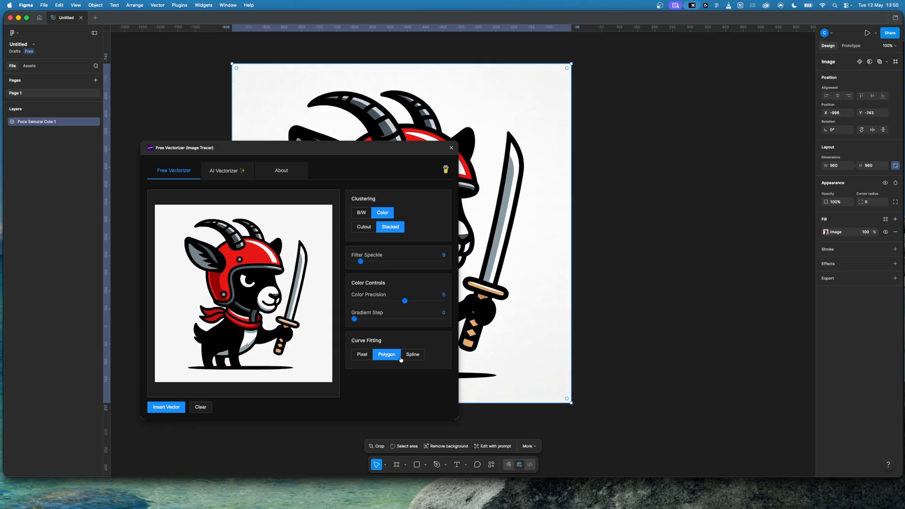
Step: Insert the traced vector, close the plugin and place the svg frame beside the original image at about X 75, Y -743
left_click(171, 408)
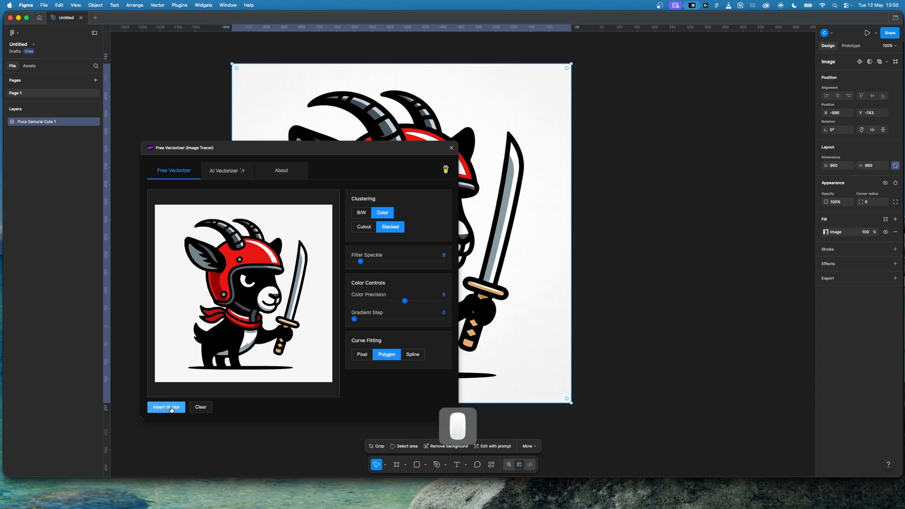
left_click(451, 147)
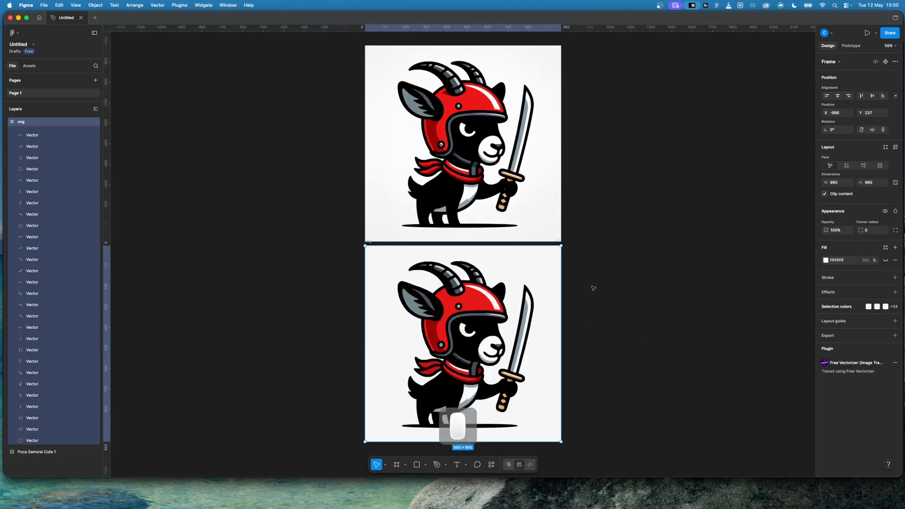
left_click_drag(368, 242, 589, 42)
scroll(738, 325, "right", 8)
scroll(737, 326, "up", 3)
scroll(726, 325, "up", 1)
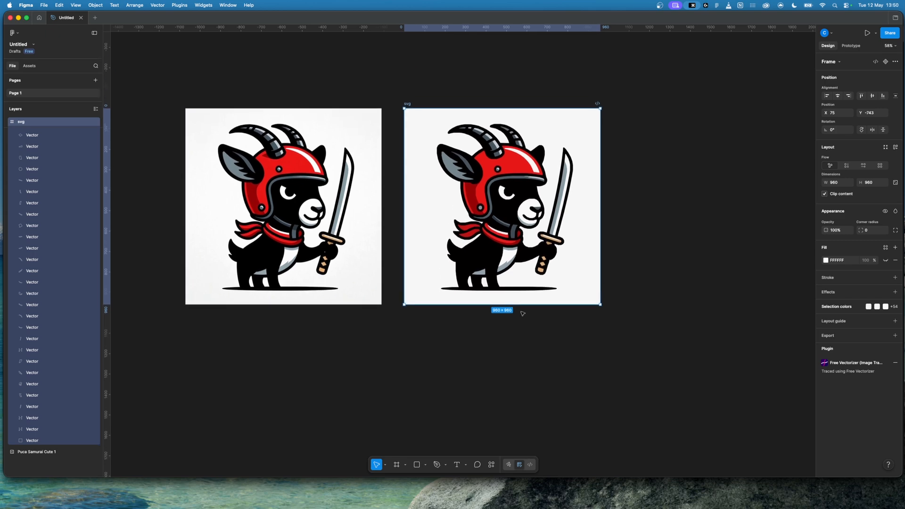
left_click(583, 323)
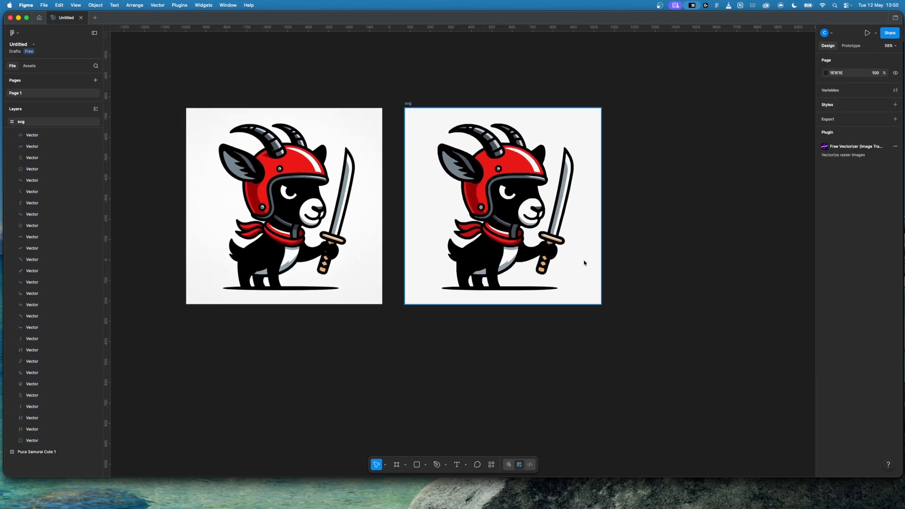
Step: Delete the F7F7F7 background vector at the bottom of the svg frame's layers, checking it by toggling its visibility
left_click(583, 265)
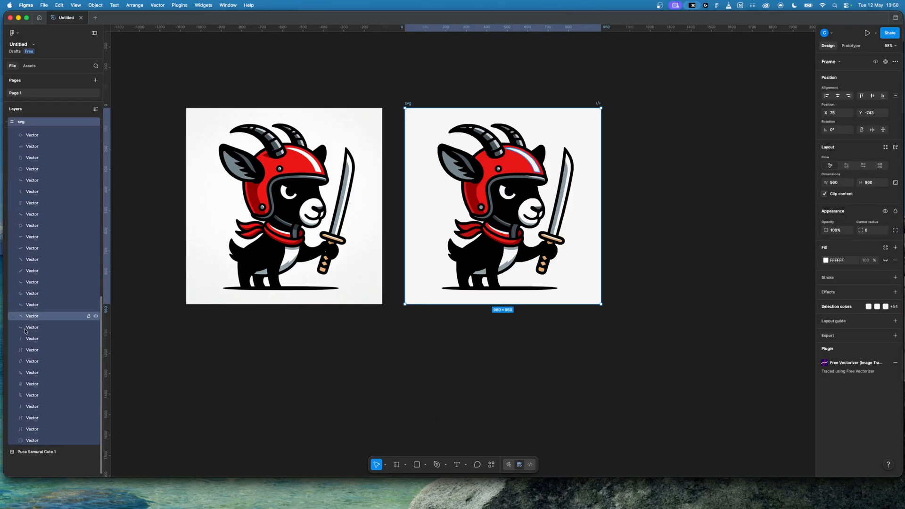
left_click(38, 443)
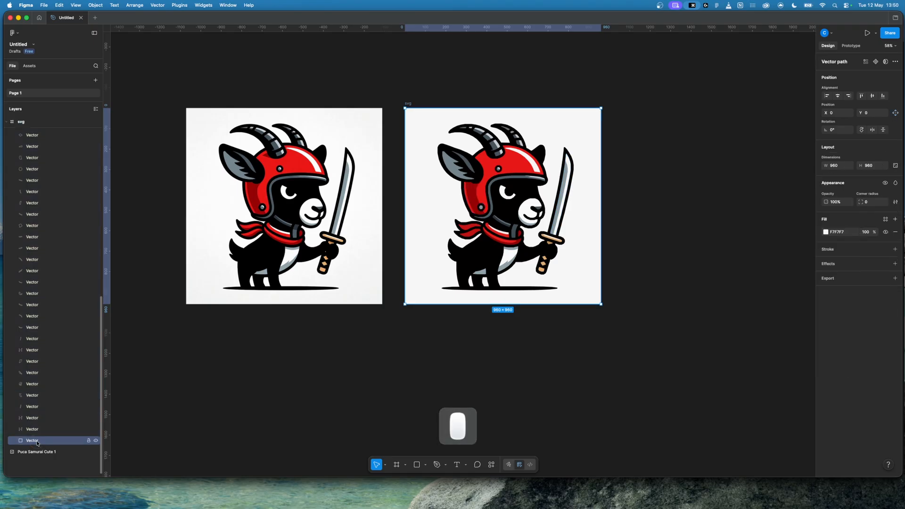
left_click(95, 442)
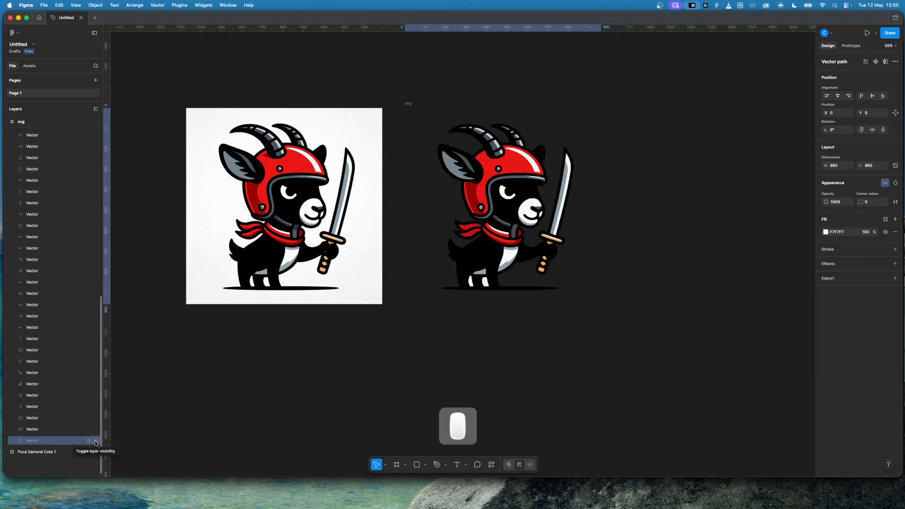
left_click(96, 442)
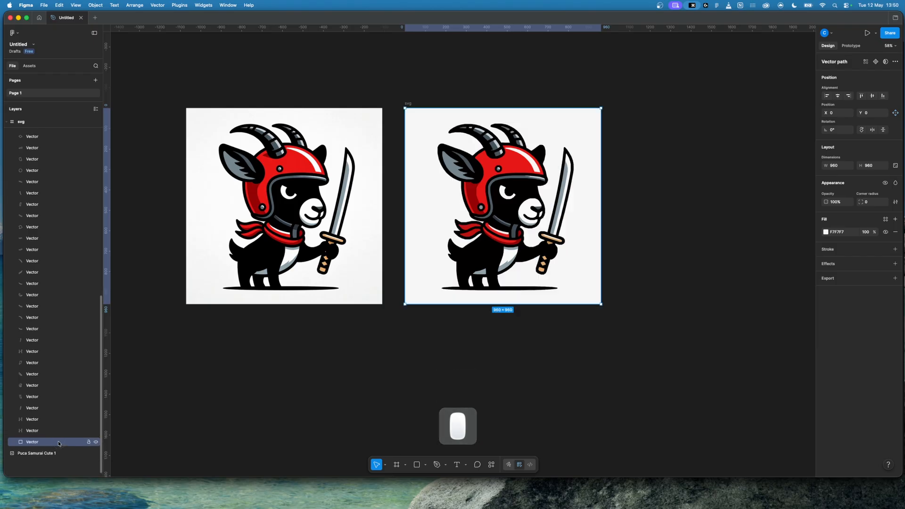
key("BackSpace")
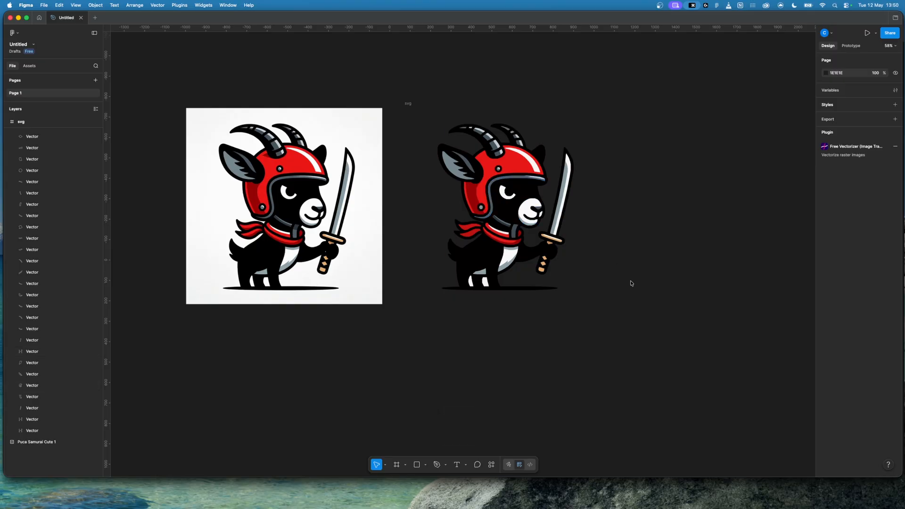
Step: Try deleting the two white patches between the goat's legs, and undo the deletions
key("super+equal")
key("super+equal")
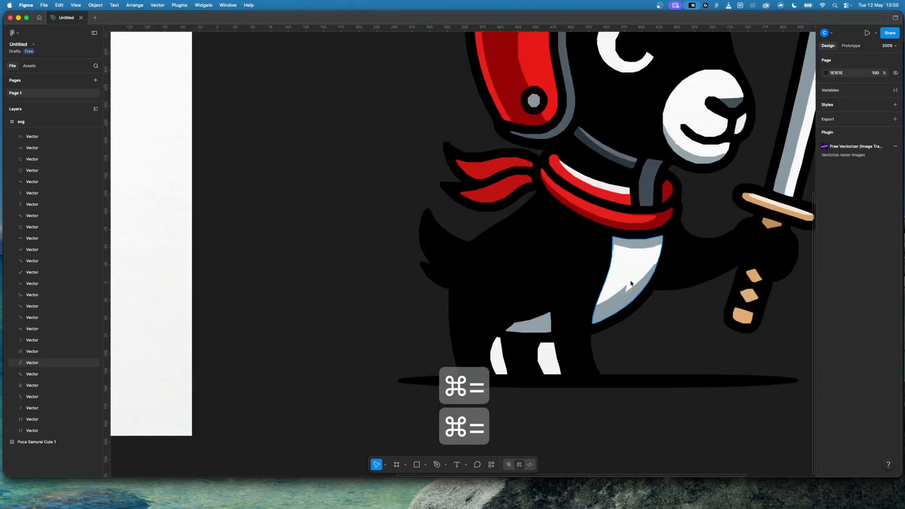
scroll(631, 283, "right", 5)
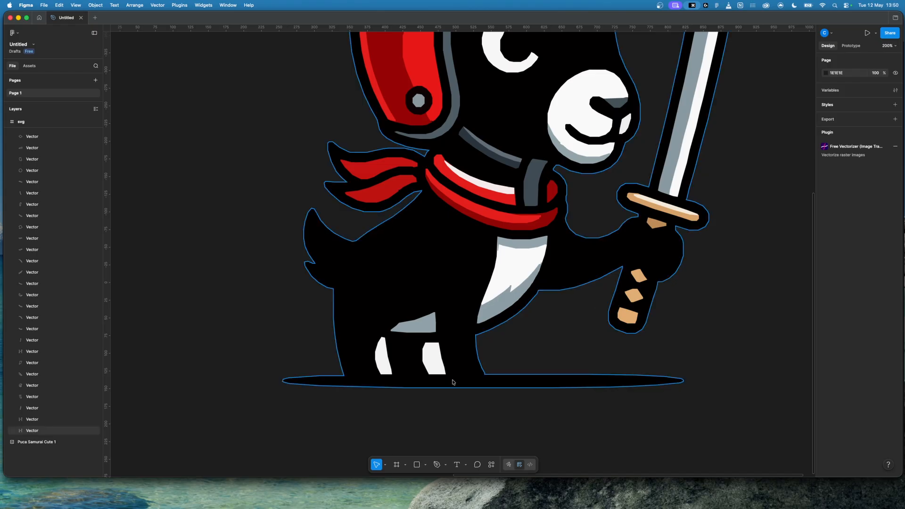
left_click(385, 360)
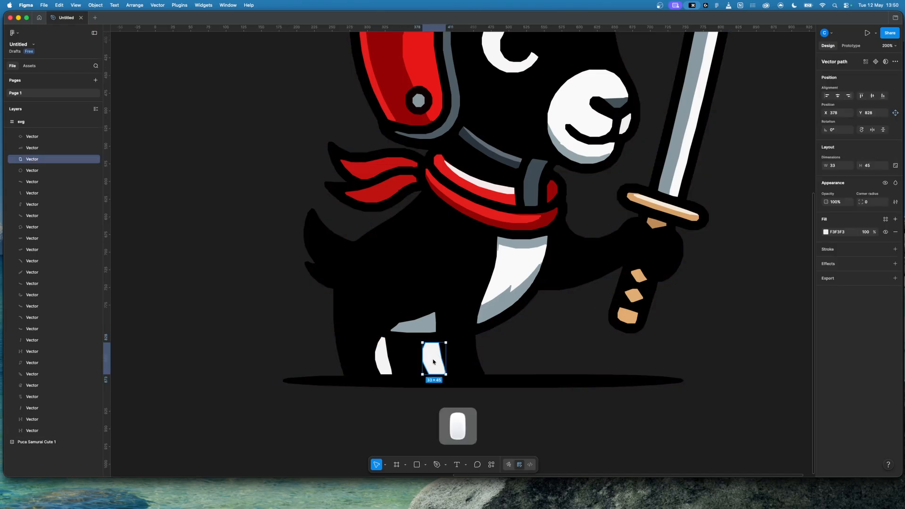
key("BackSpace")
left_click(385, 361)
key("BackSpace")
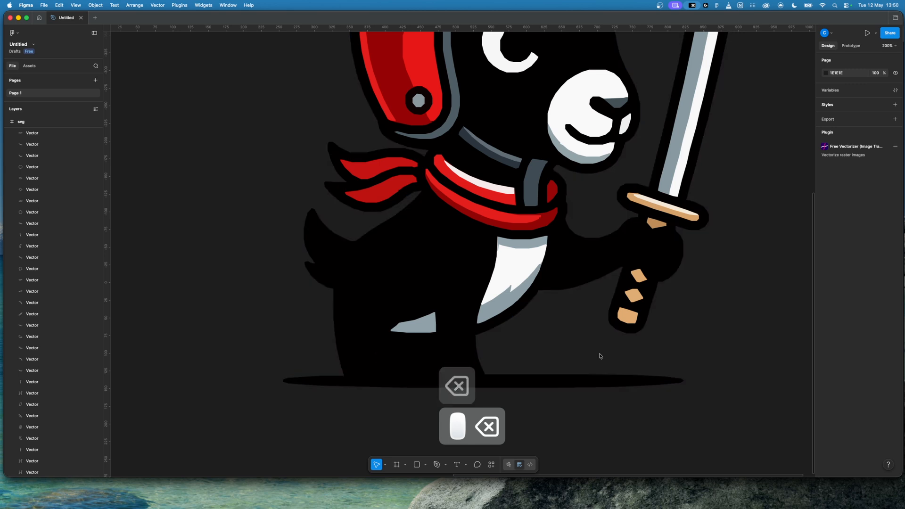
key("super+z")
key("super+z")
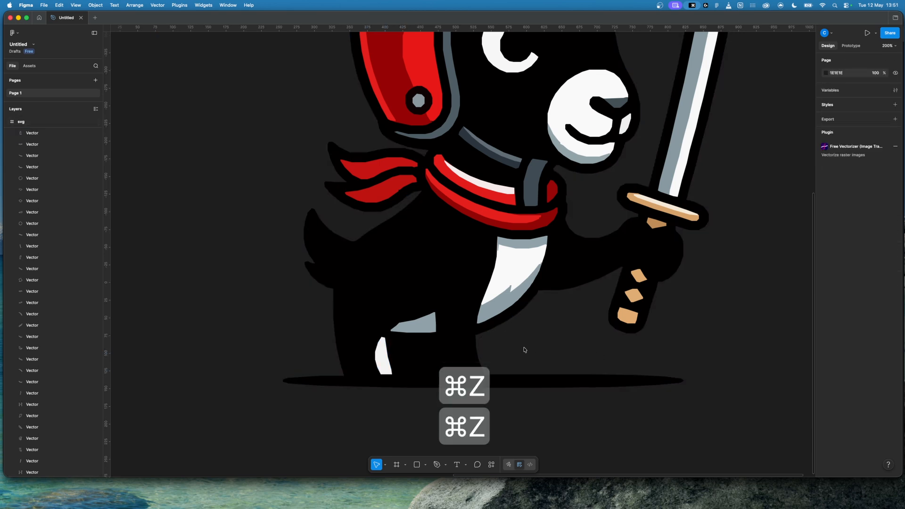
key("super+z")
Step: Try moving the white patch beside the front leg and the black body shape away, and undo both moves
left_click(527, 350)
left_click(427, 356)
left_click_drag(427, 356, 539, 378)
left_click_drag(430, 281, 338, 262)
key("super+z")
key("super+z")
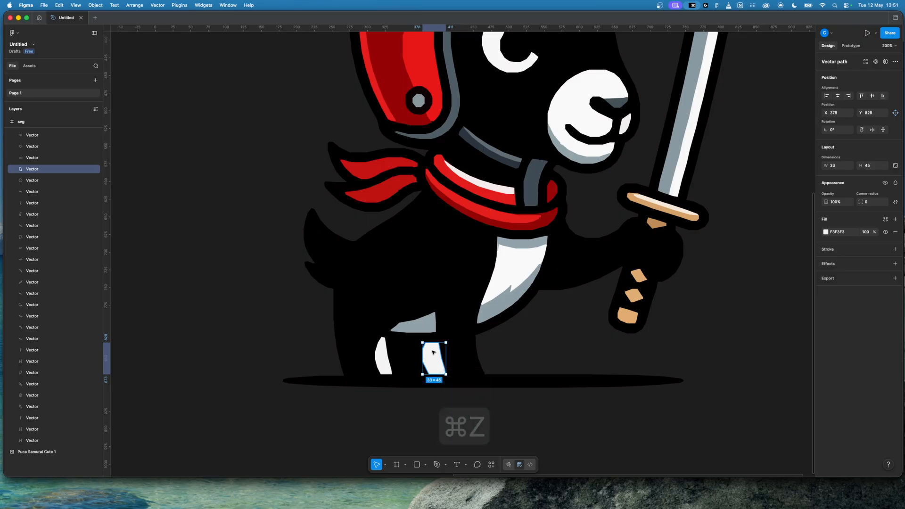
Step: Subtract the white patch beside the front leg from the goat's black body shape
left_click(546, 338)
left_click(432, 359)
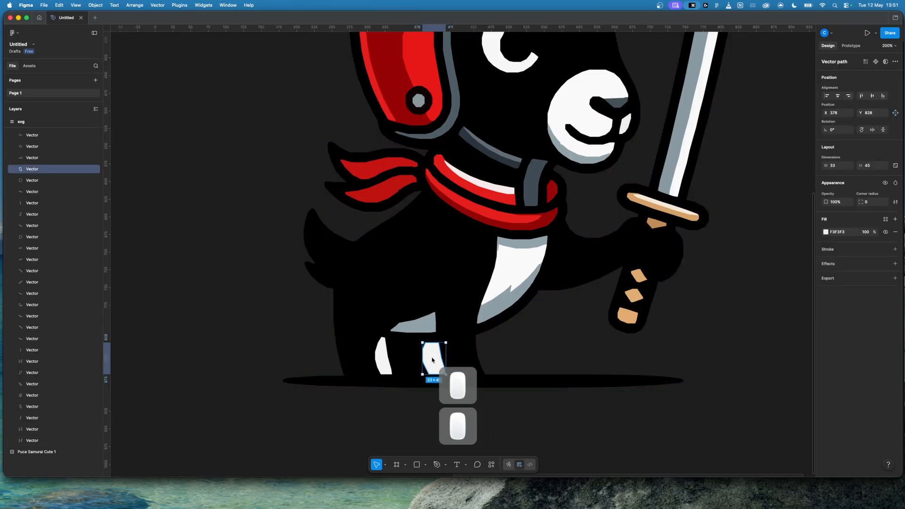
left_click(465, 320, "shift")
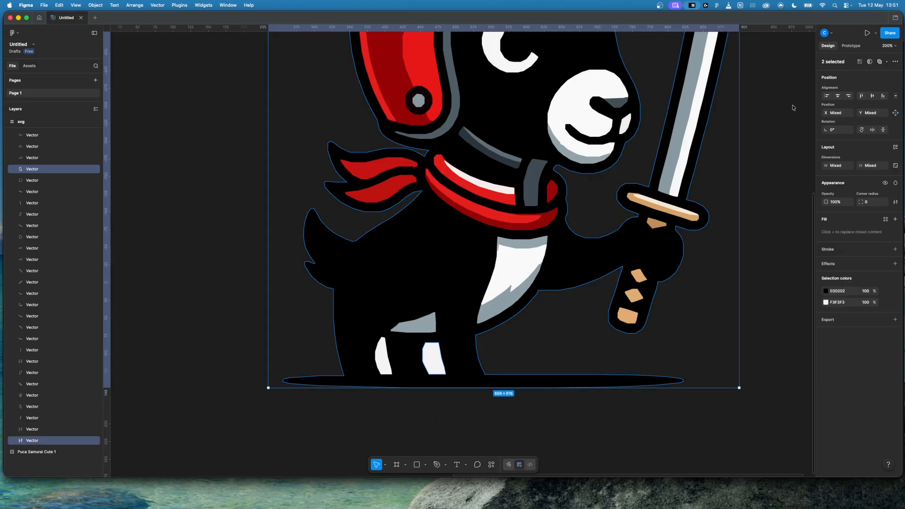
left_click(887, 62)
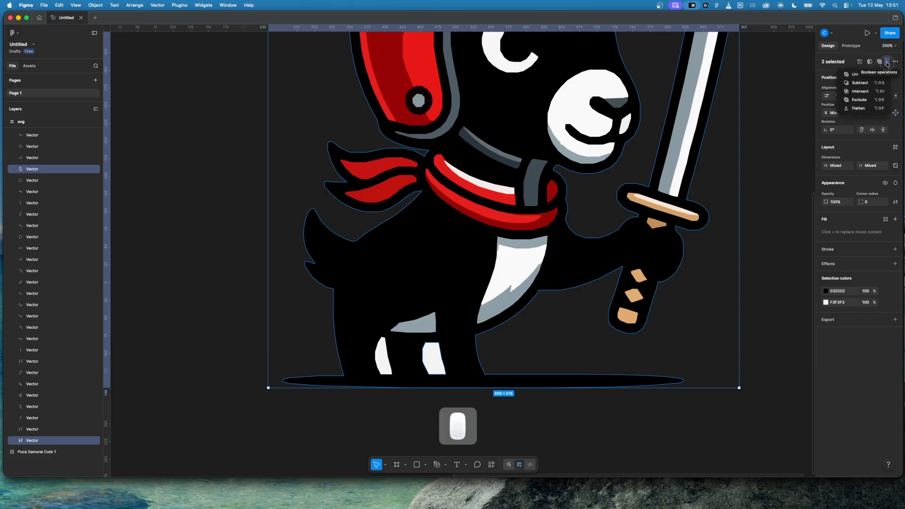
left_click(871, 84)
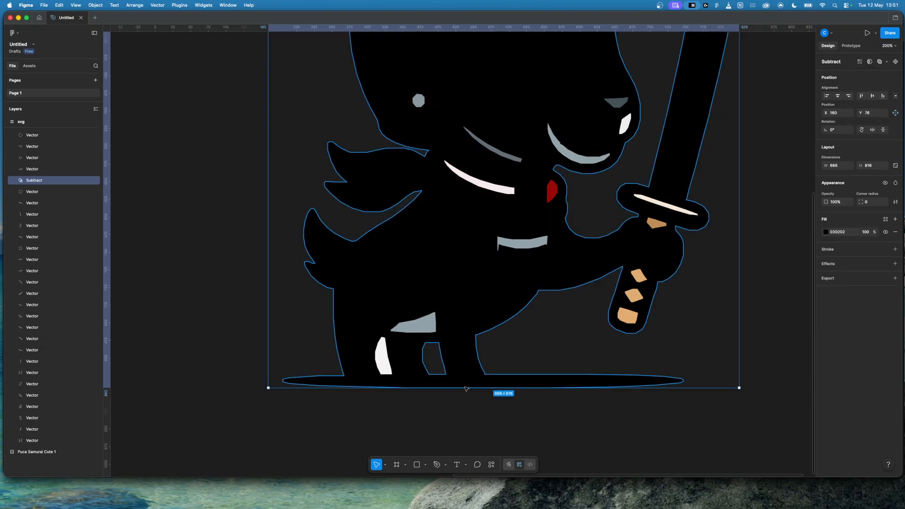
Step: Subtract the remaining white patch beside the hind leg from the goat's black body shape
left_click(422, 410)
left_click(385, 367)
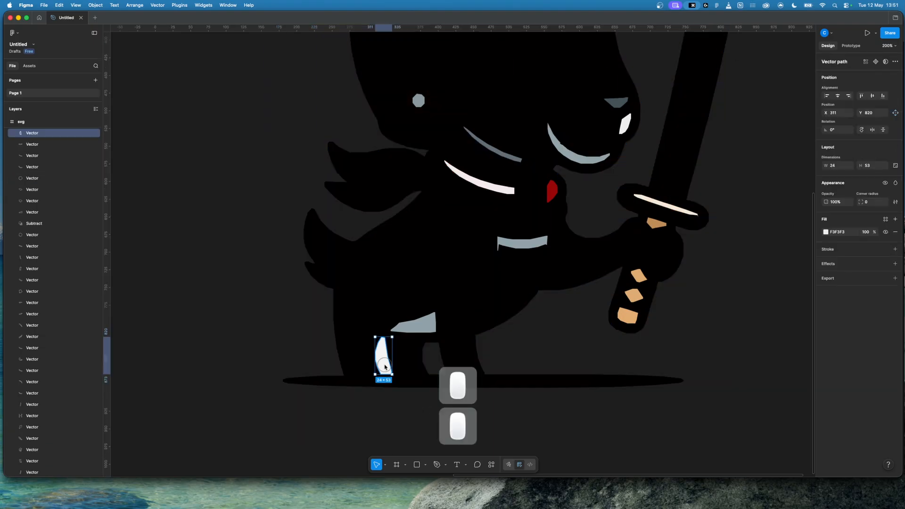
left_click(354, 347, "shift")
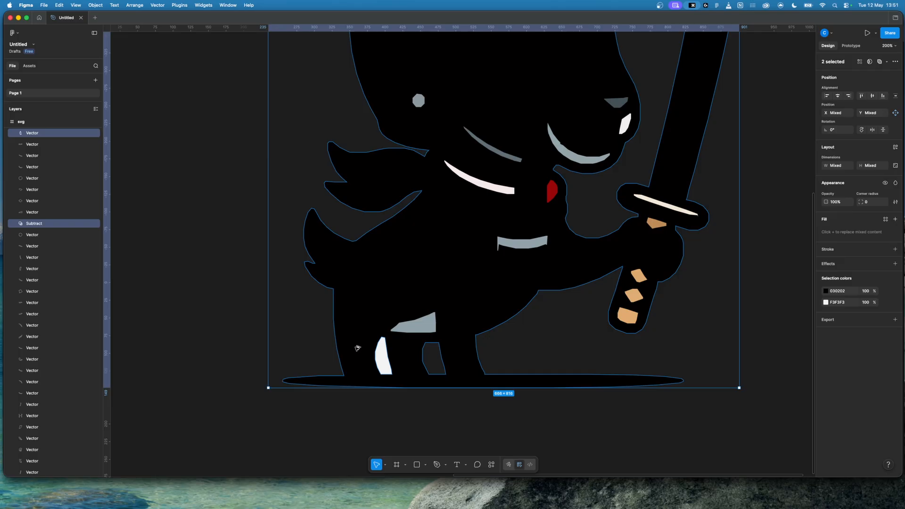
key("alt+shift+s")
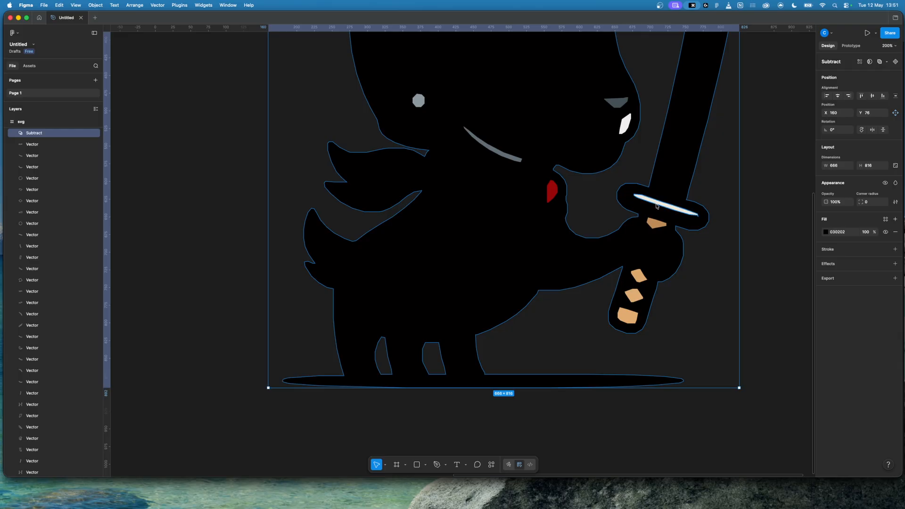
Step: Try moving the subtracted black body shape aside, and undo the move
scroll(436, 357, "up", 1)
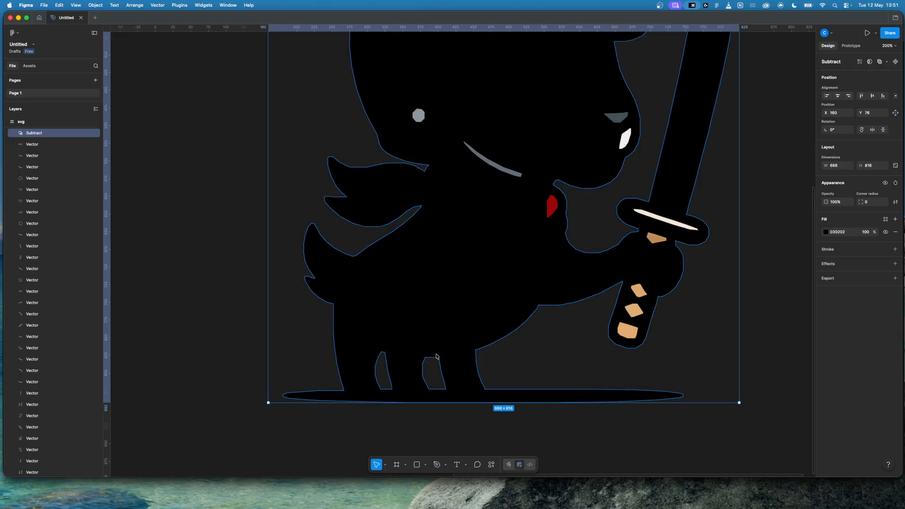
left_click(430, 233)
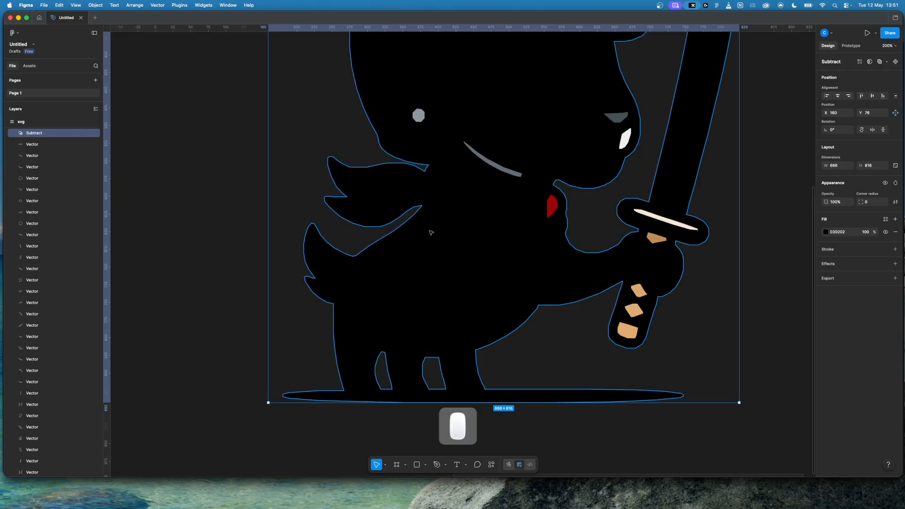
scroll(27, 345, "up", 5)
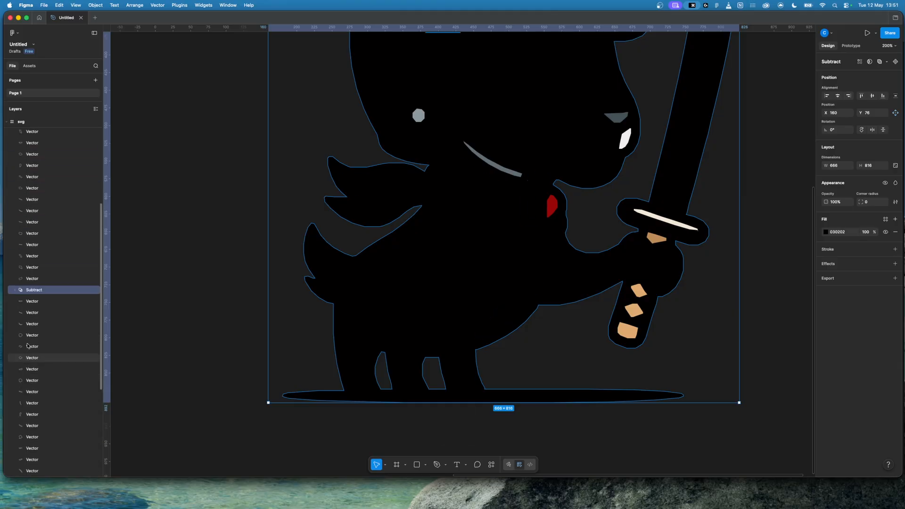
scroll(38, 282, "down", 3)
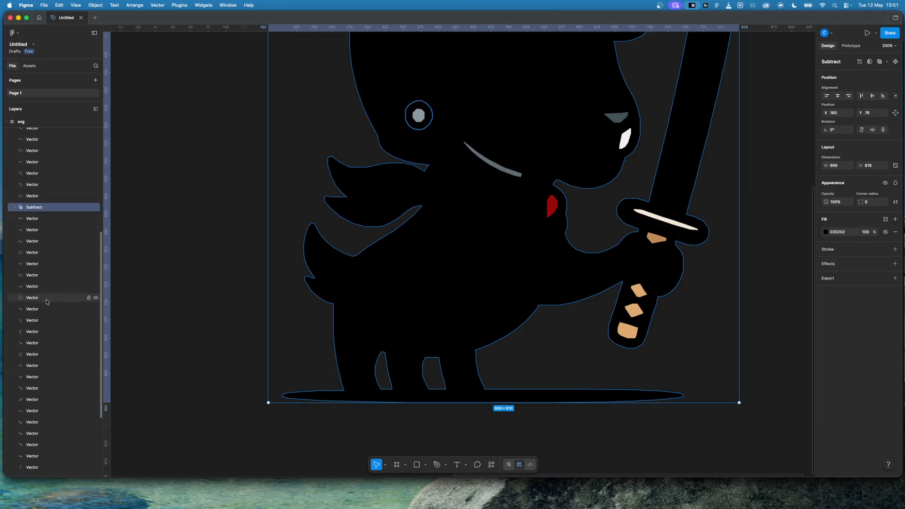
left_click(795, 239)
left_click_drag(479, 253, 214, 252)
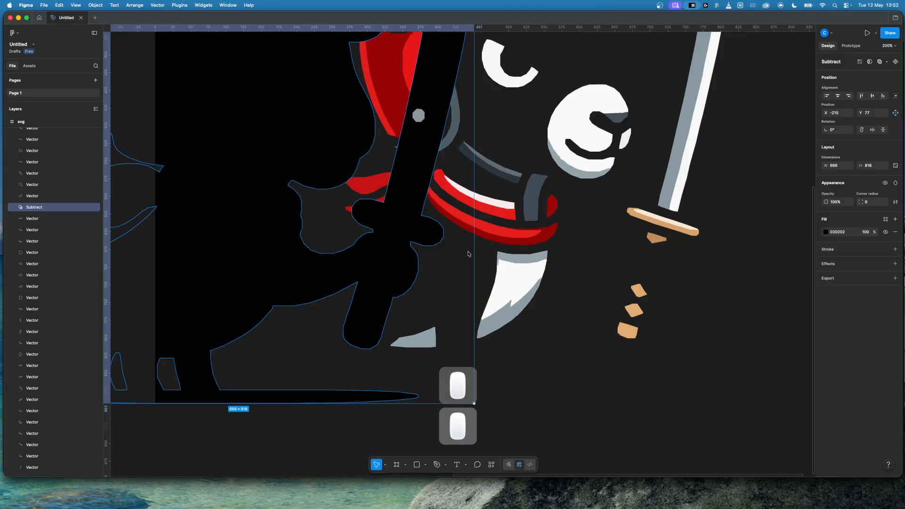
key("super+z")
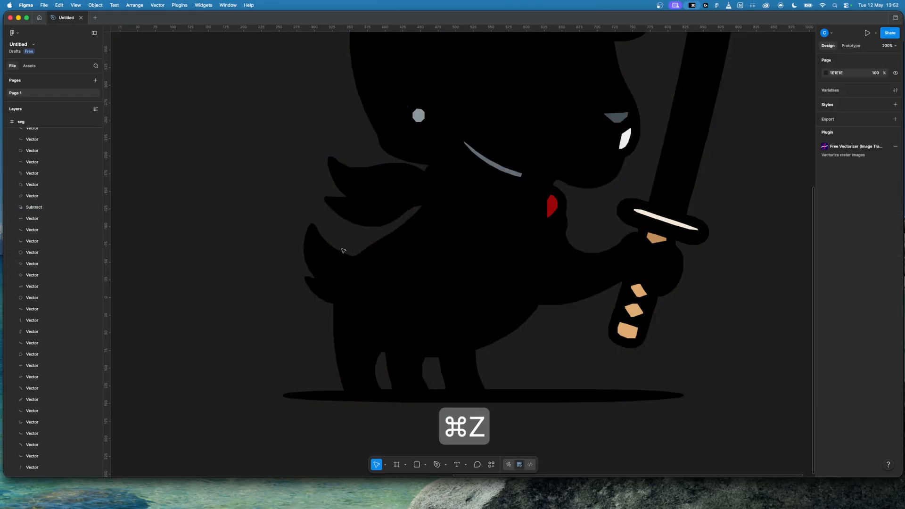
Step: Send the Subtract body shape to the back, behind all the coloured vectors in the svg frame
left_click_drag(47, 207, 56, 394)
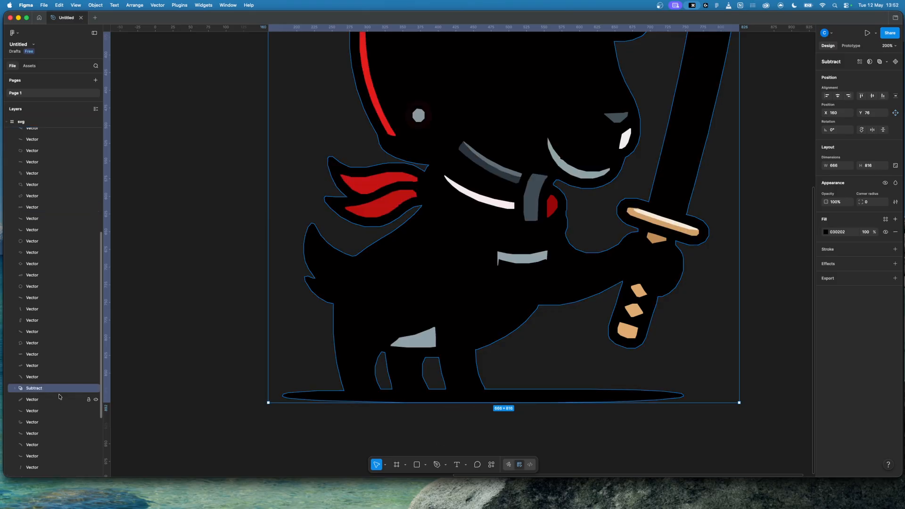
left_click(63, 390)
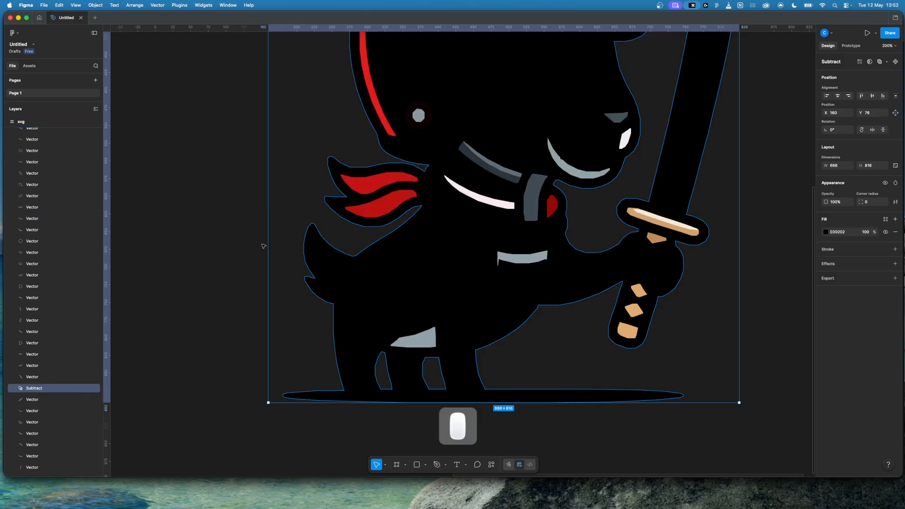
key("bracketleft")
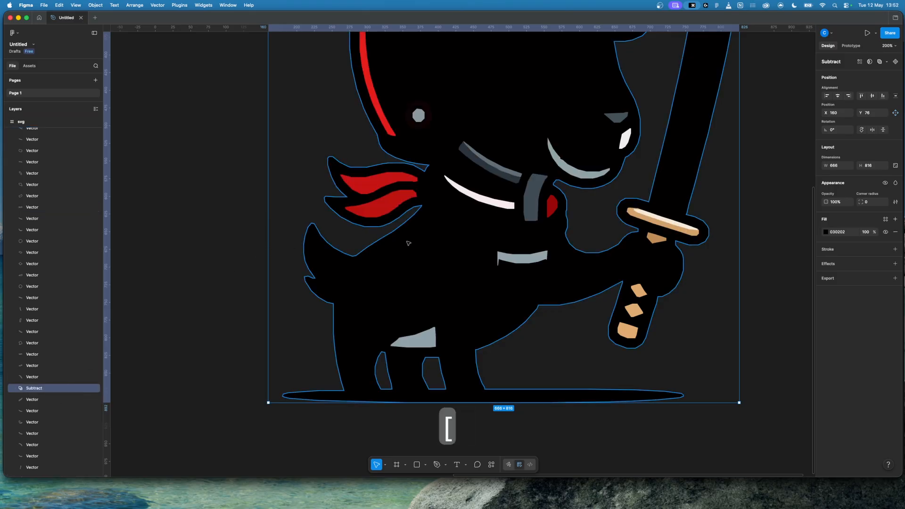
left_click(749, 253)
Step: Select all the goat's vectors inside the svg frame and group them
key("minus")
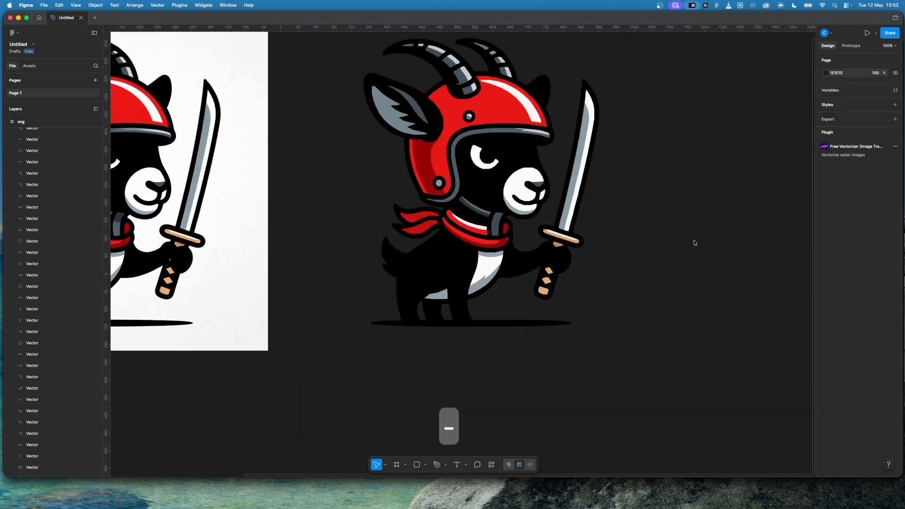
scroll(694, 243, "up", 5)
scroll(694, 242, "right", 5)
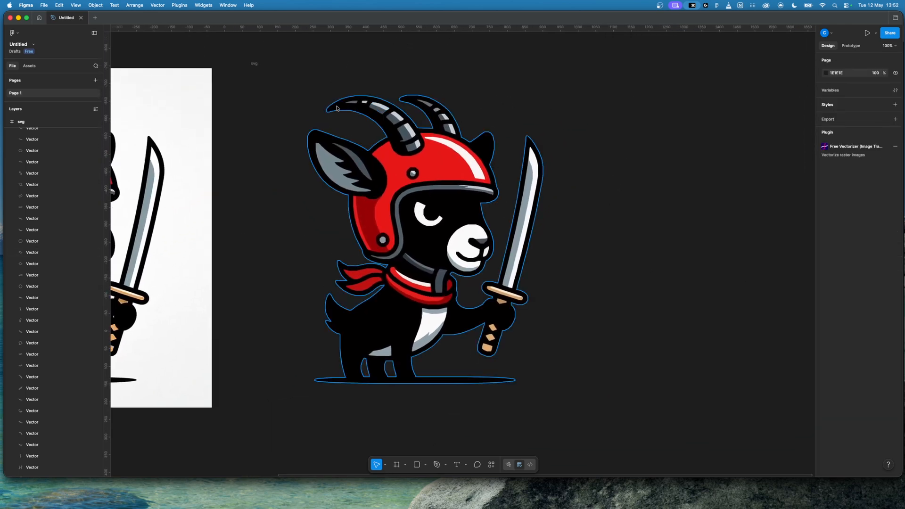
left_click(254, 64)
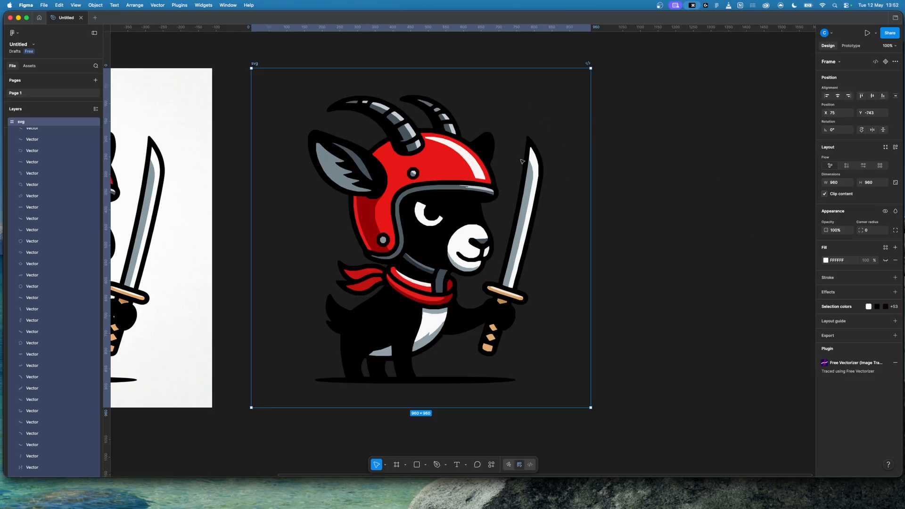
left_click(305, 101)
left_click_drag(289, 90, 545, 390)
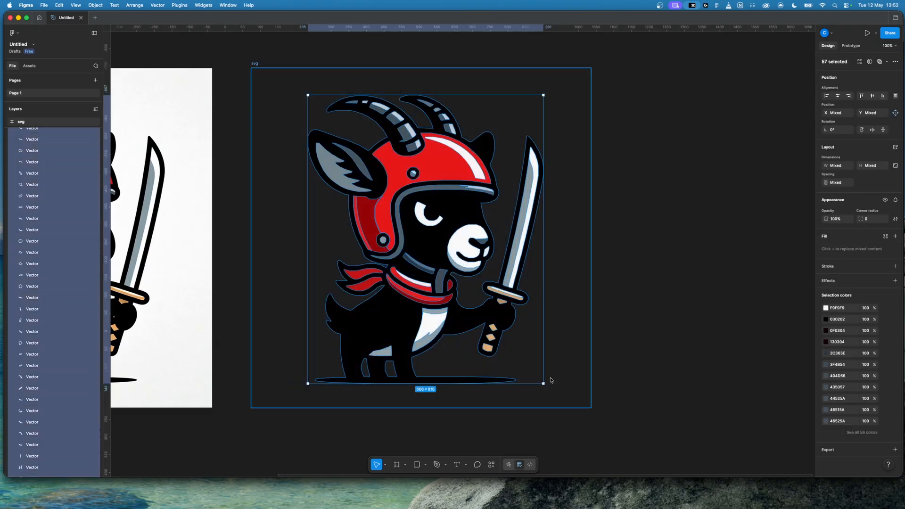
key("super+g")
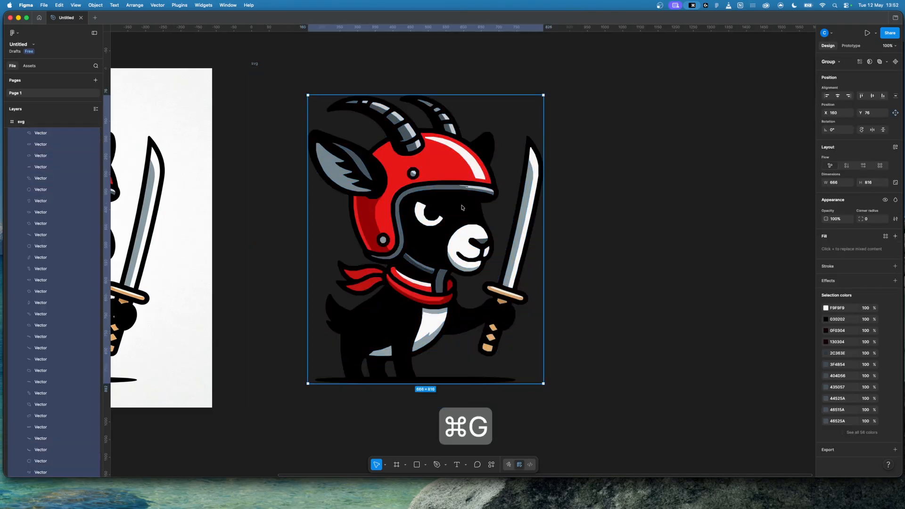
Step: Cut the goat group out of the svg frame, delete the empty frame and paste the group directly on the page
left_click(462, 207)
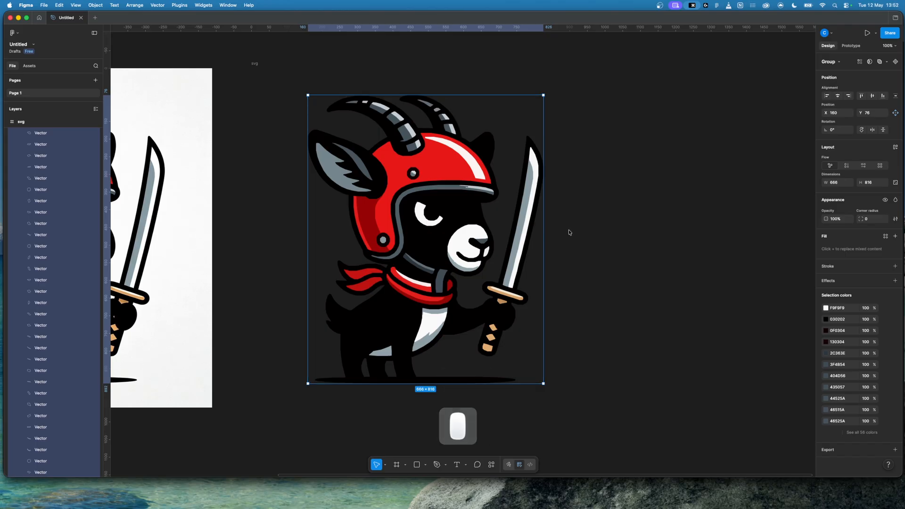
key("super+x")
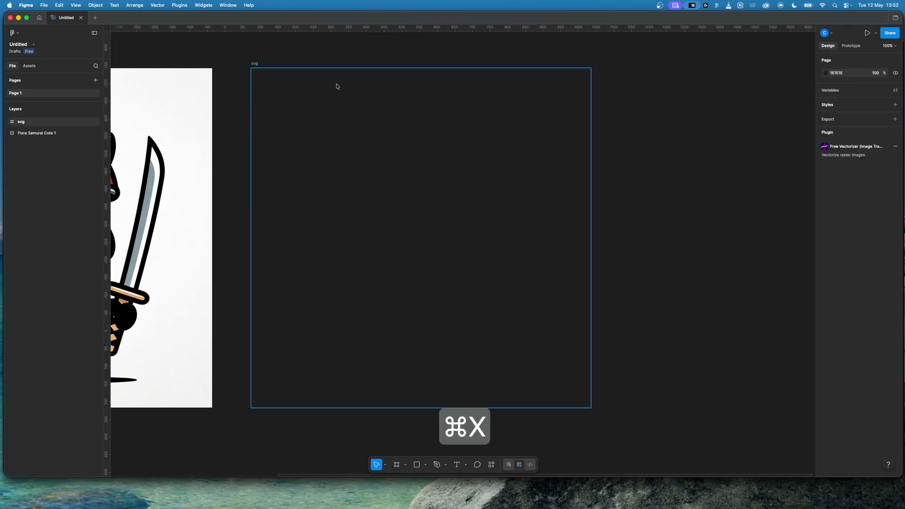
left_click(255, 64)
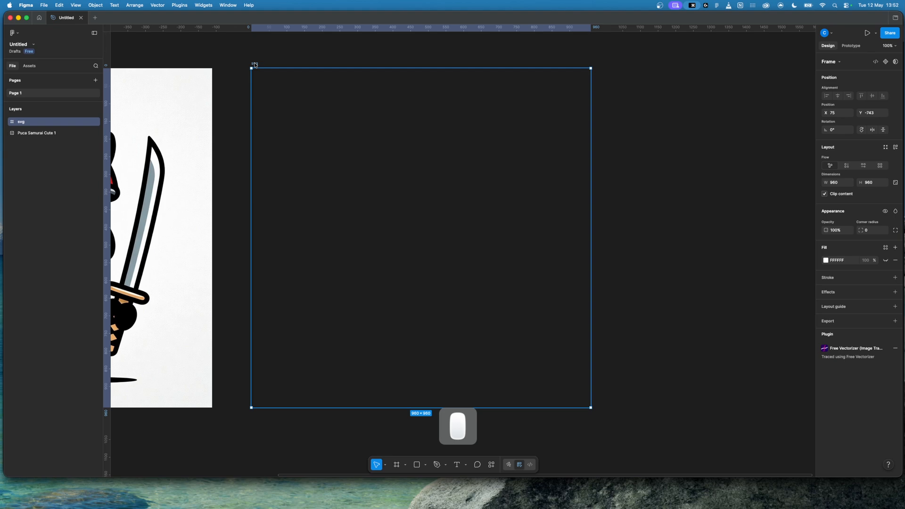
key("BackSpace")
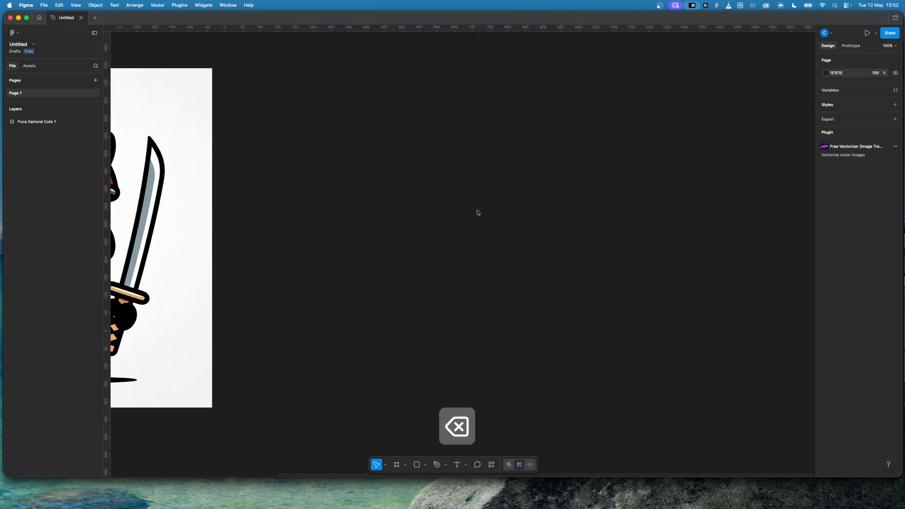
key("super+v")
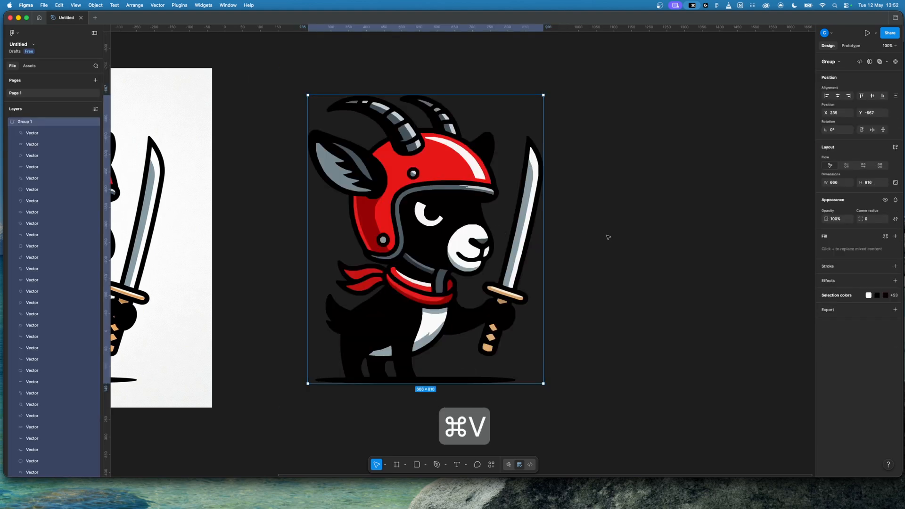
Step: Move the pasted goat group to about X 304, Y -720 on the page
left_click(608, 237)
left_click_drag(471, 199, 496, 182)
left_click(600, 228)
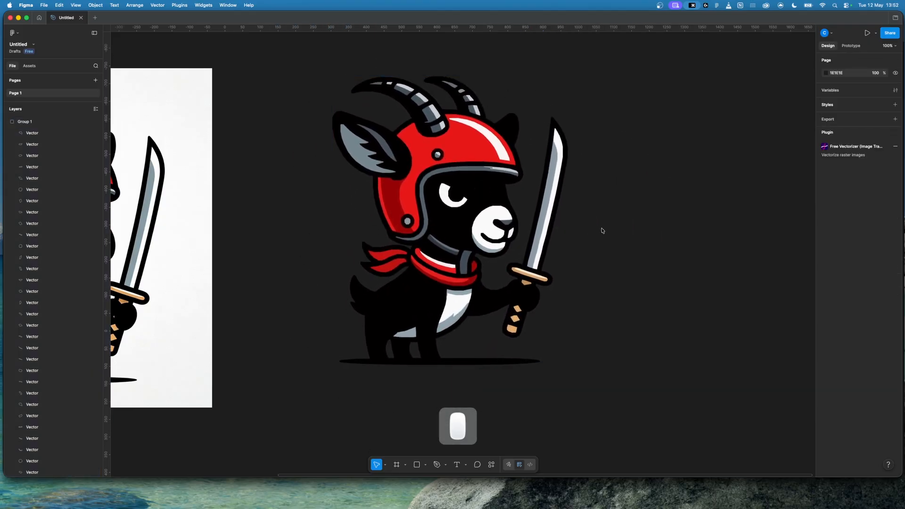
Step: Export the goat group as an SVG file named "puca cute" to the Desktop
left_click(465, 201)
left_click(896, 311)
left_click(875, 335)
left_click(864, 350)
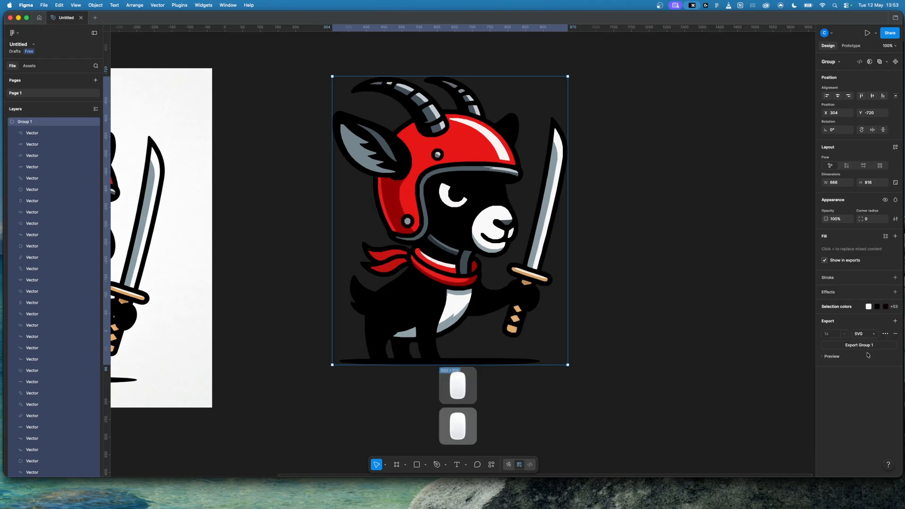
left_click(860, 346)
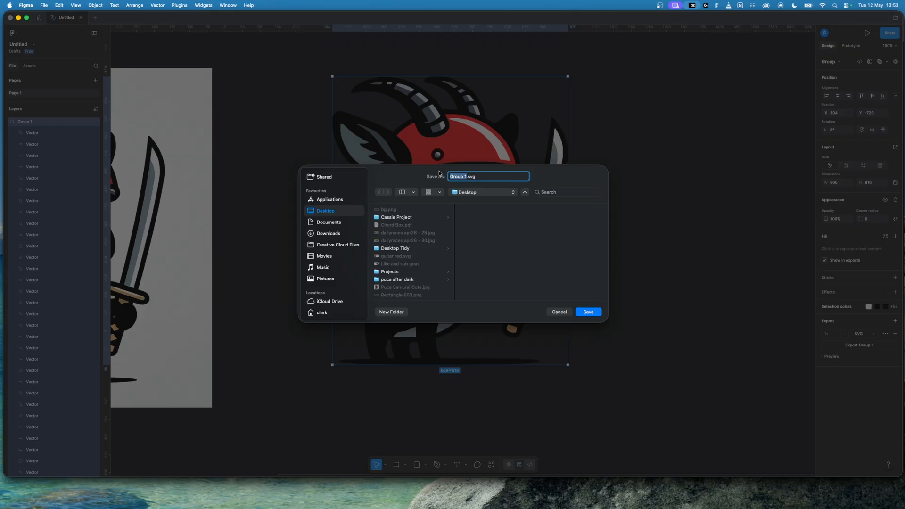
type("puca cut")
key("Return")
left_click(607, 362)
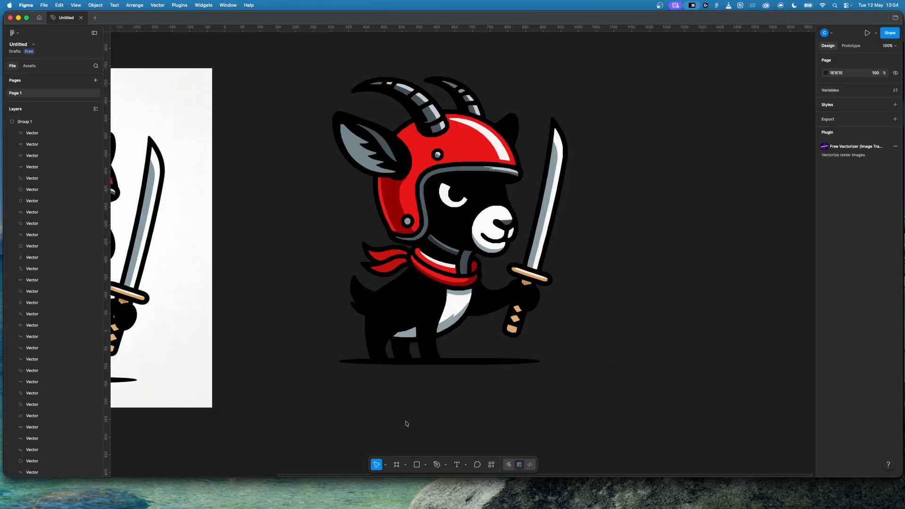
Step: Switch to Finder and check the file size of puca cute.svg in its file information
left_click(208, 493)
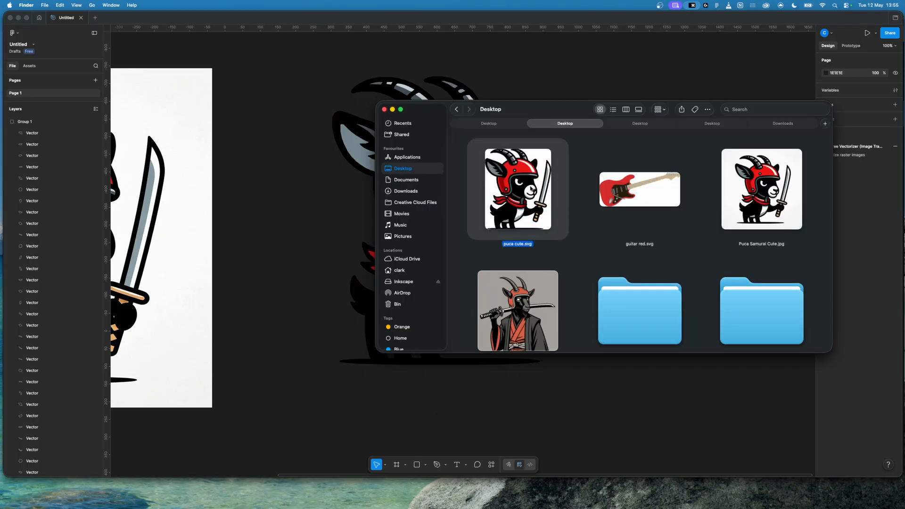
right_click(531, 186)
left_click(571, 224)
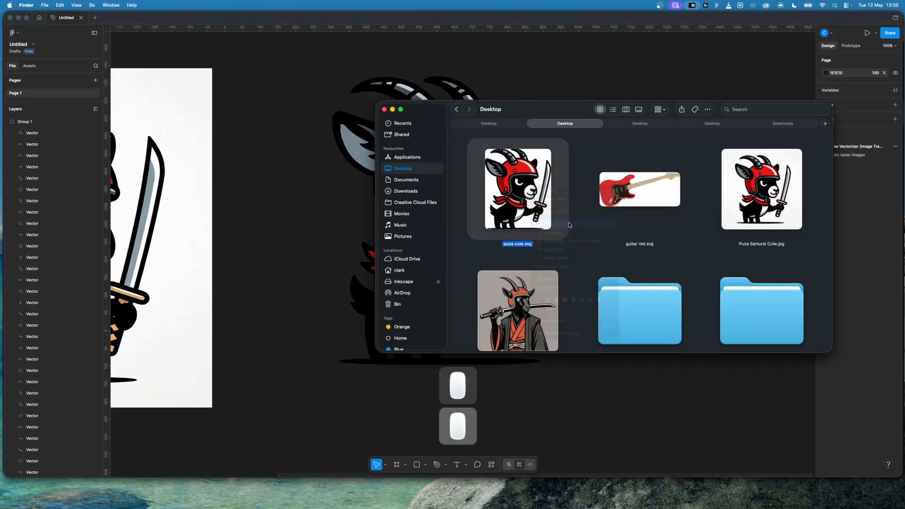
left_click_drag(97, 23, 528, 129)
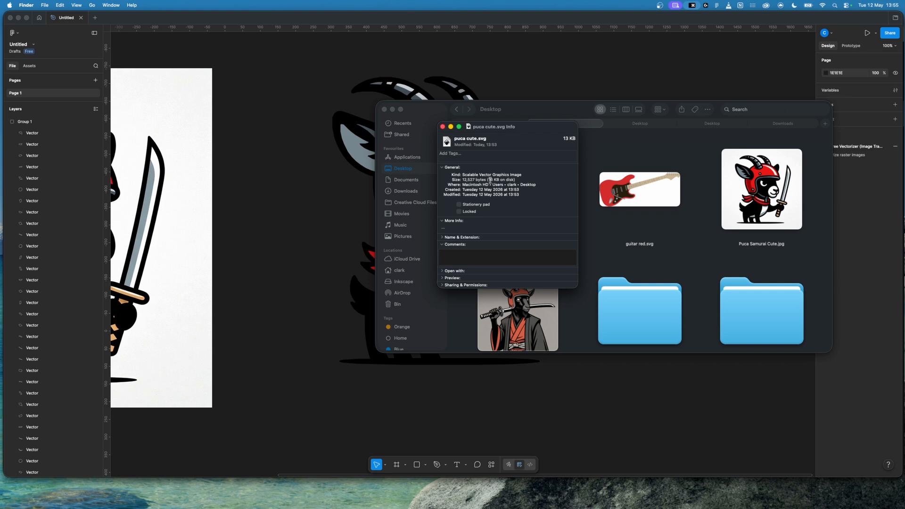
left_click(443, 128)
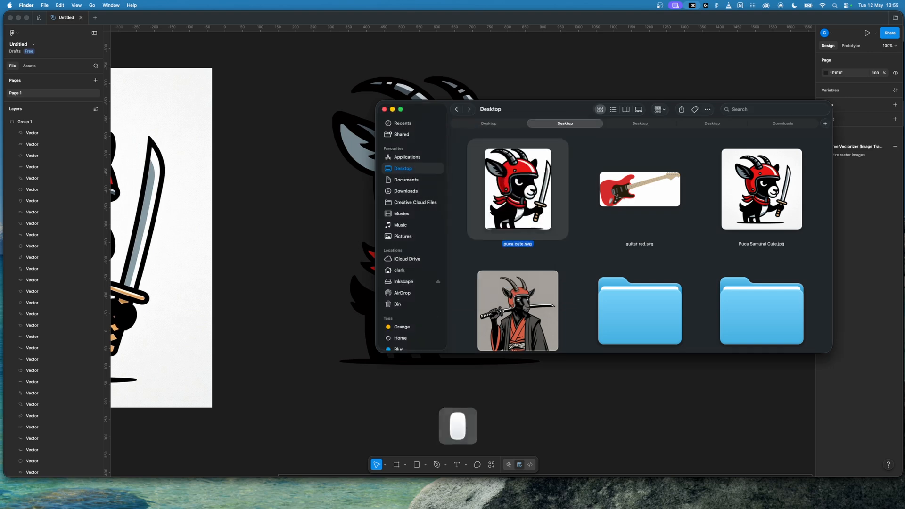
Step: Switch to Chrome and upload puca cute.svg from the Desktop as a decal on the Gran Turismo Decal Uploader page
key("super+Tab")
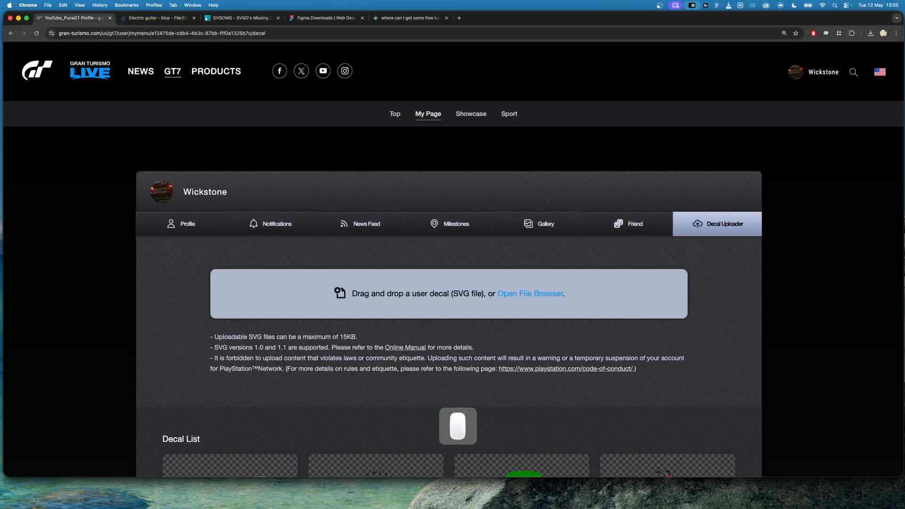
left_click(523, 294)
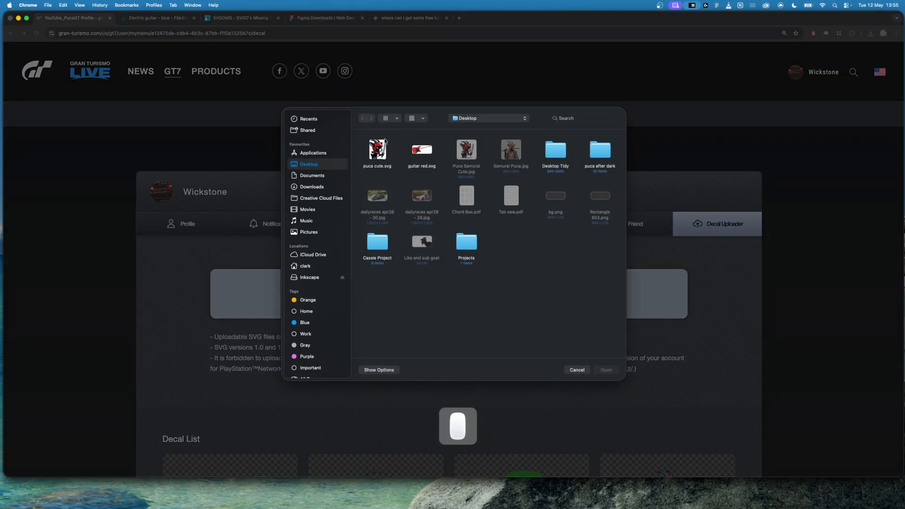
left_click(377, 150)
left_click(604, 369)
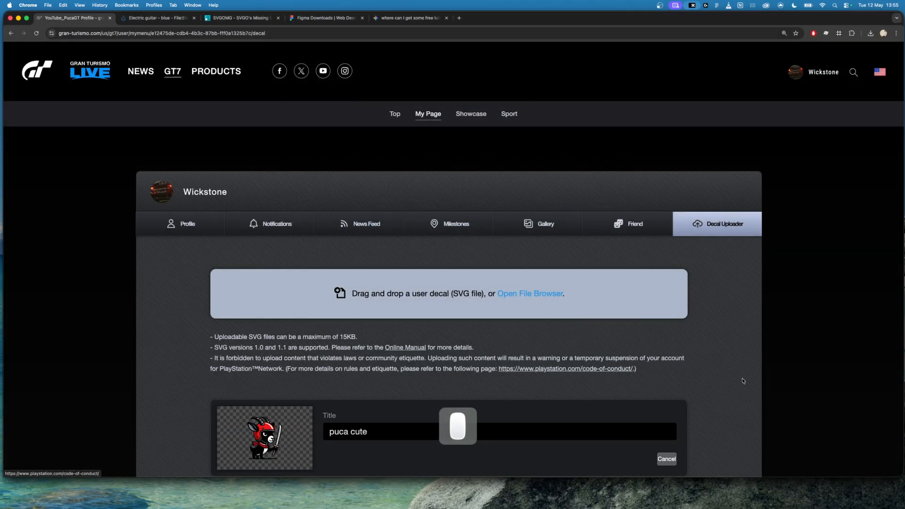
scroll(667, 366, "down", 5)
left_click(441, 311)
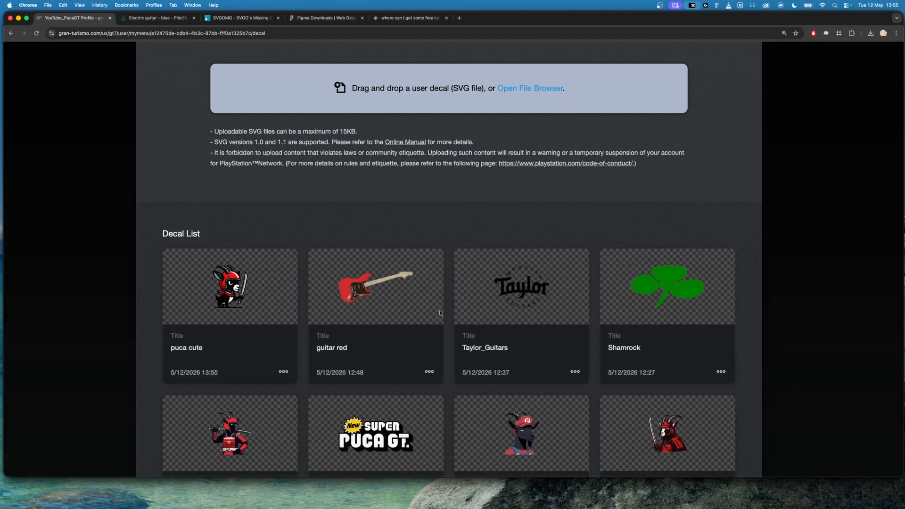
left_click(238, 19)
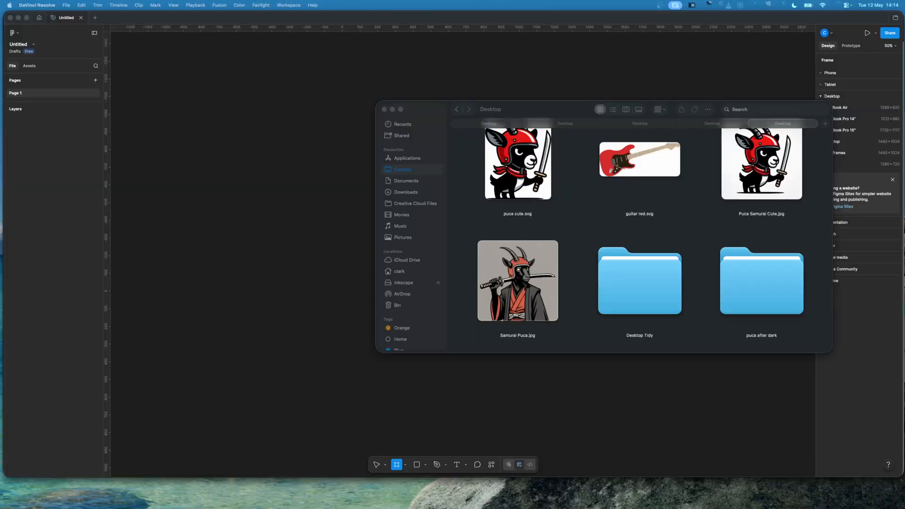
Step: Place Samurai Puca.jpg from the Desktop on the empty Figma page and minimise the Finder window
left_click(512, 281)
left_click_drag(512, 282, 346, 242)
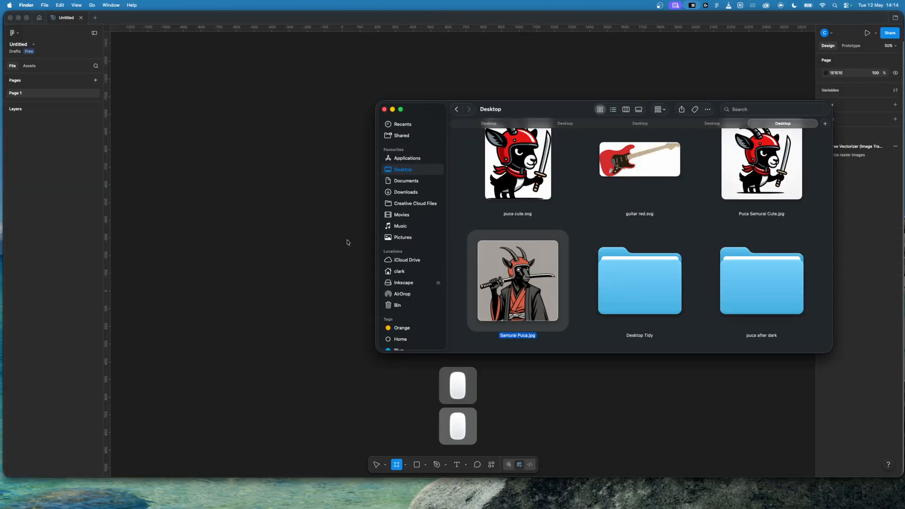
left_click(392, 109)
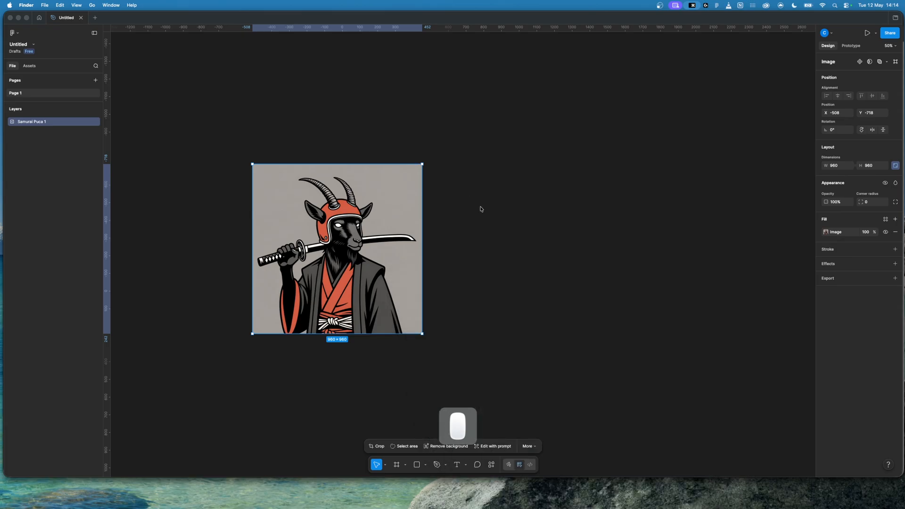
scroll(490, 218, "left", 3)
scroll(490, 219, "left", 2)
key("super+equal")
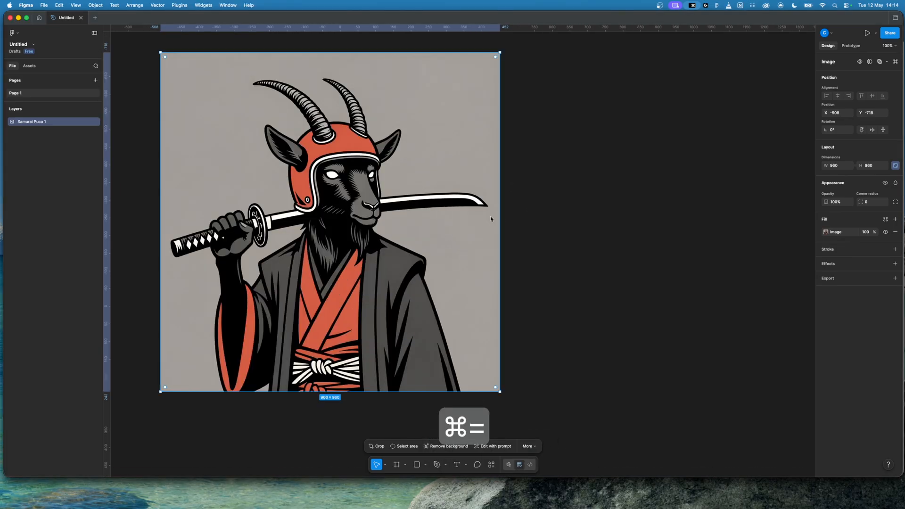
scroll(490, 218, "left", 2)
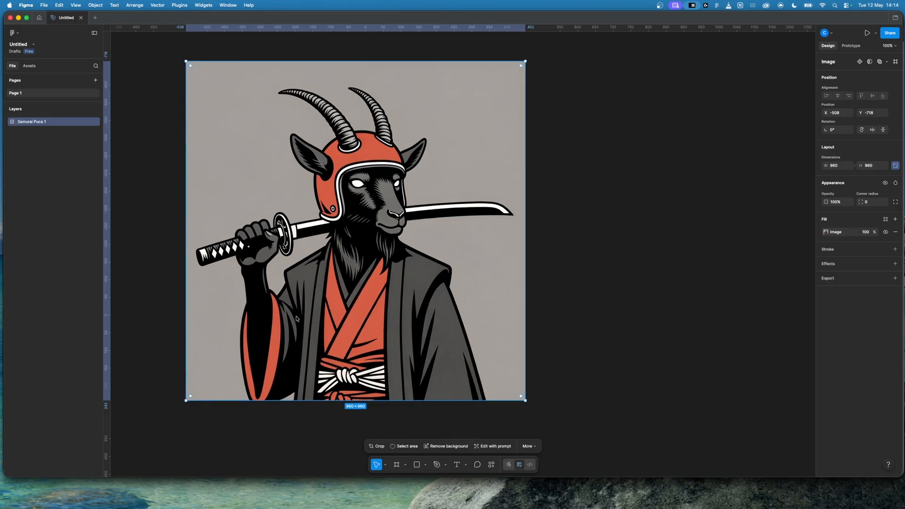
Step: Open the Free Vectorizer (Image Tracer) plugin for the placed samurai goat image and fetch the image into it
left_click(491, 465)
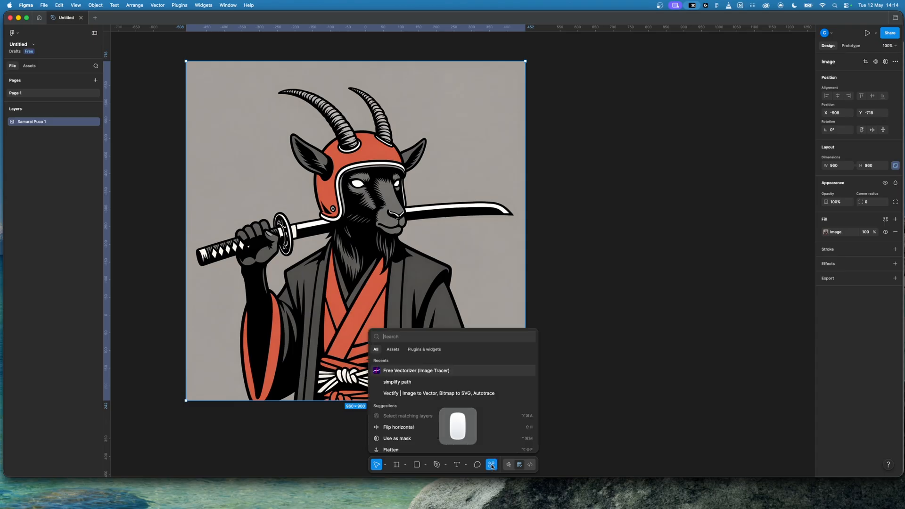
left_click(424, 371)
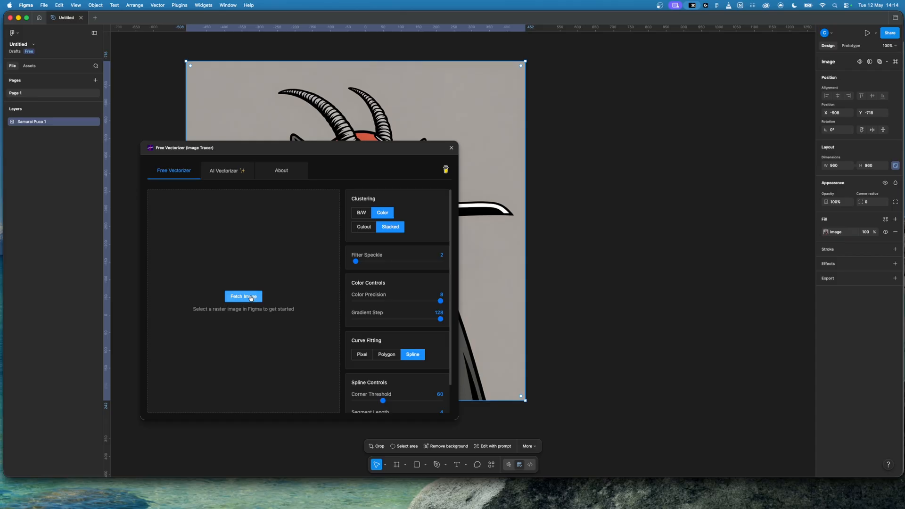
left_click(248, 297)
Step: Trace the image with Polygon curve fitting, reduced color precision and gradient step, and an adjusted speckle filter, and close the plugin
left_click(388, 355)
left_click_drag(441, 301, 404, 302)
mouse_move(441, 319)
left_mouse_down()
mouse_move(382, 320)
mouse_move(413, 319)
left_mouse_up()
left_click_drag(378, 262, 360, 262)
left_click(165, 407)
left_click(451, 148)
Step: Move the traced svg frame beside the original image, to X 546, Y -718
scroll(462, 283, "up", 3)
left_click_drag(368, 308, 583, 107)
scroll(583, 141, "right", 6)
Step: Delete the grey background vector from the traced svg frame
scroll(58, 303, "down", 15)
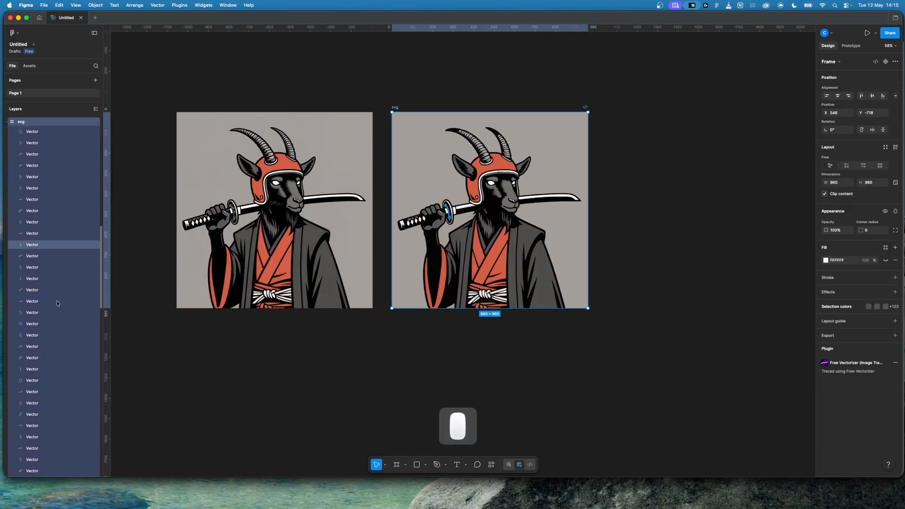
left_click(46, 443)
key("BackSpace")
Step: Subtract the background gap vector from the black goat silhouette in the svg frame
left_click(47, 428)
left_click(46, 350, "super")
left_click(889, 62)
left_click(889, 62)
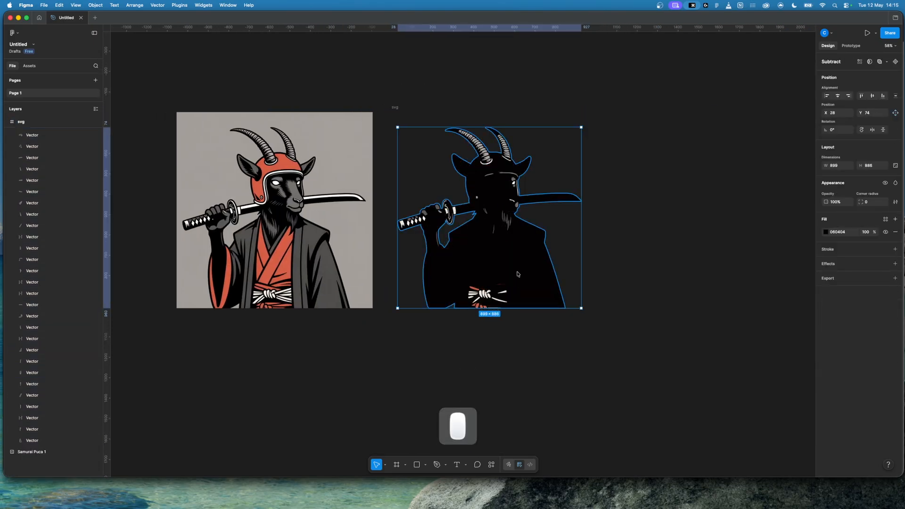
Step: Group the subtracted silhouette, cut and paste it within the svg frame, and send it behind the coloured vectors
key("super+g")
key("super+x")
key("super+v")
key("alt+super+[")
left_click(568, 325)
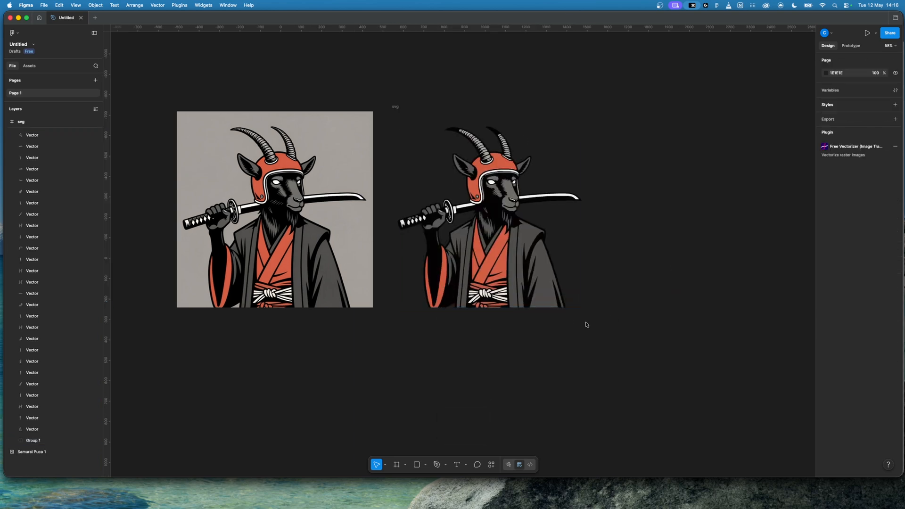
Step: Duplicate the cleaned svg frame and place the copy to the right of the original frame
left_click(395, 107)
left_click_drag(395, 107, 606, 110)
key("super+=")
scroll(479, 79, "right", 5)
Step: Group all vectors of the duplicated goat, move the group out of its frame onto the page and position it at X 1538, Y -700
left_click_drag(431, 56, 660, 283)
key("super+g")
key("super+x")
key("super+v")
left_click_drag(575, 230, 582, 243)
scroll(686, 253, "right", 2)
scroll(686, 254, "right", 1)
Step: Export the samurai goat group as an SVG file named "puca1" to the Desktop
left_click(895, 310)
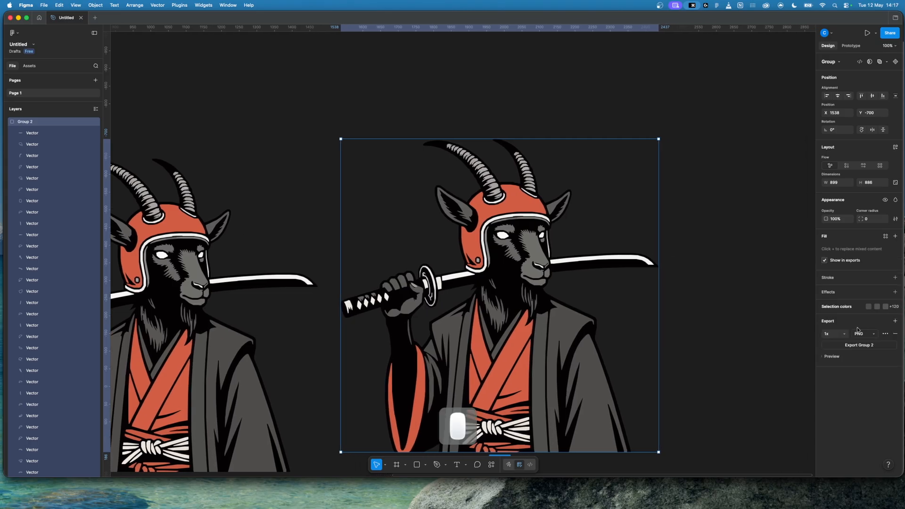
left_click(872, 337)
left_click(867, 356)
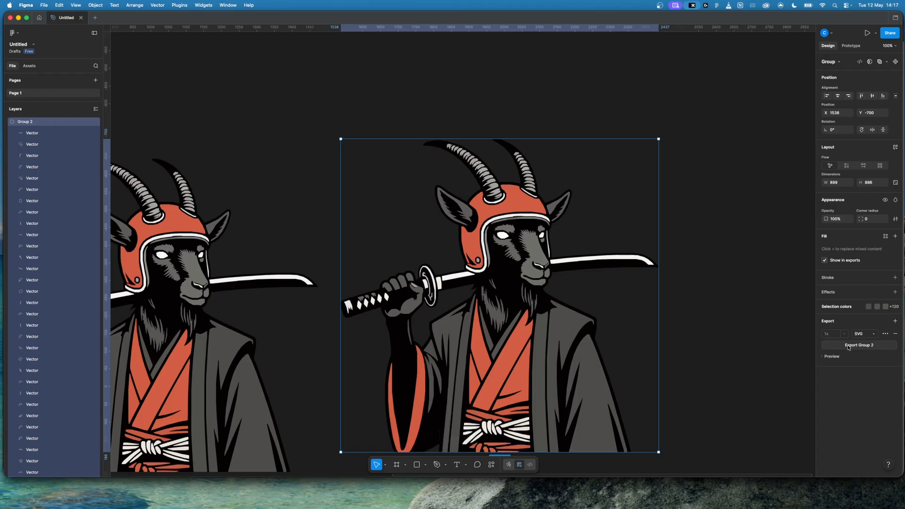
left_click(849, 346)
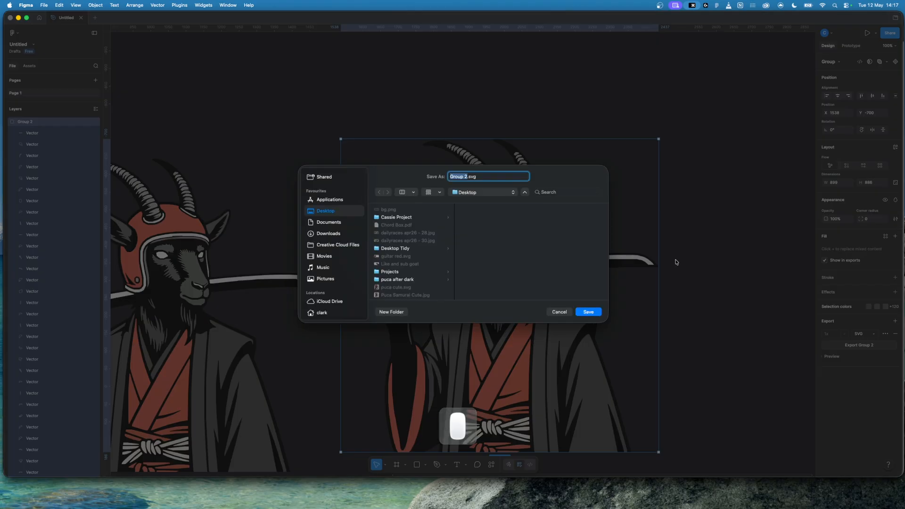
type("puca")
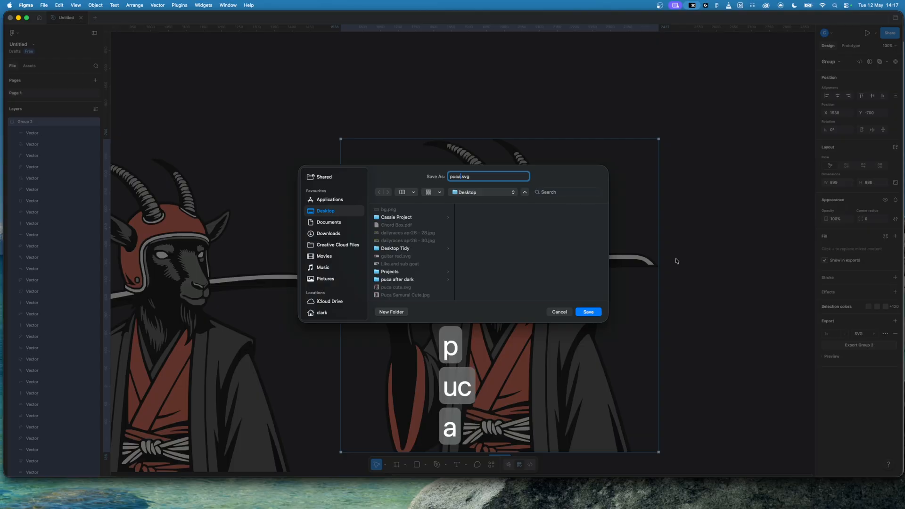
type("1")
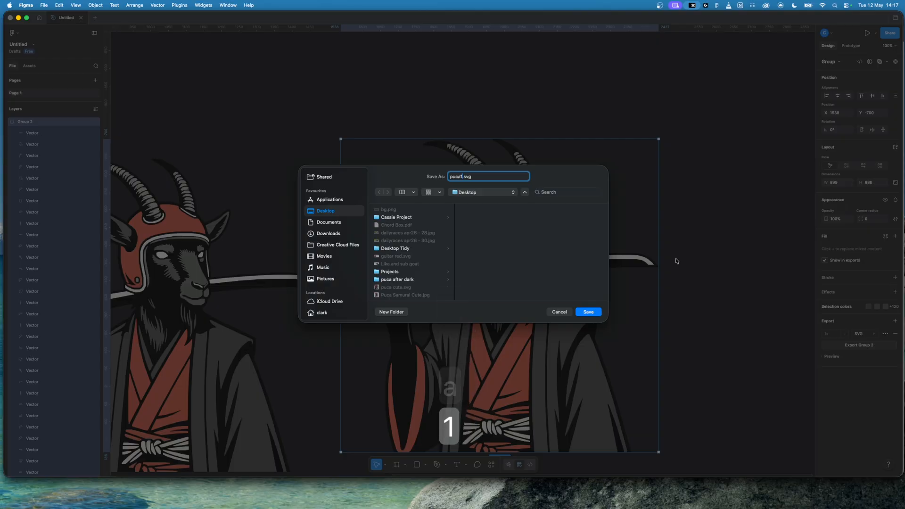
key("Return")
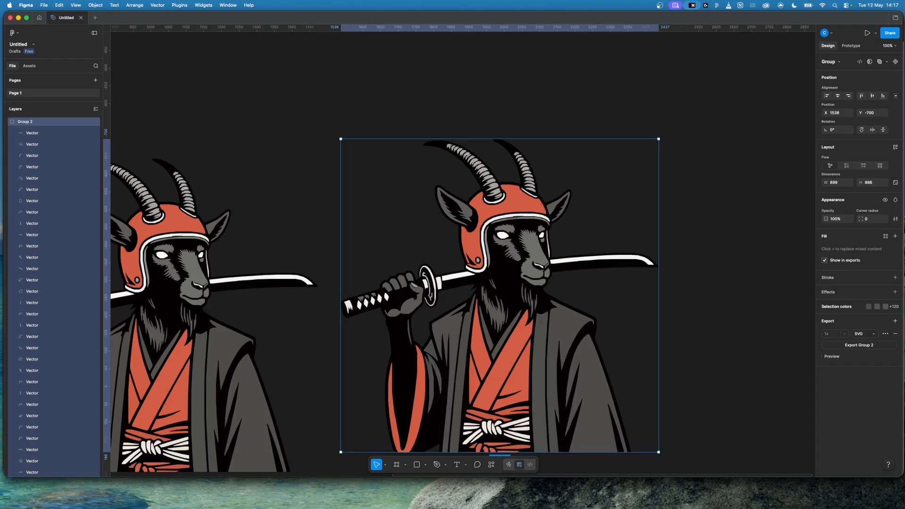
Step: Switch to SVGOMG in Chrome and open puca1.svg from the Desktop
key("super+Tab")
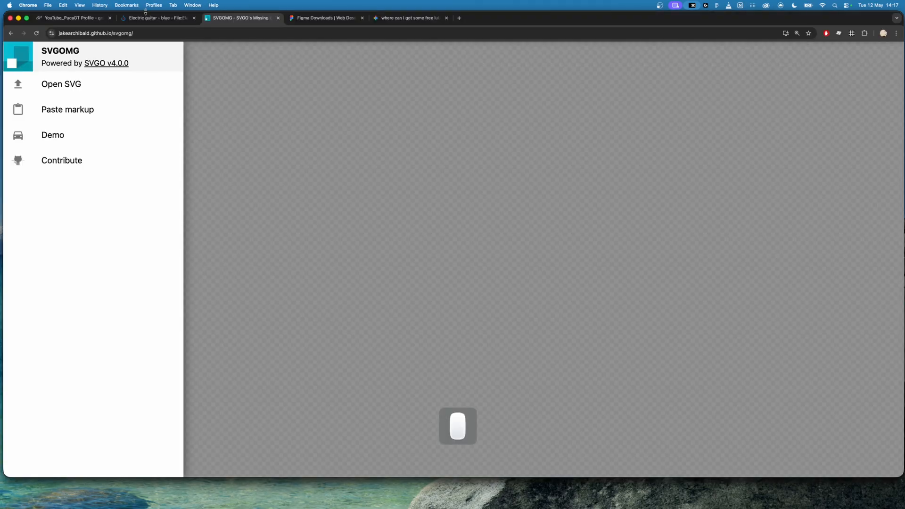
left_click(56, 84)
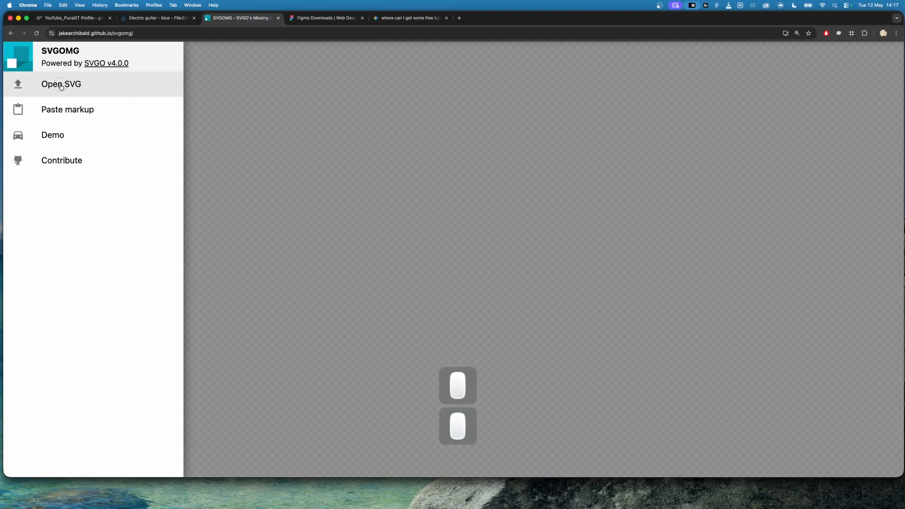
left_click(373, 159)
left_click(605, 370)
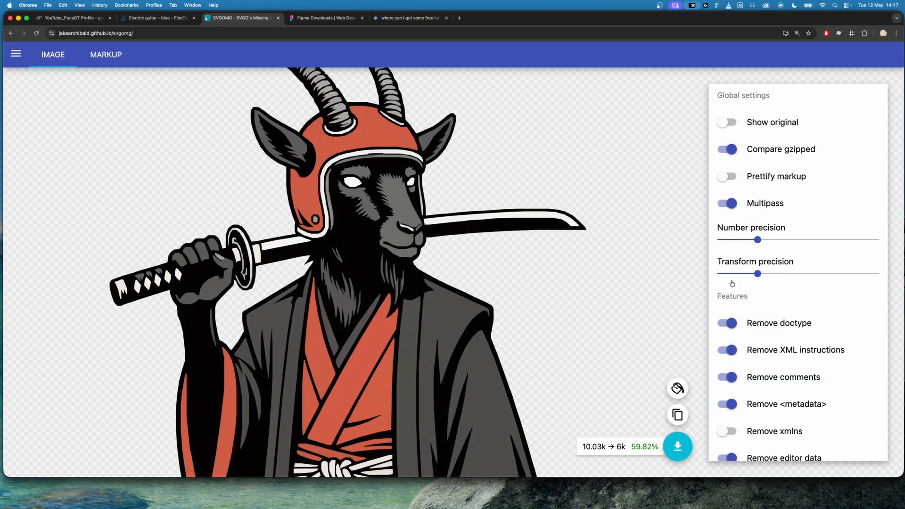
Step: Set both the number precision and the transform precision to their minimum and inspect the goat preview
left_click(741, 241)
left_click_drag(732, 240, 717, 240)
left_click_drag(753, 277, 717, 276)
scroll(523, 239, "up", 5)
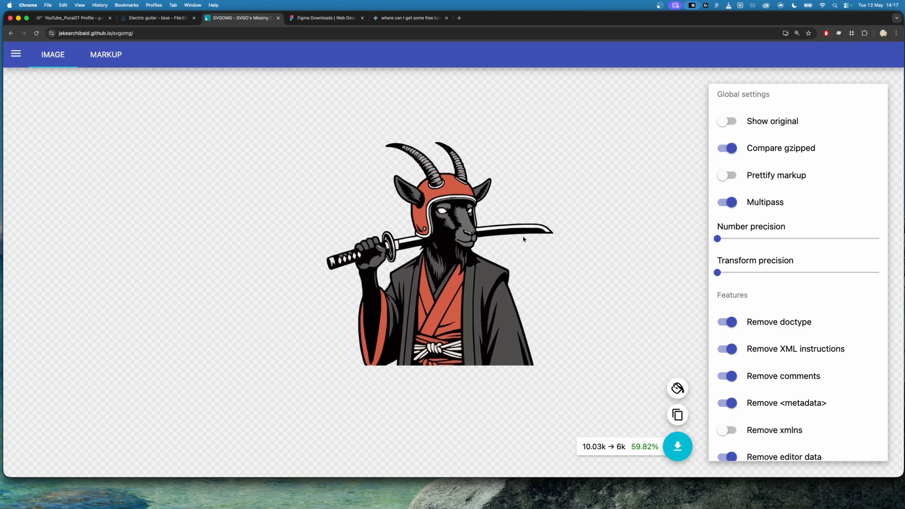
scroll(523, 239, "up", 1)
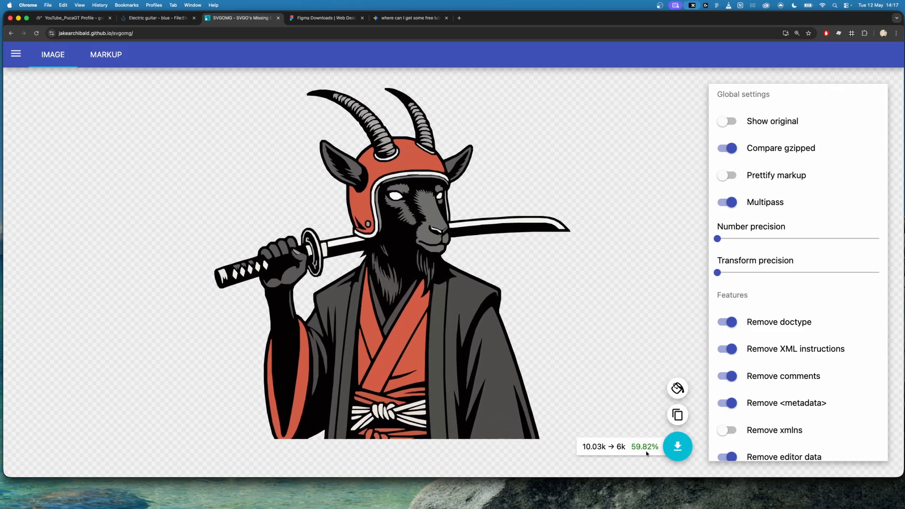
Step: Download the optimized puca1.svg, show it in Finder and check its exact file size in the file information
left_click(677, 447)
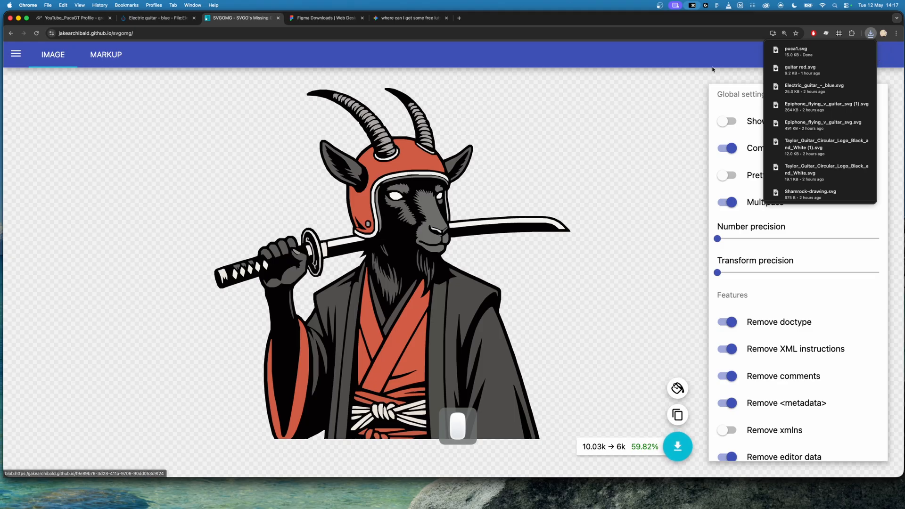
left_click(854, 54)
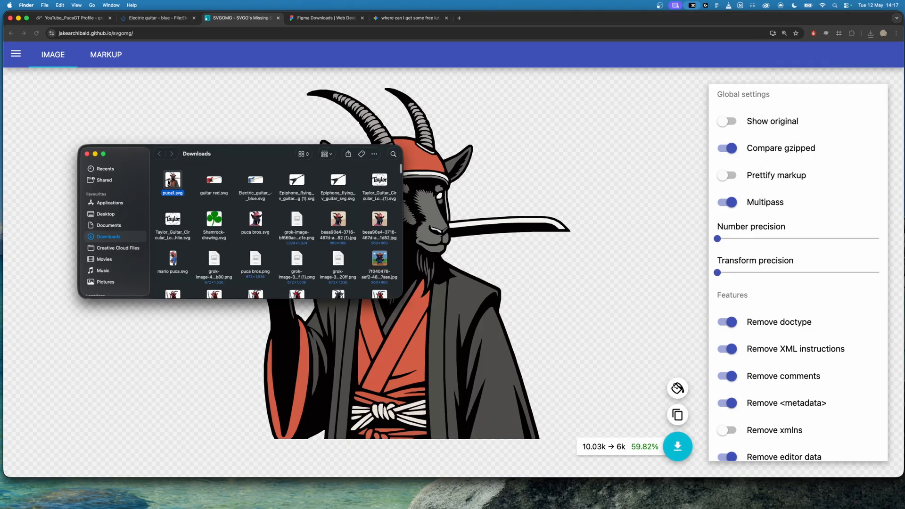
left_click(175, 181)
right_click(175, 182)
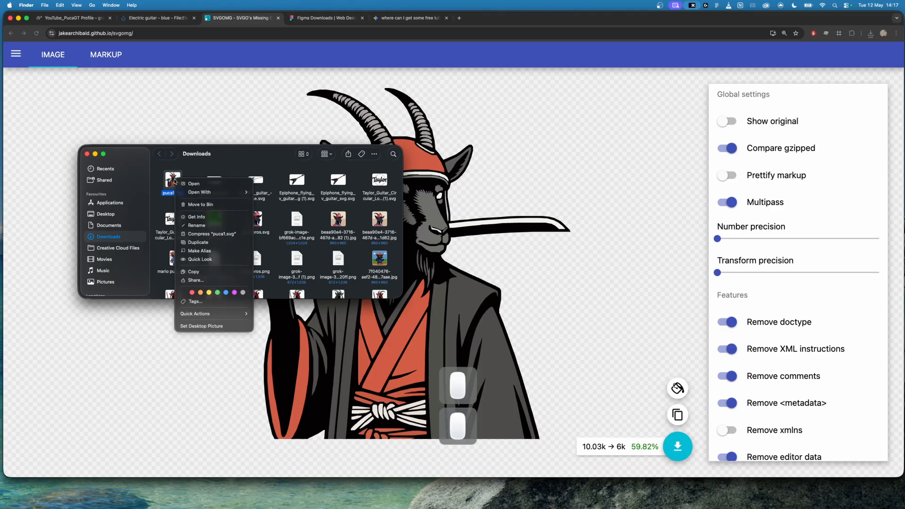
left_click(215, 217)
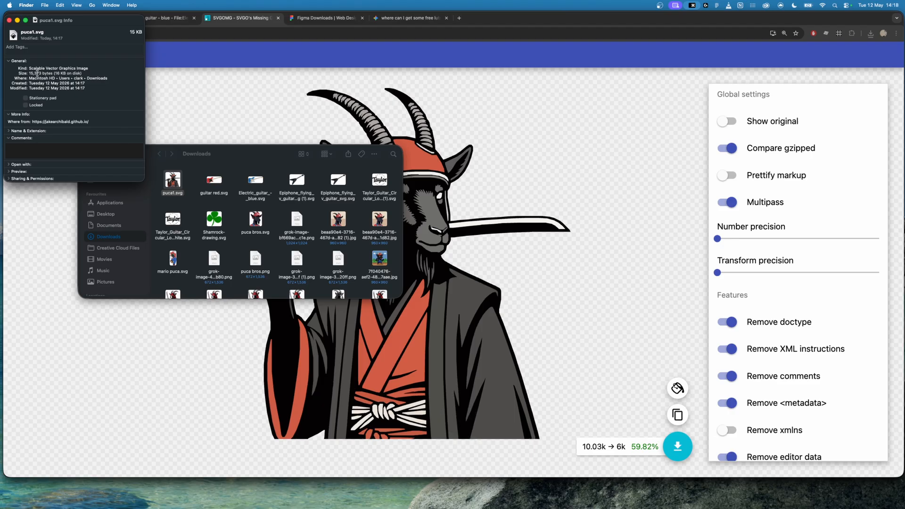
left_click(10, 21)
Step: Try to upload the optimized puca1.svg from Downloads as a decal on the Gran Turismo Decal Uploader page
left_click(60, 19)
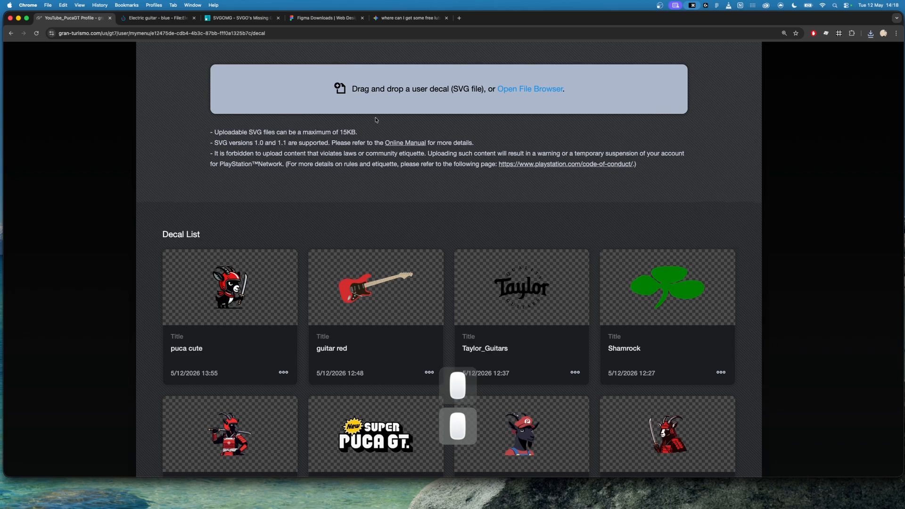
scroll(376, 119, "up", 5)
left_click(525, 295)
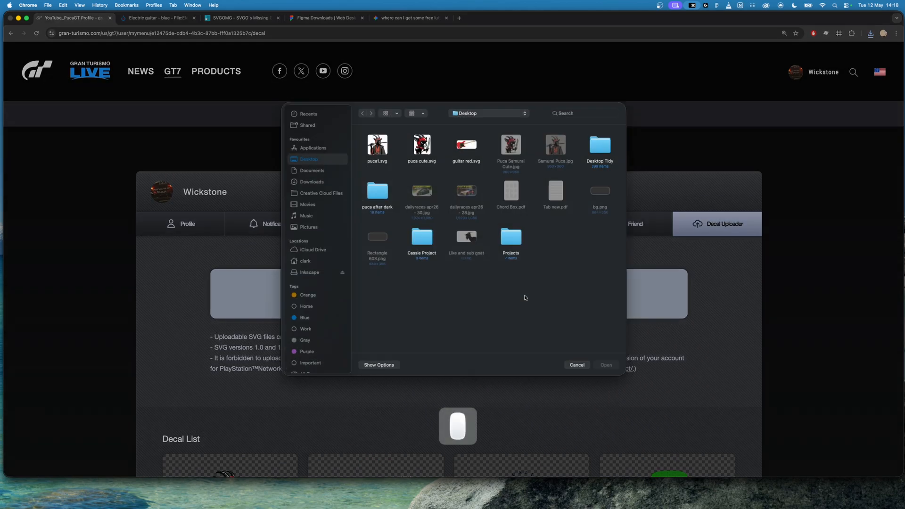
left_click(311, 186)
left_click(378, 149)
left_click(606, 370)
scroll(629, 452, "down", 3)
left_click(457, 406)
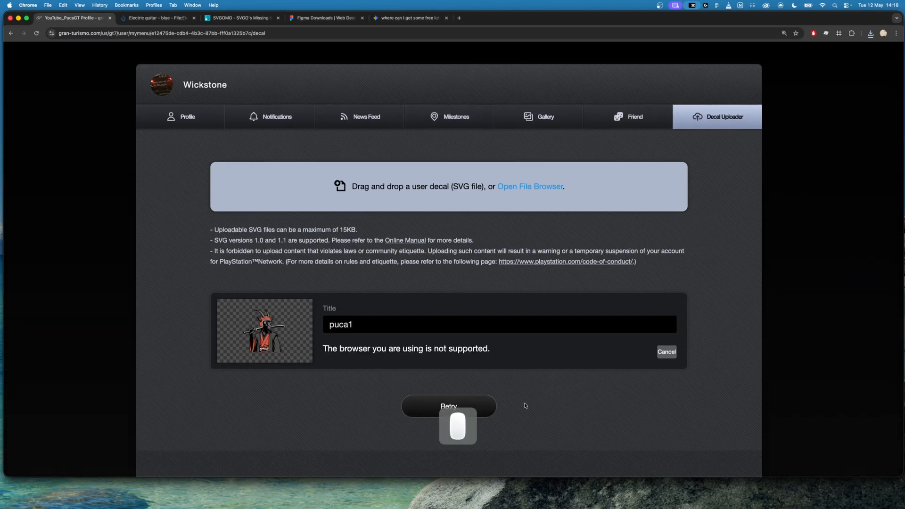
left_click_drag(323, 350, 499, 353)
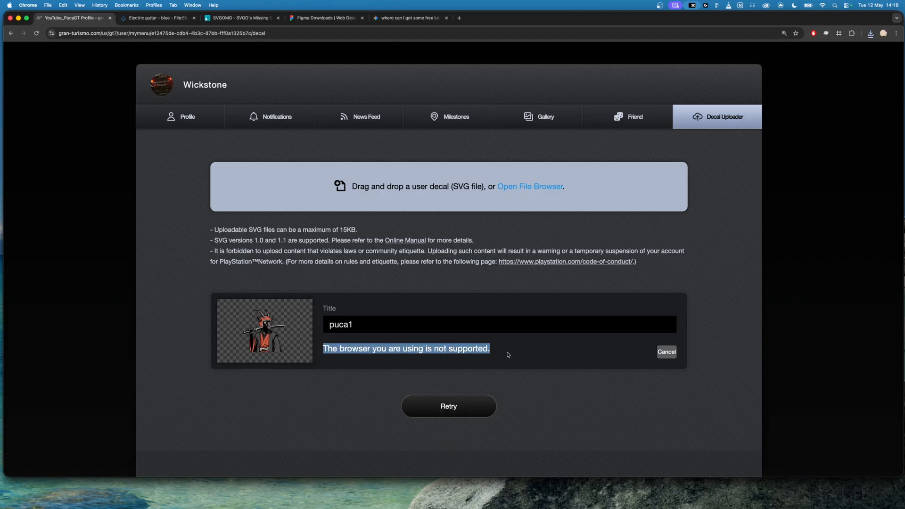
left_click(508, 354)
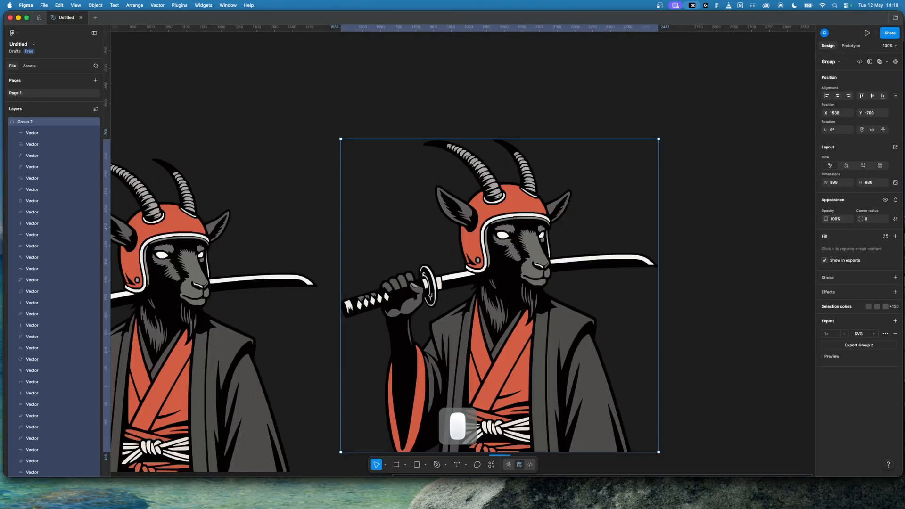
left_click(740, 228)
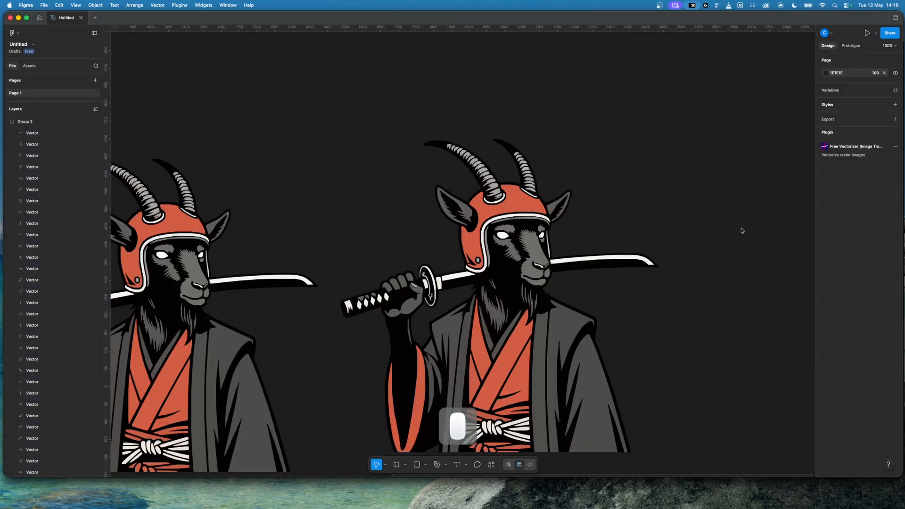
Step: Try to reshape the front edge of the goat helmet's red fill by moving and deleting its anchor points
left_click(488, 214)
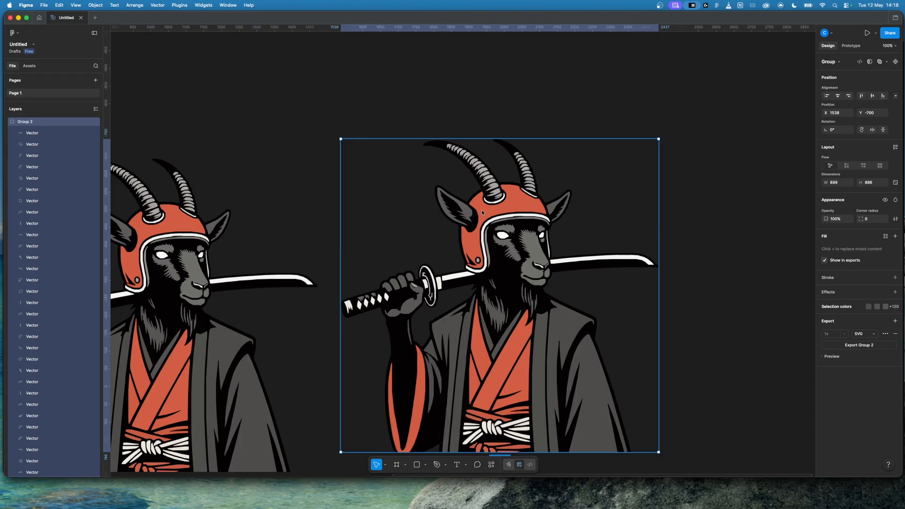
left_click(483, 213)
double_click(483, 213)
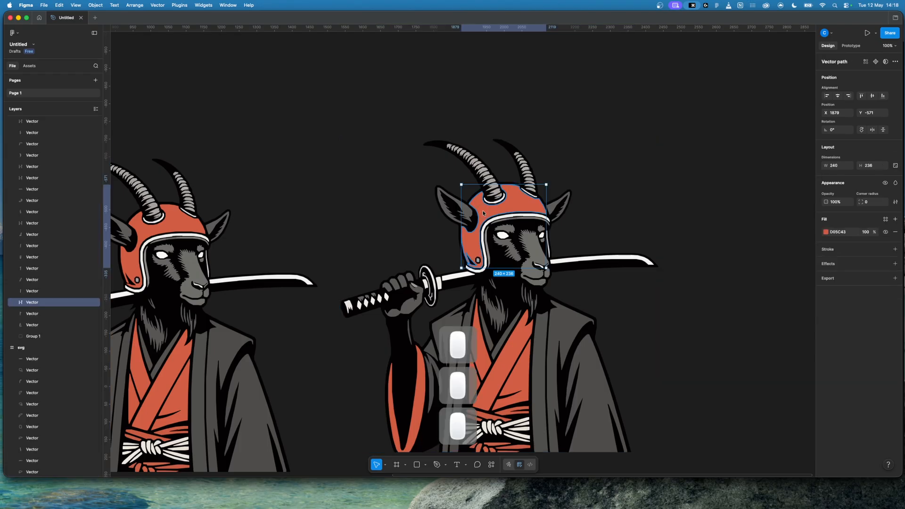
key("Return")
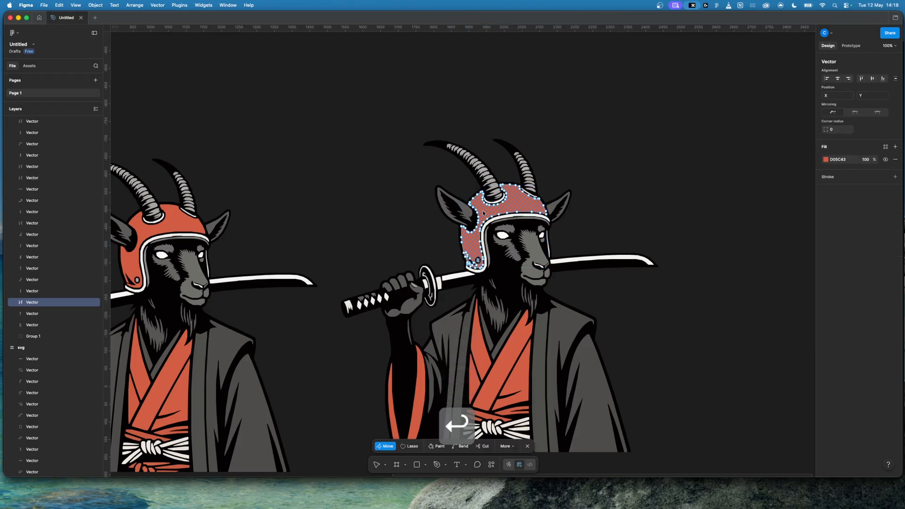
key("super+equal")
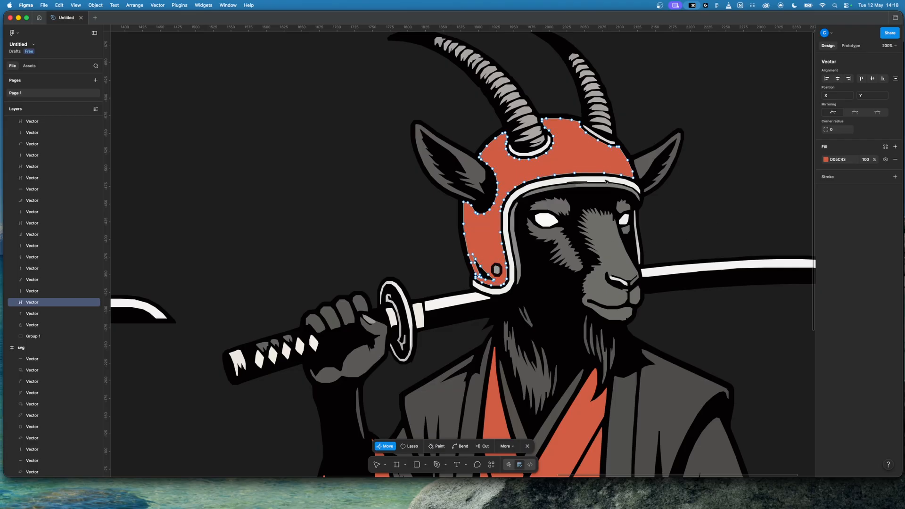
left_click_drag(605, 175, 545, 169)
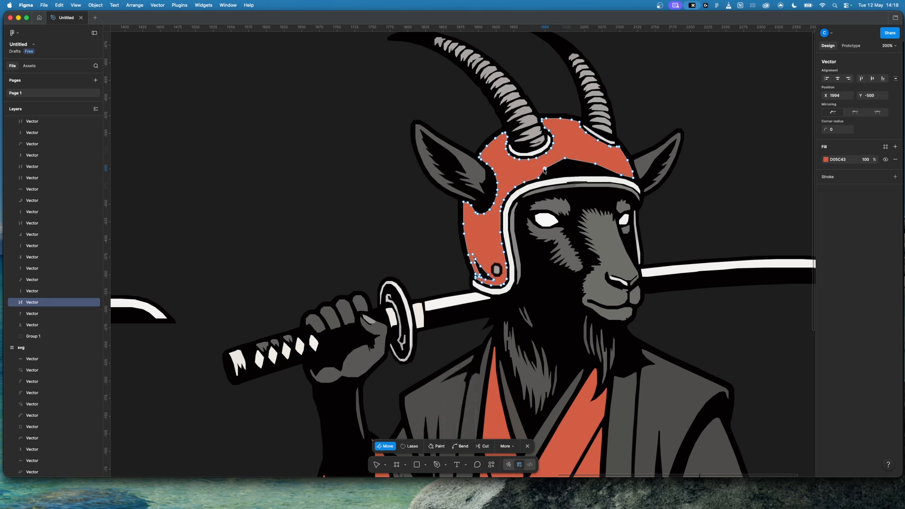
left_click_drag(544, 169, 566, 182)
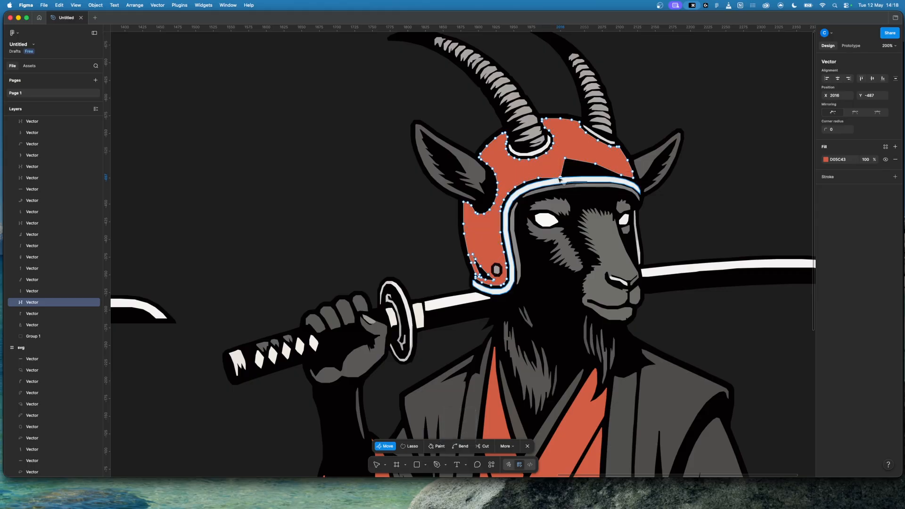
key("shift+BackSpace")
key("shift+BackSpace")
key("shift+BackSpace")
key("shift+BackSpace")
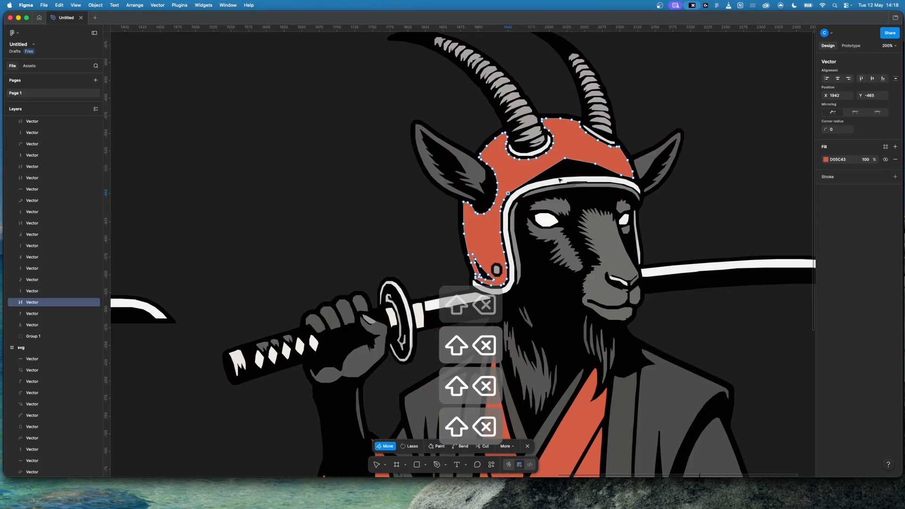
Step: Undo the anchor point changes on the helmet's red fill and leave vector editing
key("super+z")
key("super+z")
key("super+z")
key("super+z")
key("super+z")
key("super+z")
key("super+z")
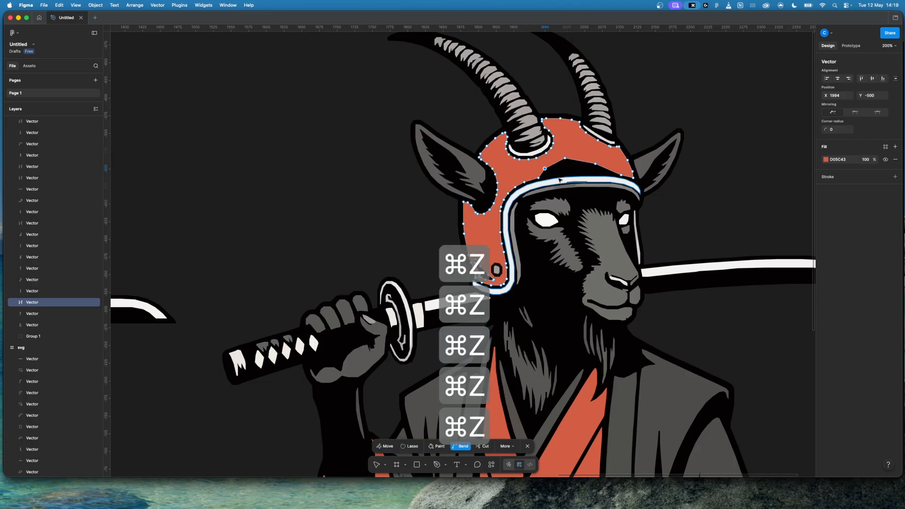
key("Escape")
key("Escape")
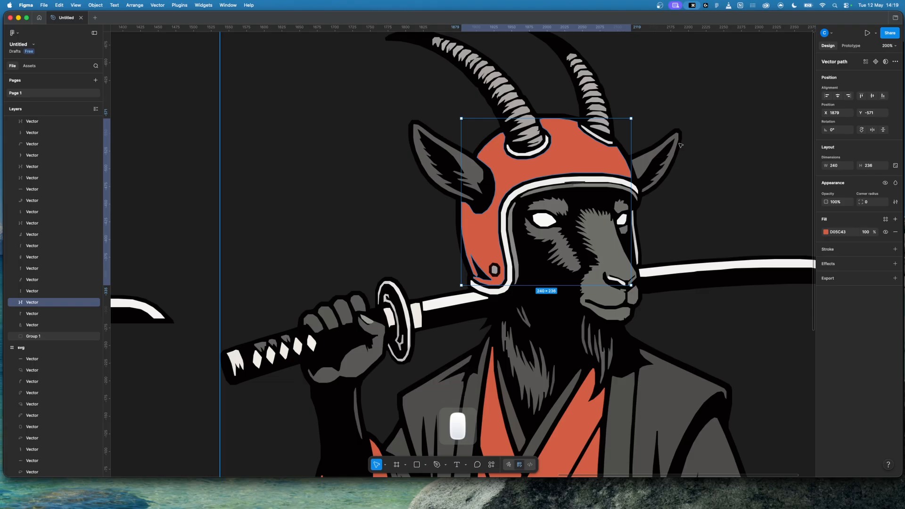
Step: Examine the helmet shape's anchor points and the goat, sword and robe for small details that could be removed
double_click(554, 164)
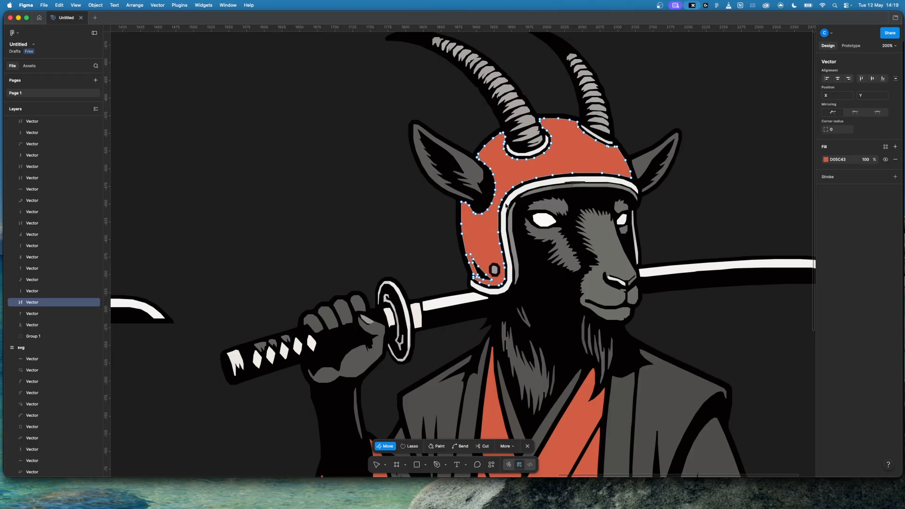
left_click(750, 219)
left_click(749, 219)
left_click(749, 219)
left_click(749, 219)
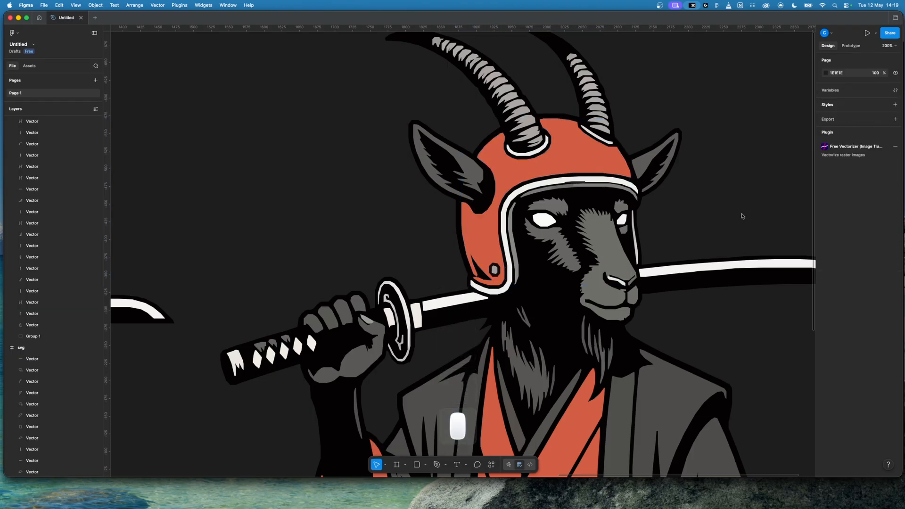
scroll(328, 269, "down", 5)
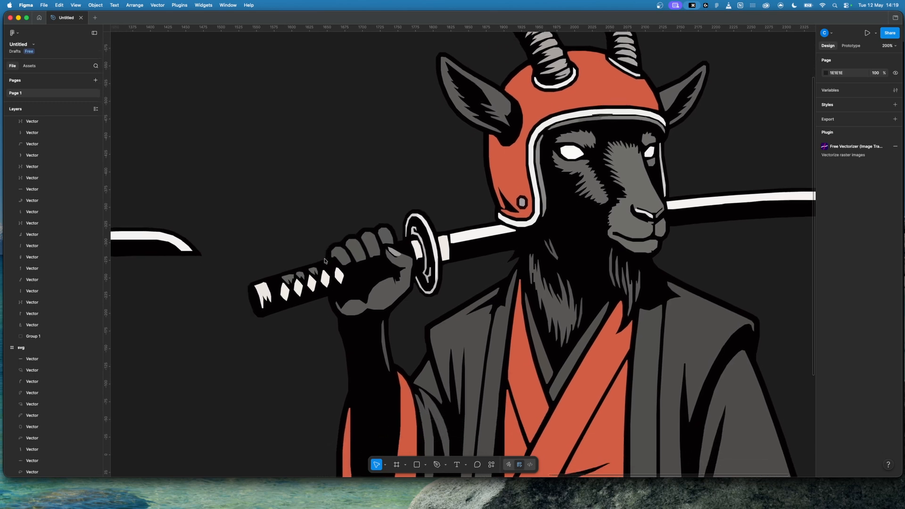
scroll(325, 261, "down", 1)
scroll(325, 261, "right", 2)
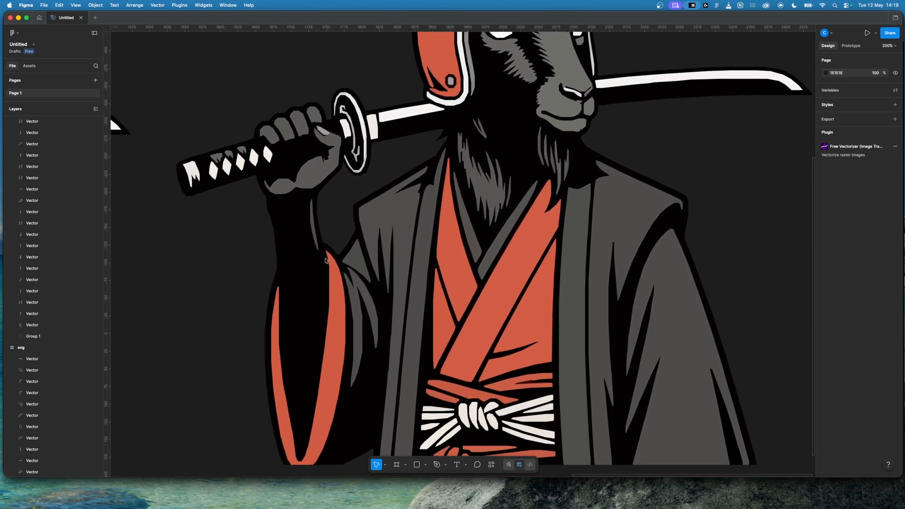
scroll(325, 260, "up", 3)
scroll(325, 261, "left", 3)
scroll(325, 260, "down", 2)
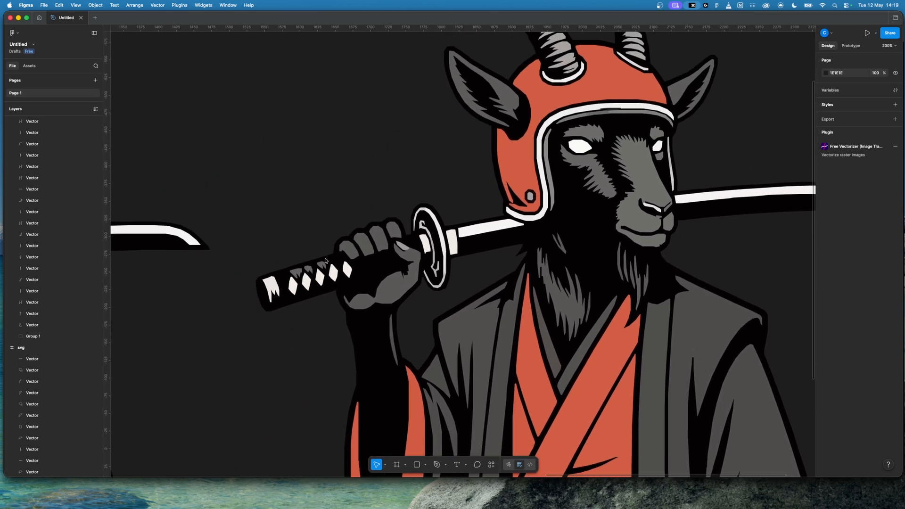
scroll(349, 198, "down", 2)
scroll(350, 197, "left", 2)
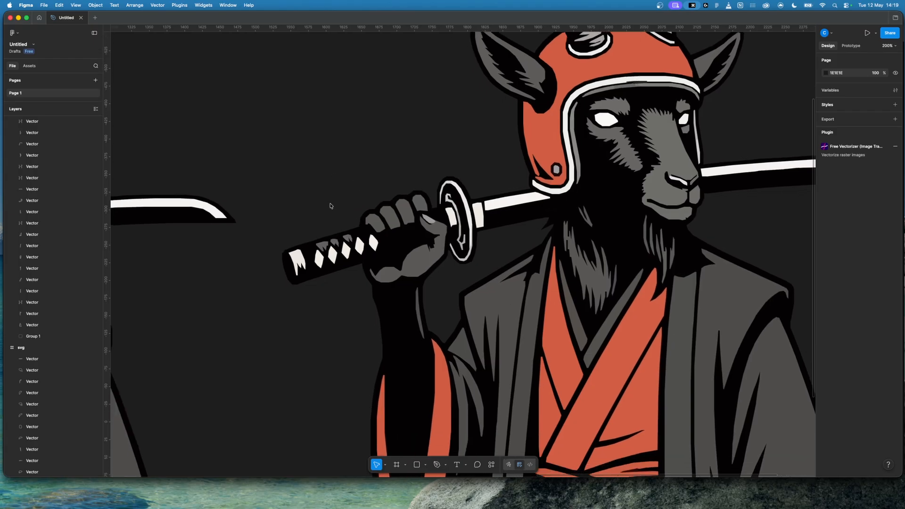
Step: Ungroup the goat artwork and delete the small grey shapes above the white diamonds on the sword handle
left_click(349, 240)
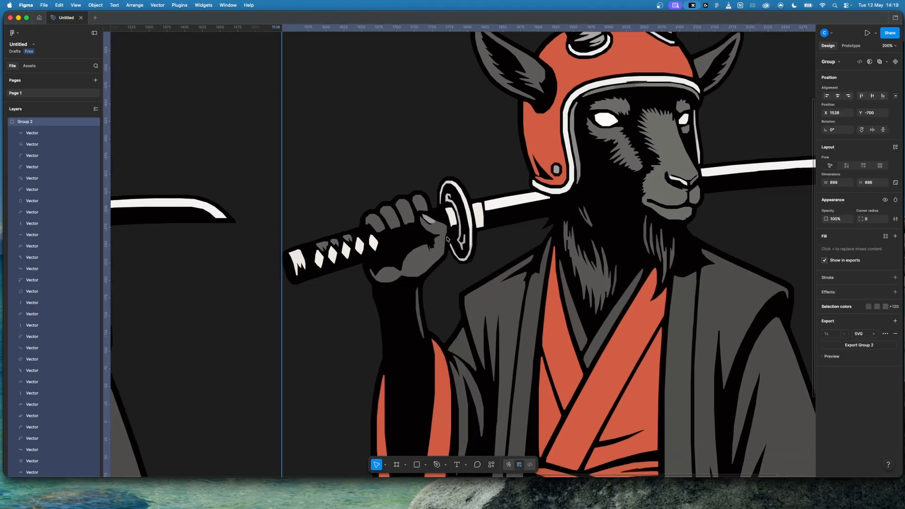
key("super+shift+g")
left_click(383, 181)
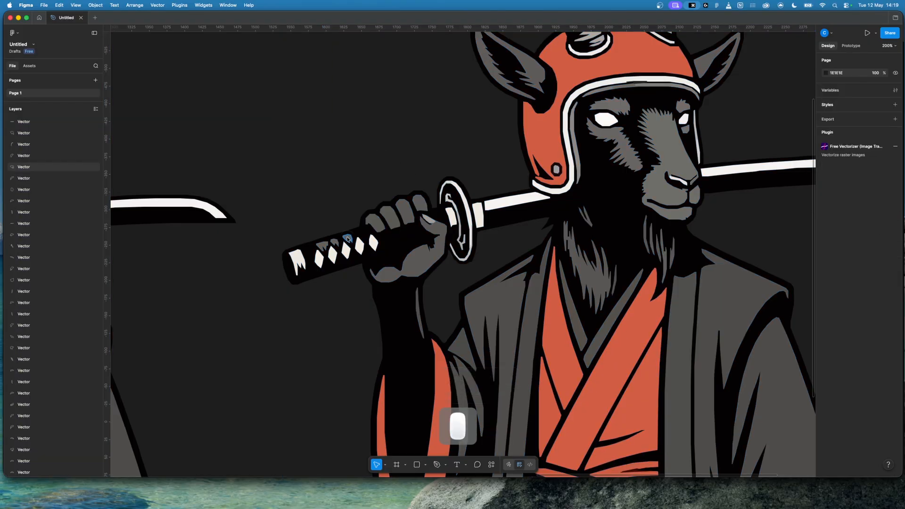
left_click(347, 239)
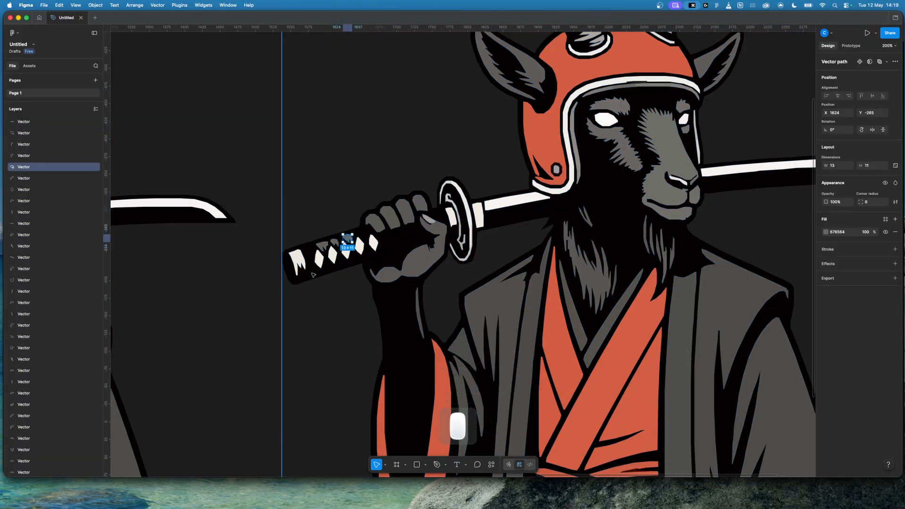
key("BackSpace")
left_click(331, 244)
key("BackSpace")
left_click(325, 247)
key("BackSpace")
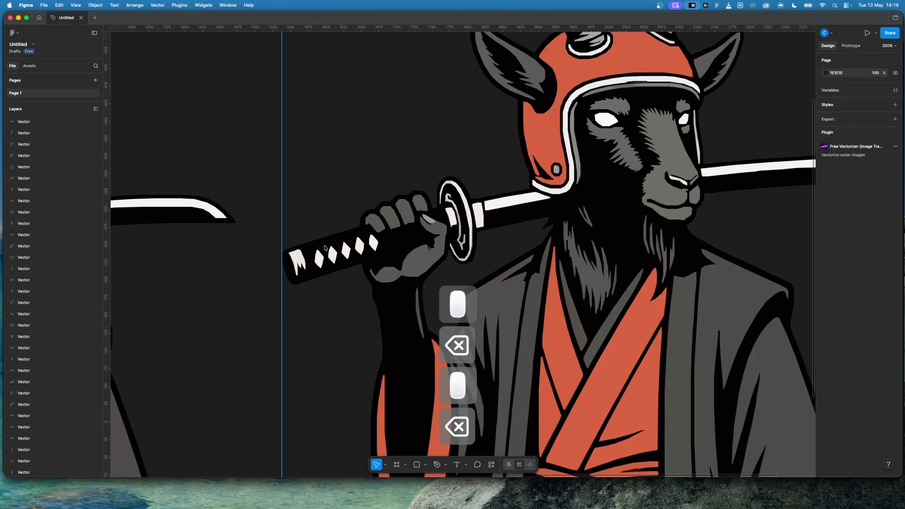
Step: Check the anchor points of the large grey fur shape on the goat's neck and delete the neck fur shapes
left_click(597, 284)
double_click(596, 284)
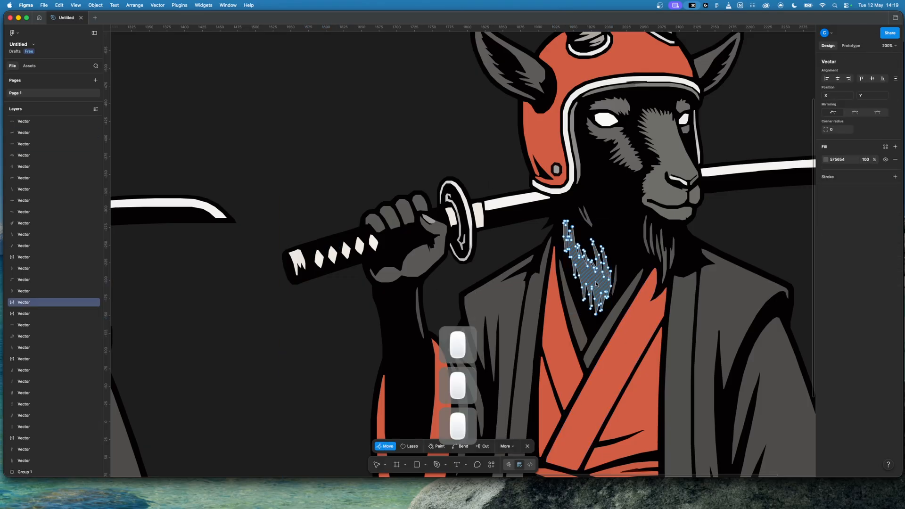
left_click(777, 241)
double_click(777, 241)
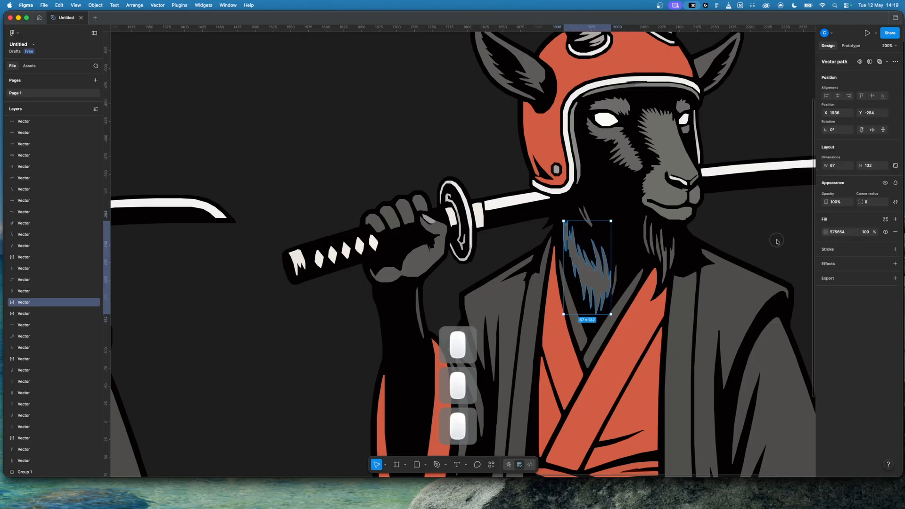
left_click(596, 278)
key("BackSpace")
left_click(600, 289)
key("BackSpace")
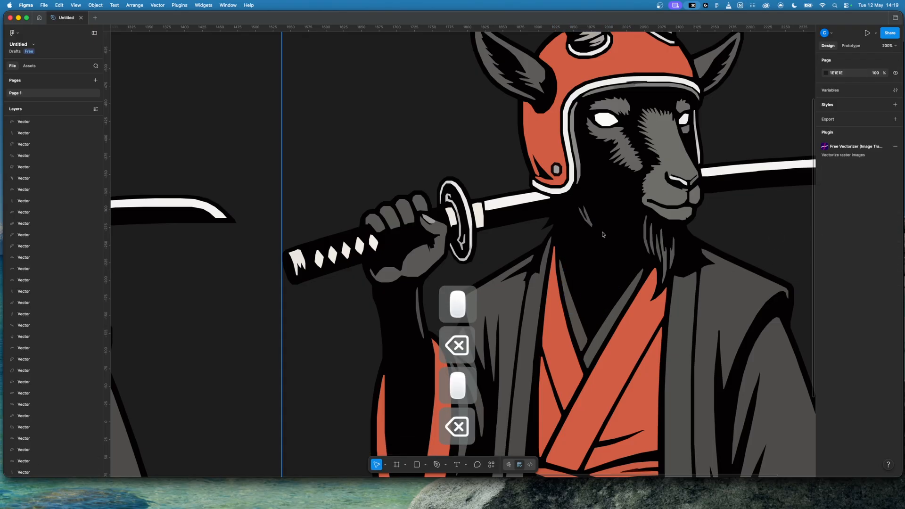
left_click(592, 227)
key("BackSpace")
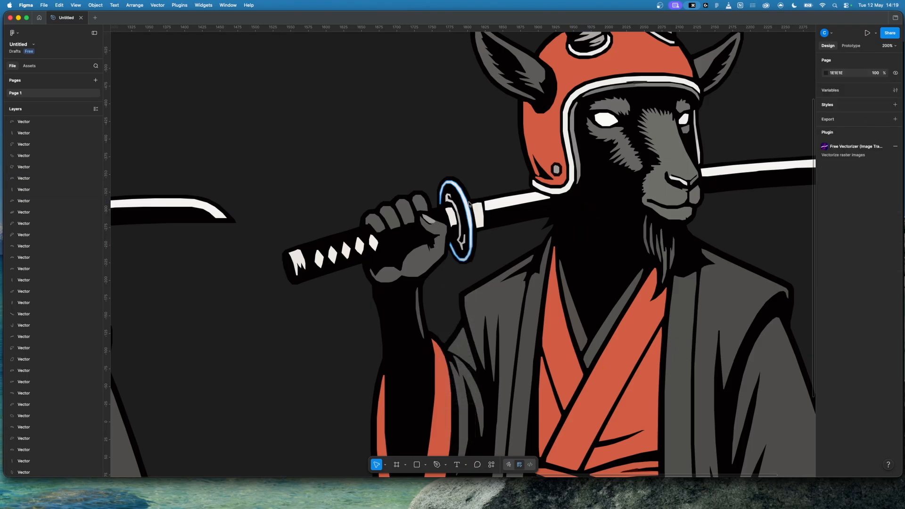
Step: Delete the small stray shape fragments around the sword guard
key("super+equal")
left_click(458, 163)
left_click_drag(459, 163, 470, 173)
key("BackSpace")
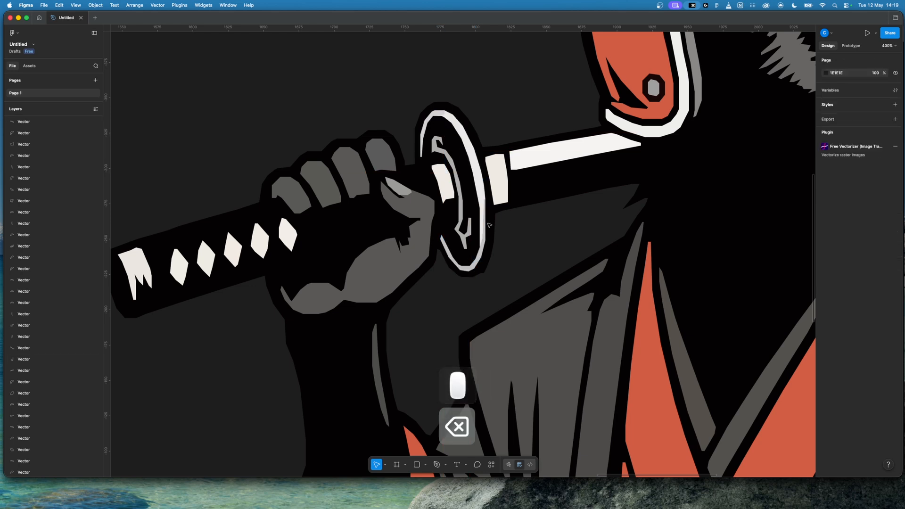
left_click_drag(482, 251, 528, 253)
key("BackSpace")
Step: Delete the dark sliver and the overlapping grey shading strips beneath the helmet's white front trim
scroll(529, 254, "up", 5)
scroll(528, 254, "right", 4)
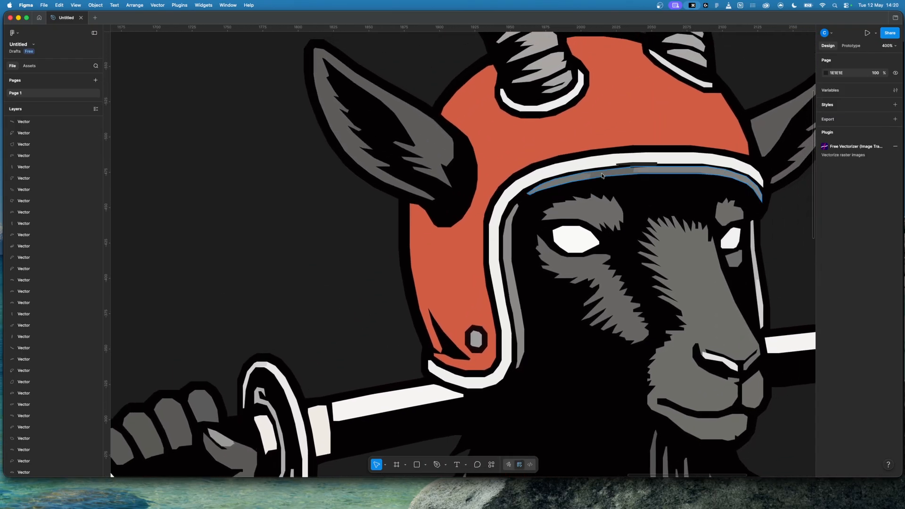
left_click(630, 166)
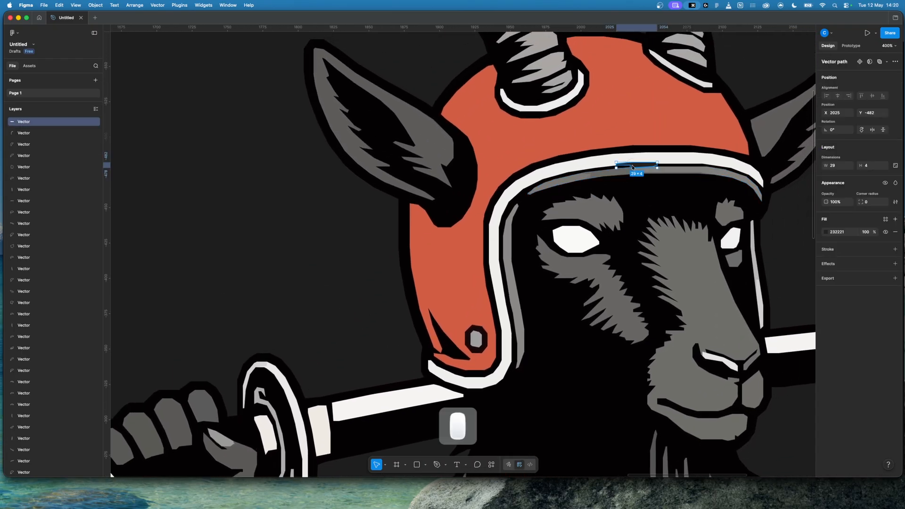
key("BackSpace")
left_click_drag(662, 170, 667, 194)
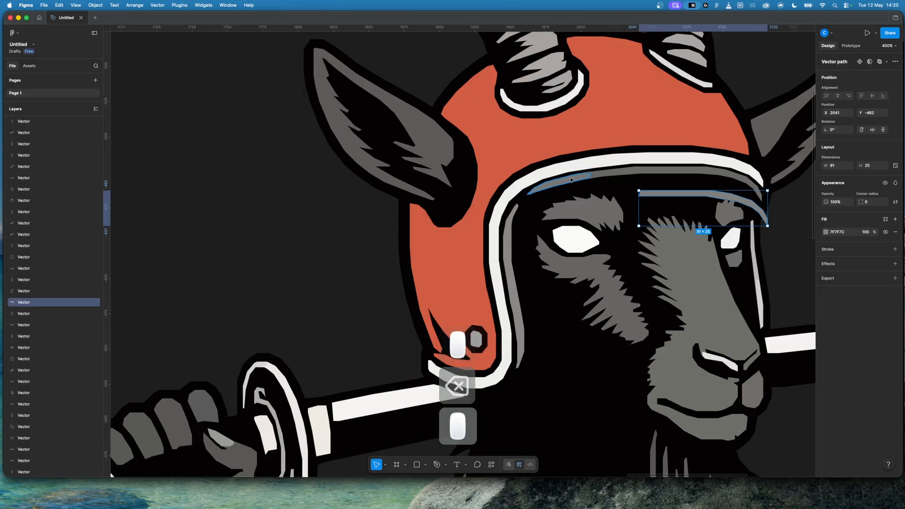
left_click(577, 181)
key("BackSpace")
left_click(657, 195)
key("BackSpace")
Step: Examine the horns, face, robe and belt of the goat artwork for further shapes that could be simplified
scroll(619, 168, "up", 3)
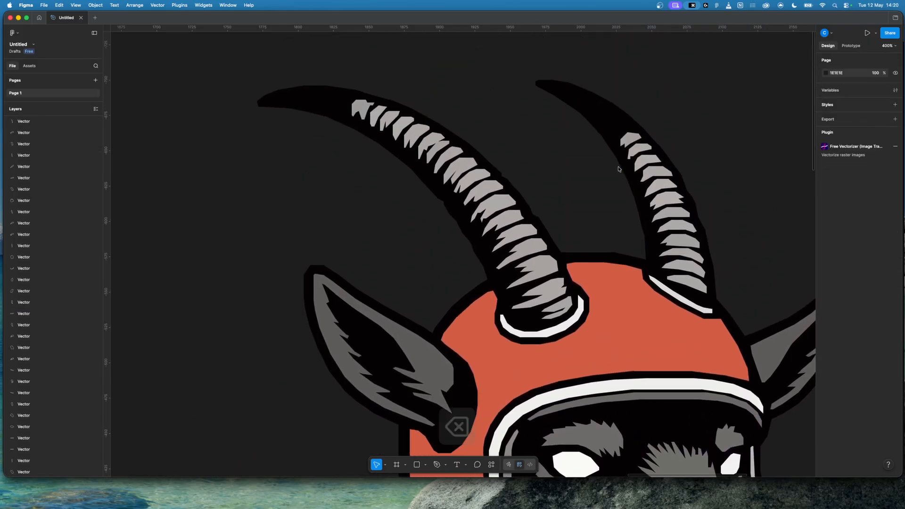
scroll(615, 171, "down", 5)
scroll(615, 171, "right", 3)
scroll(615, 172, "down", 10)
scroll(615, 173, "right", 3)
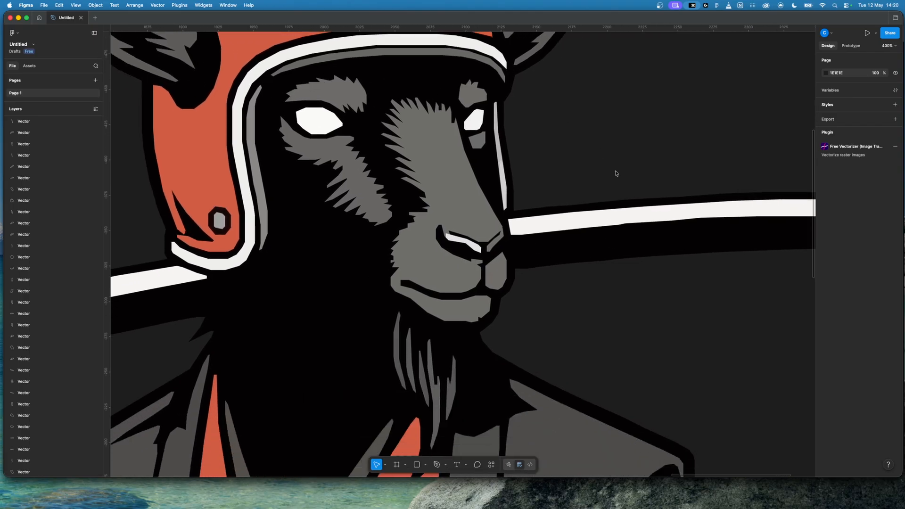
scroll(615, 173, "down", 10)
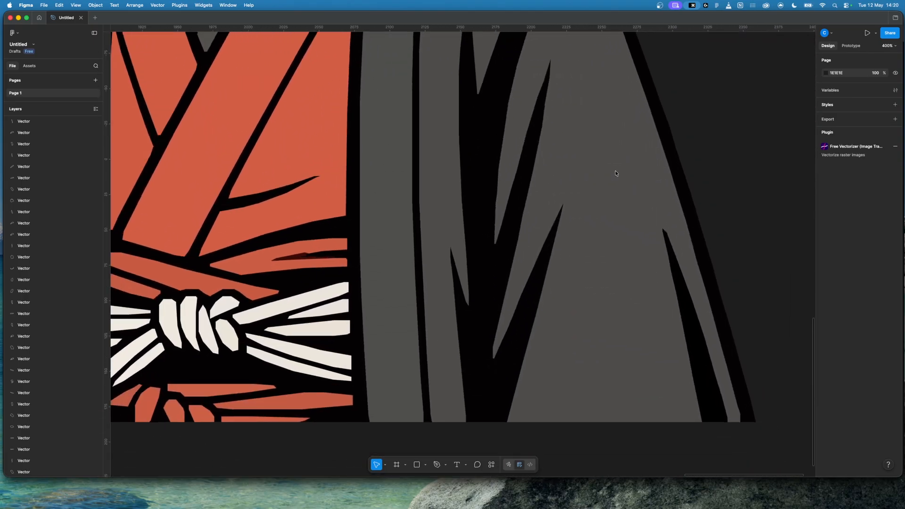
scroll(615, 173, "up", 15)
scroll(615, 173, "down", 5)
key("minus")
key("minus")
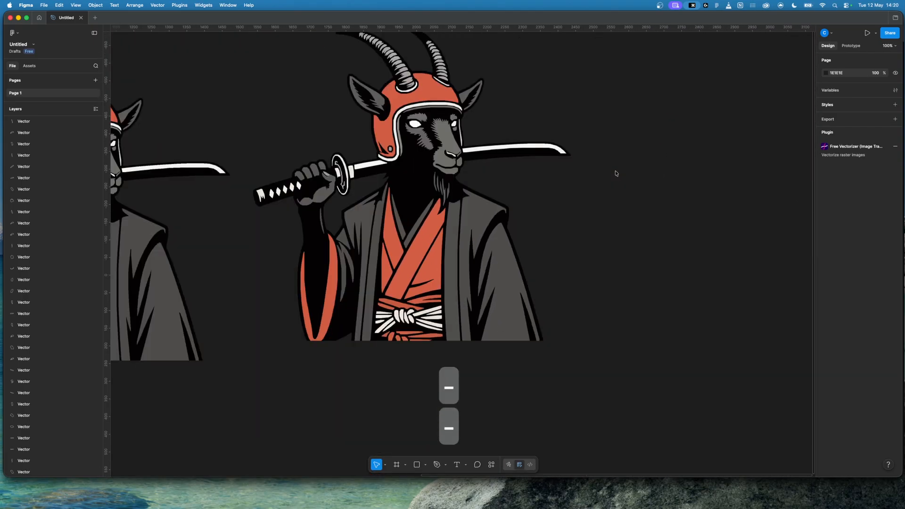
scroll(615, 173, "up", 3)
scroll(615, 173, "left", 2)
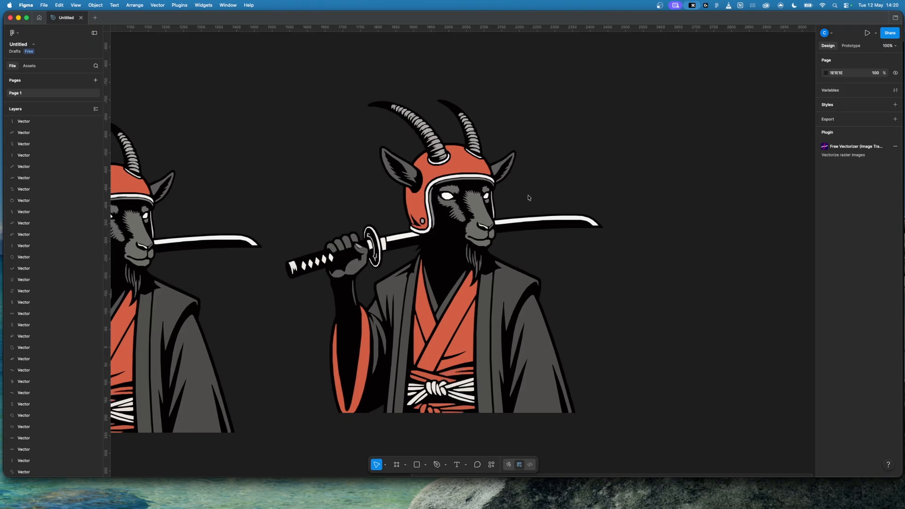
Step: Edit the helmet's red shape and delete the upper tip anchor point of the dark notch beside the rivet
double_click(439, 172)
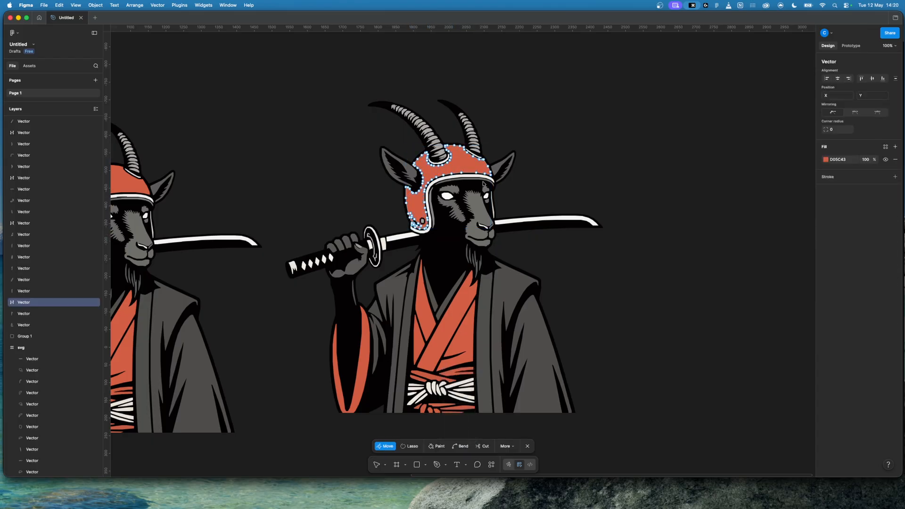
key("super+equal")
key("super+equal")
scroll(717, 209, "up", 5)
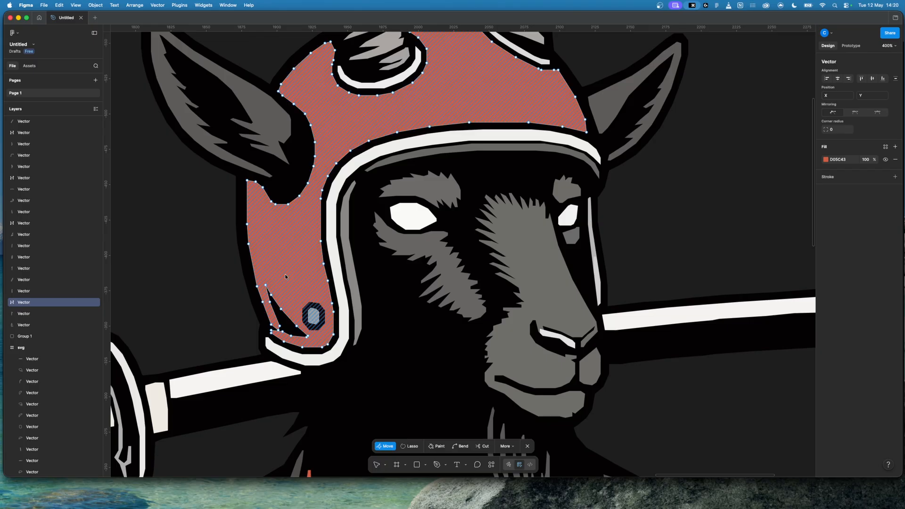
key("Escape")
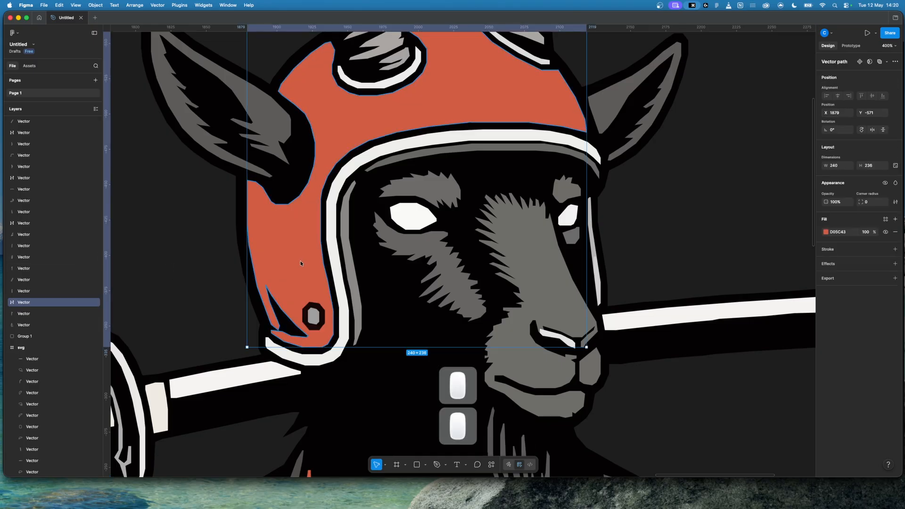
key("Return")
left_click(288, 218)
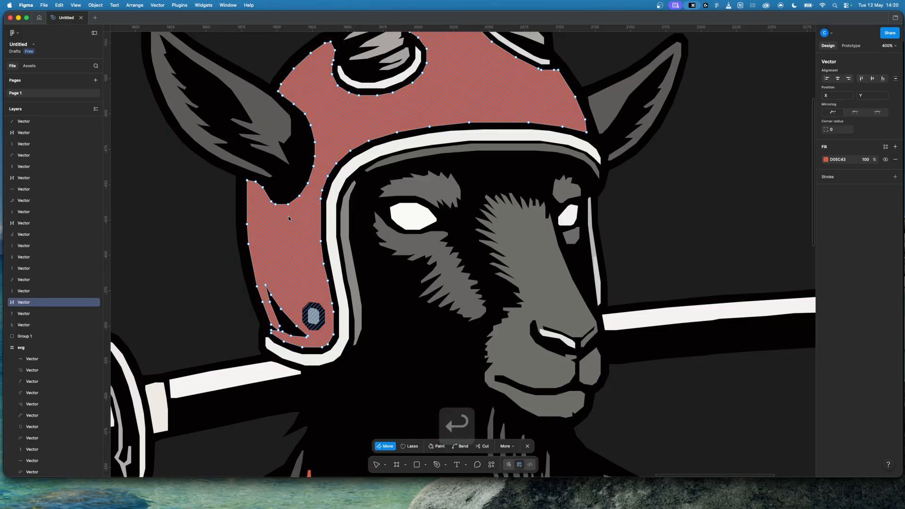
left_click(265, 285)
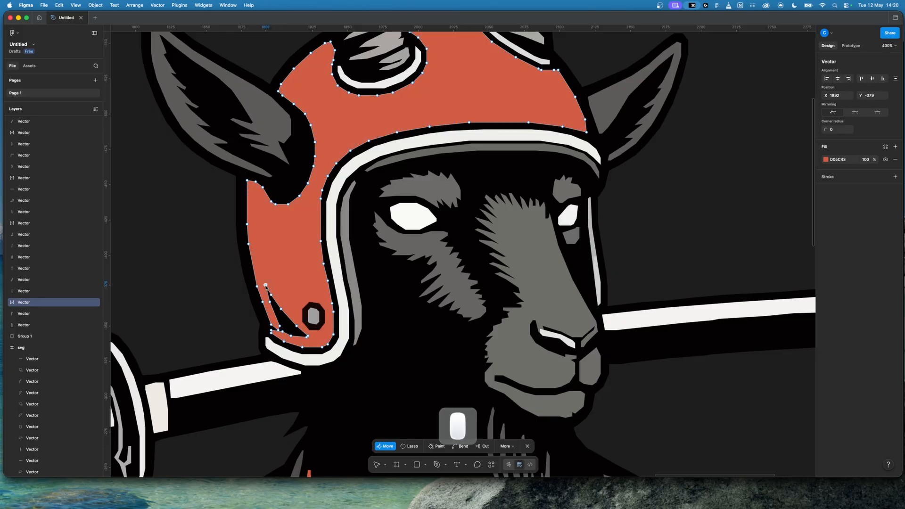
key("BackSpace")
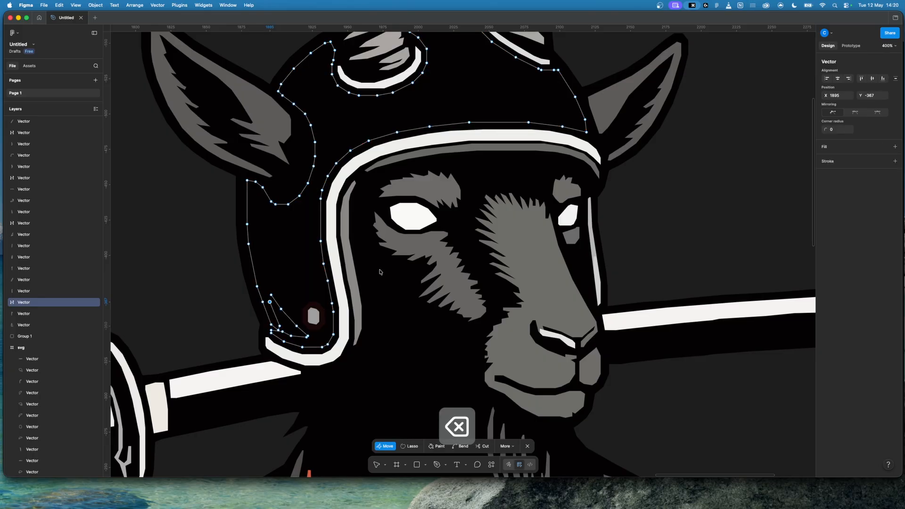
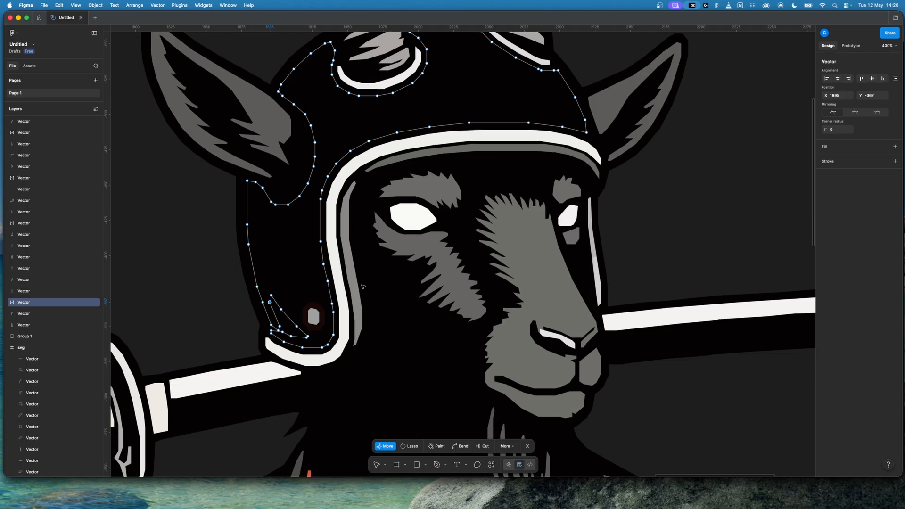
Step: Undo the last anchor deletion, then delete and heal the outer anchor points of the dark notch in the helmet's red shape
key("super+z")
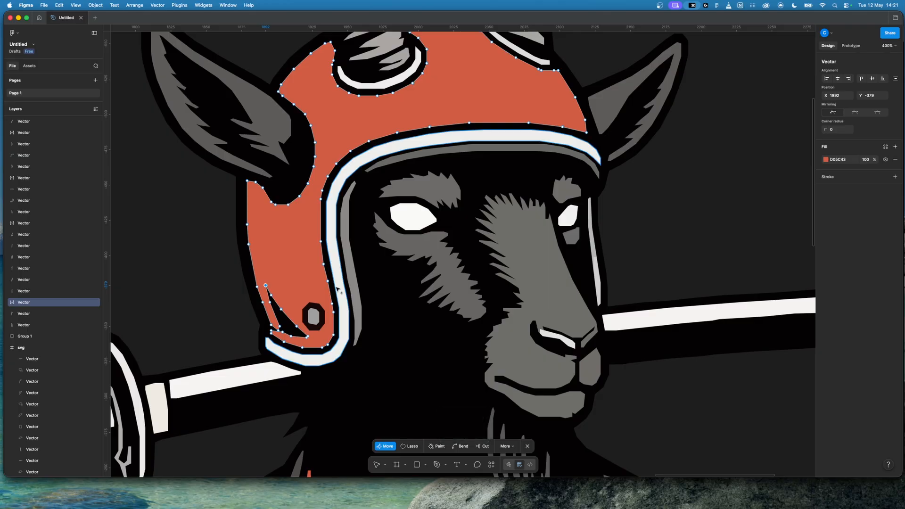
key("shift+BackSpace")
key("shift+BackSpace")
key("shift+BackSpace")
key("shift+BackSpace")
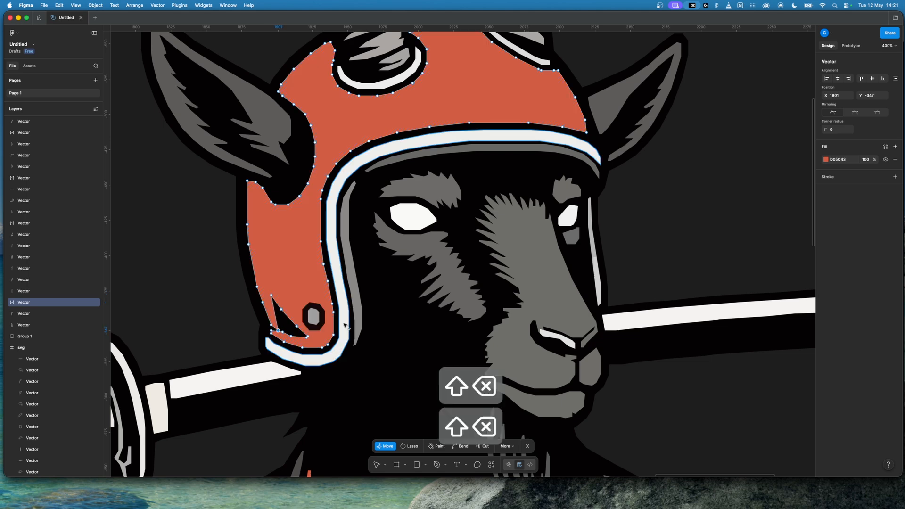
key("shift+BackSpace")
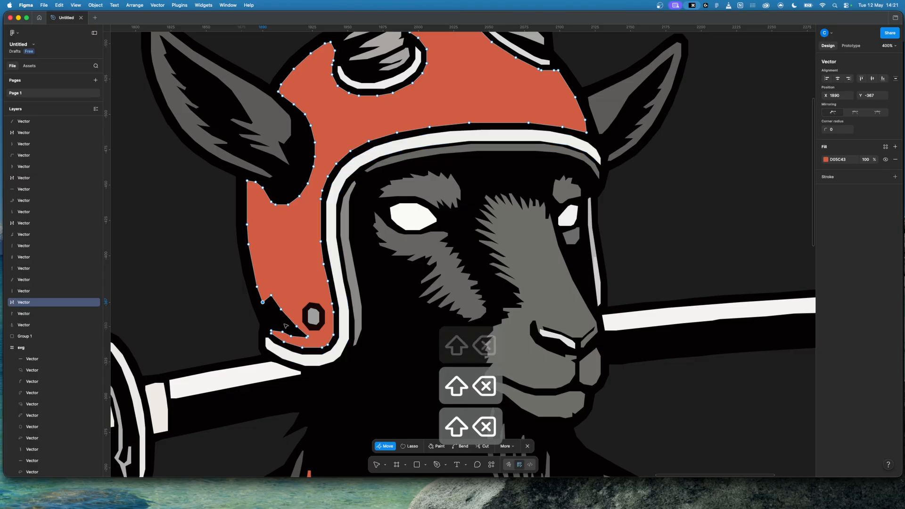
Step: Delete and heal the remaining notch anchor points beside the rivet and smooth the ear flap's outer edge
left_click(271, 332)
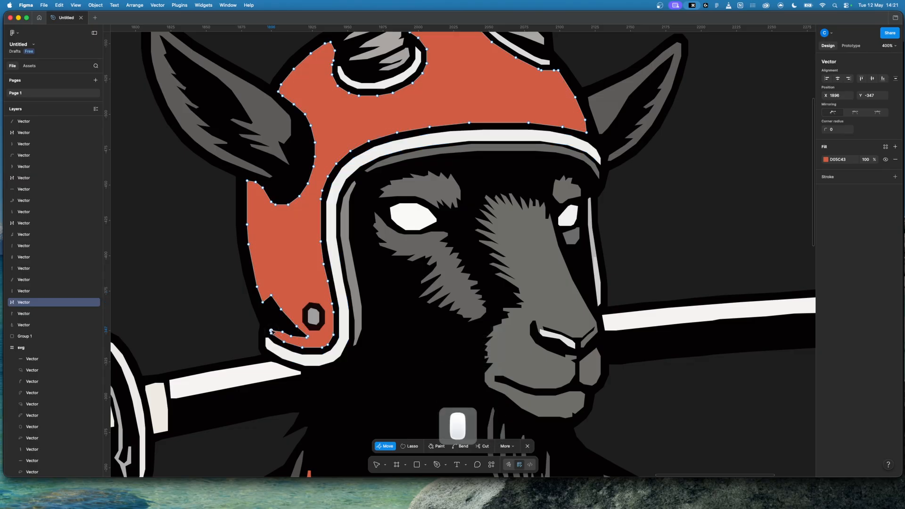
key("shift+BackSpace")
key("shift+BackSpace")
key("shift+BackSpace")
key("shift+BackSpace")
key("shift+BackSpace")
key("shift+BackSpace")
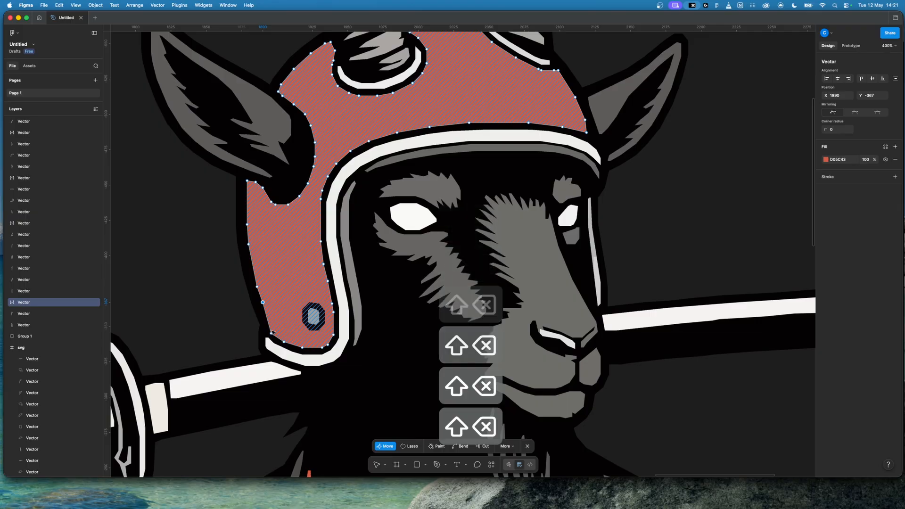
left_click_drag(263, 304, 267, 311)
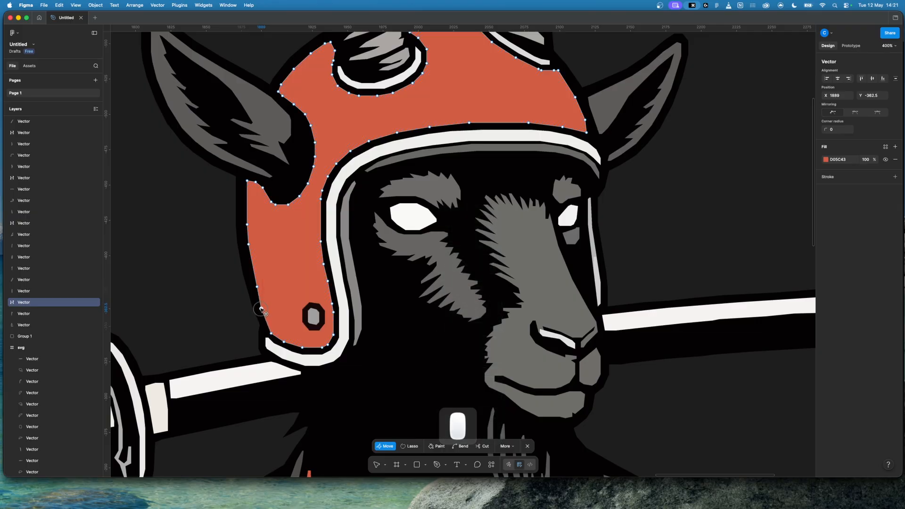
left_click(199, 290)
scroll(198, 291, "down", 5)
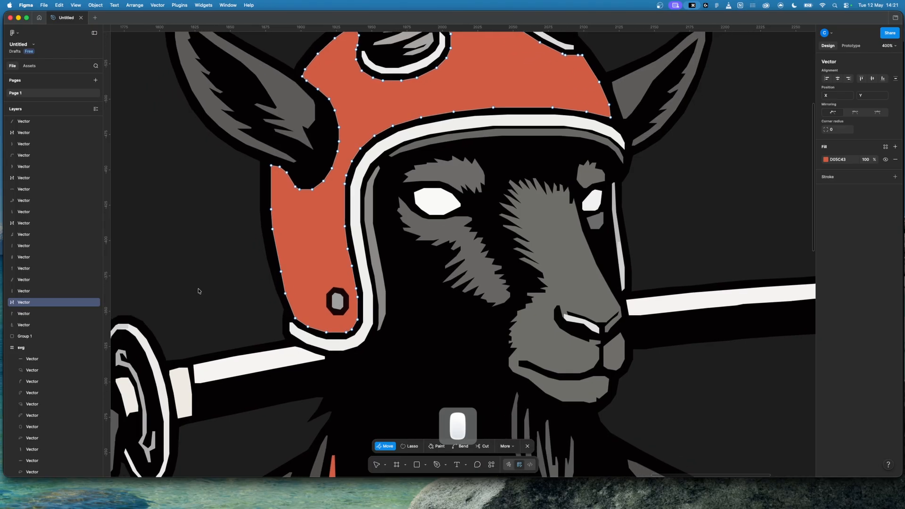
scroll(198, 291, "up", 6)
scroll(199, 291, "right", 6)
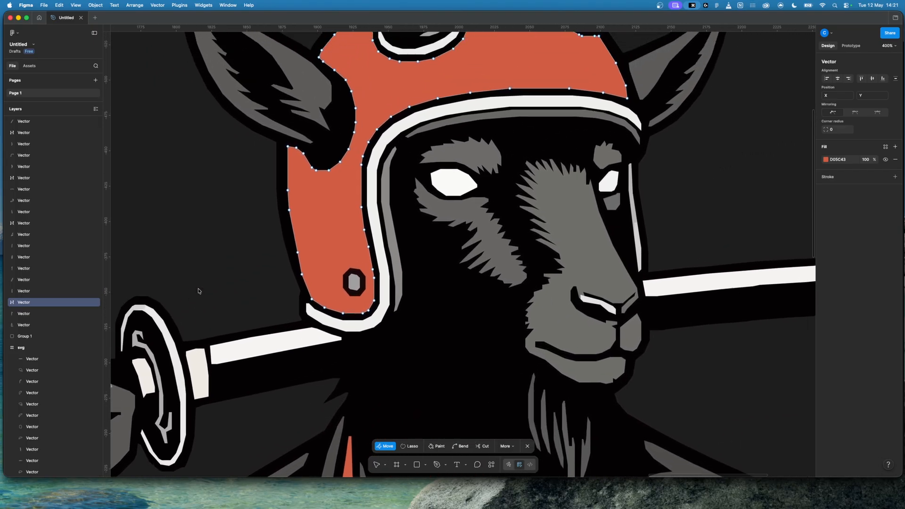
Step: Edit the grey fur patch beneath the larger eye and delete and heal an anchor point on its jagged lower edge
left_click(442, 314)
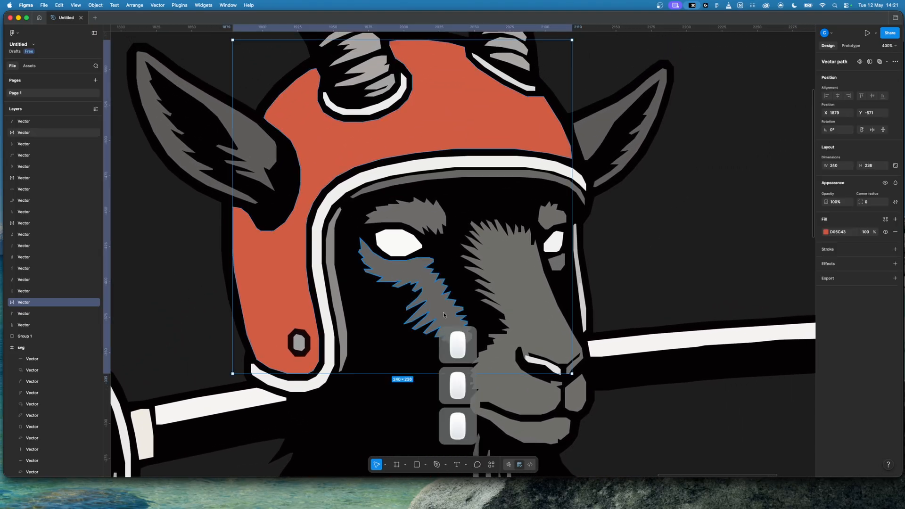
left_click(439, 312)
double_click(437, 310)
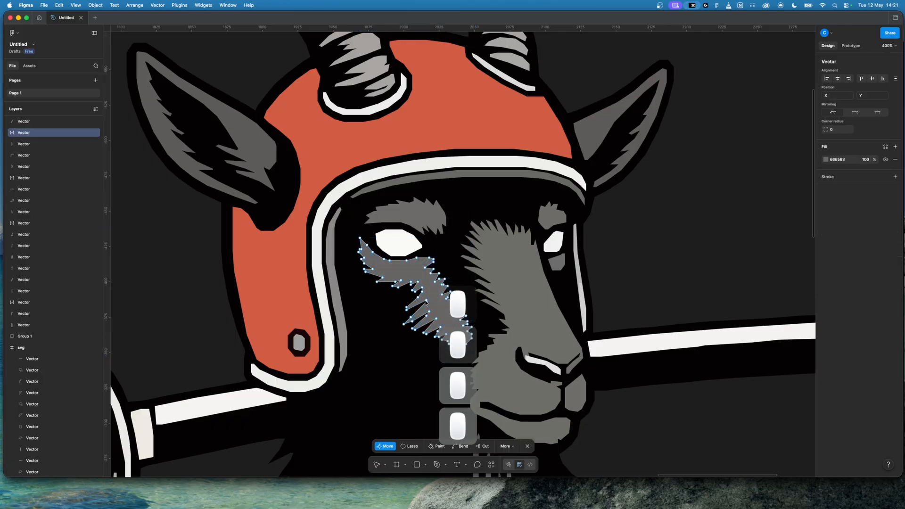
left_click(426, 301)
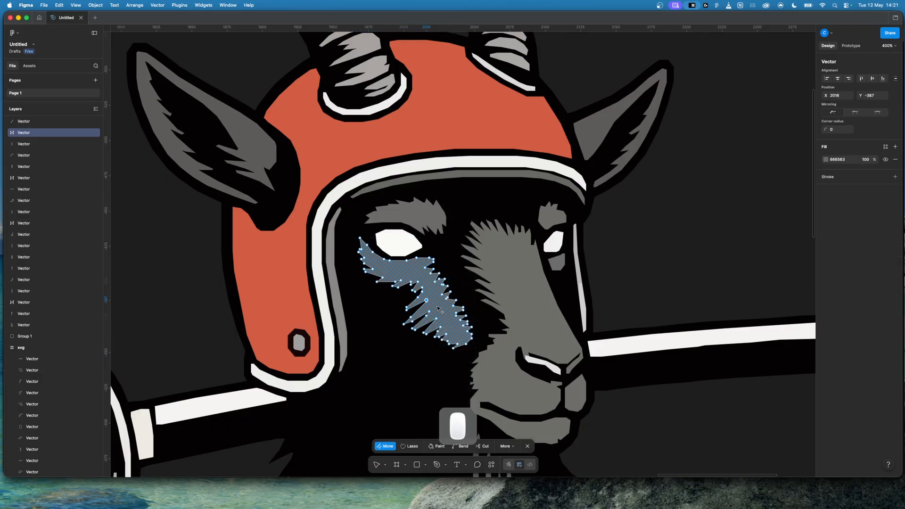
key("shift+BackSpace")
Step: Delete and heal the anchor point forming the small step in the cheek fur's lower edge, and finish editing the shape
key("super+equal")
key("super+equal")
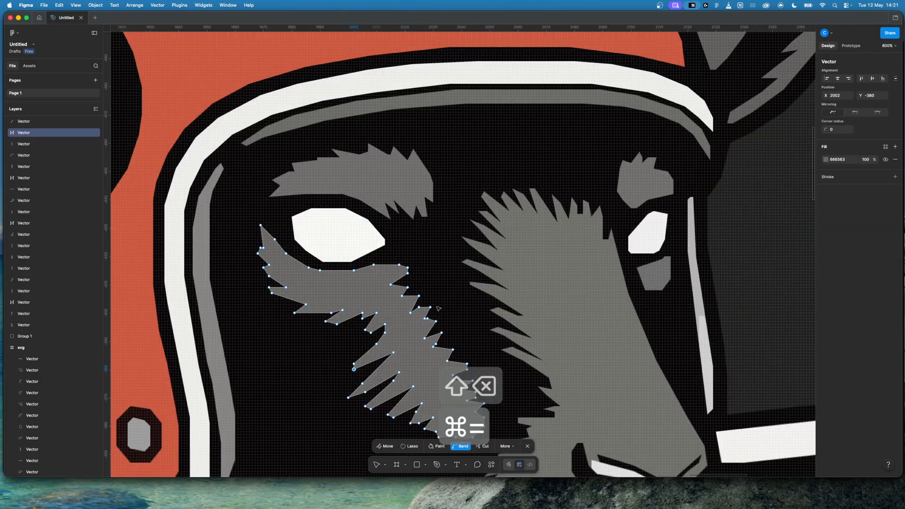
scroll(438, 309, "down", 6)
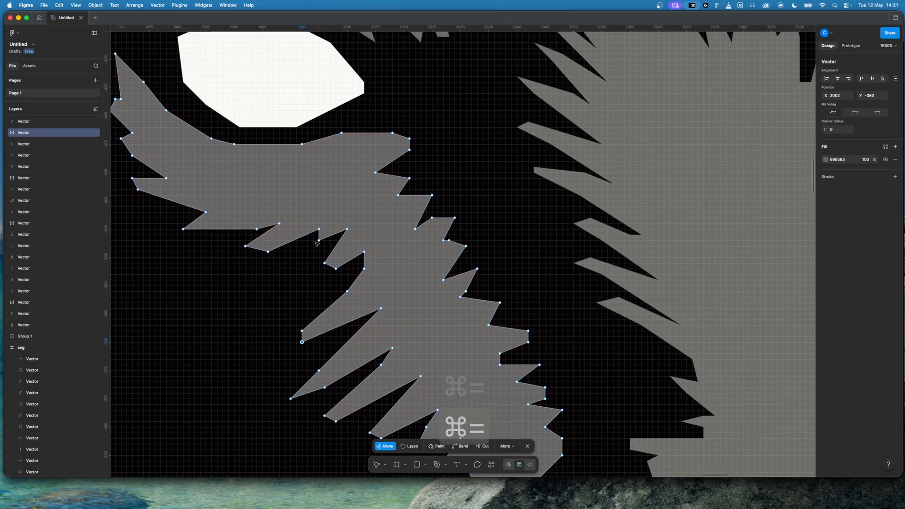
left_click(319, 227)
key("shift+BackSpace")
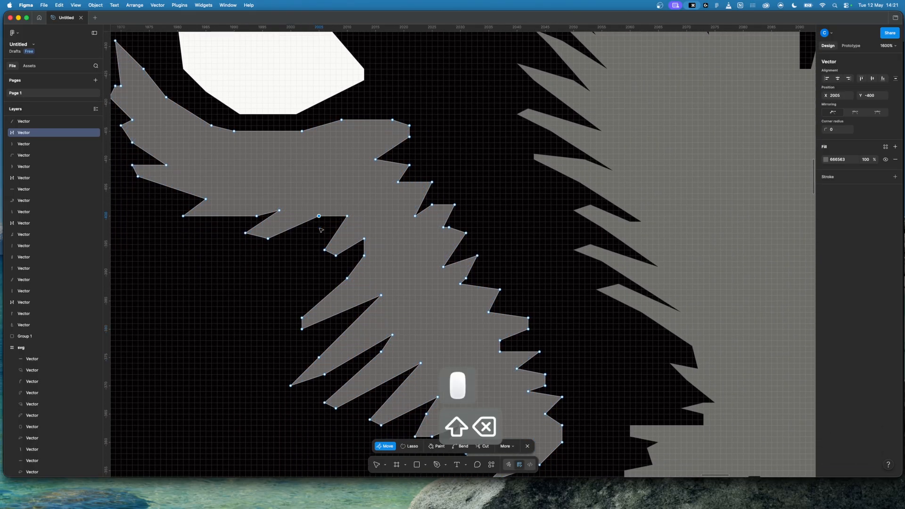
key("super+minus")
key("super+minus")
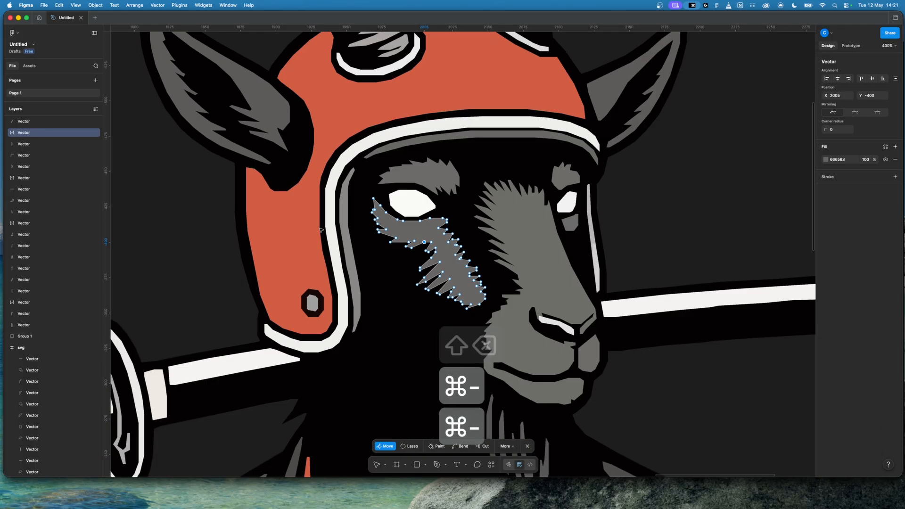
left_click(686, 217)
left_click(686, 217)
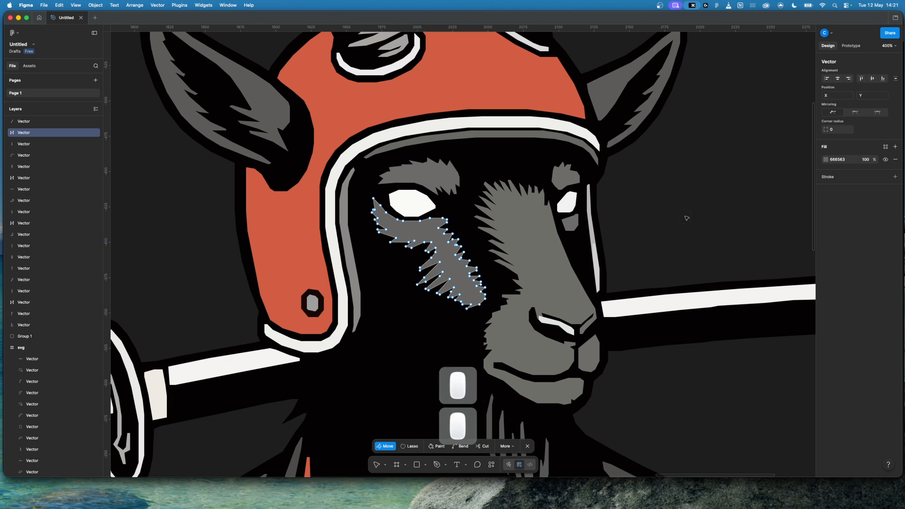
left_click(685, 218)
left_click(686, 218)
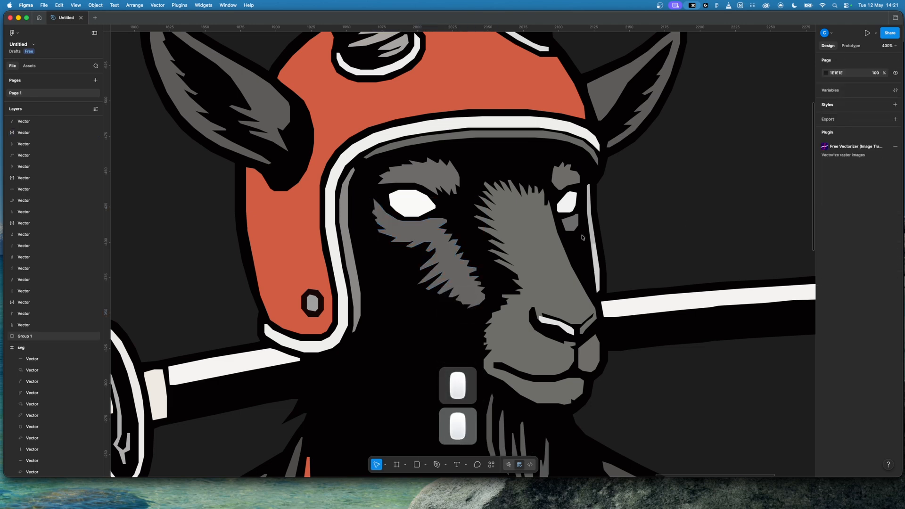
Step: Delete the white fragment overlapping the thin grey strip along the far side of the helmet opening
double_click(524, 249)
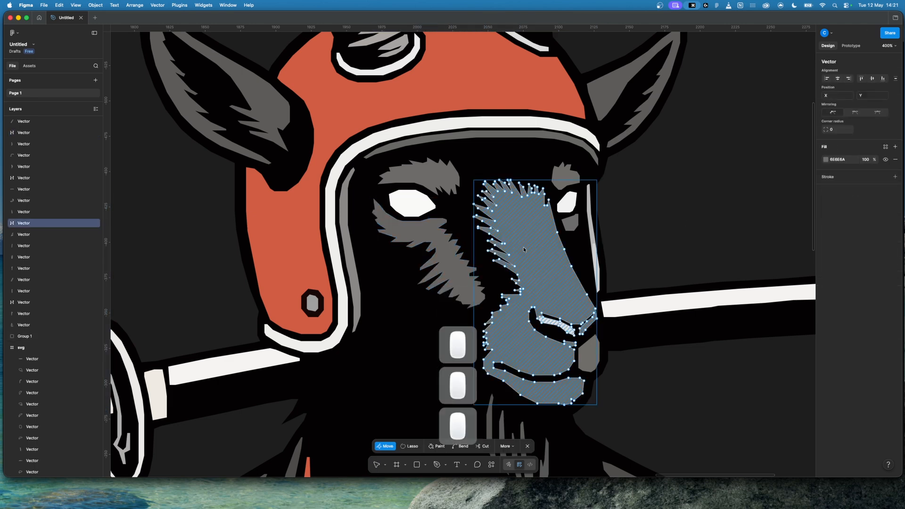
left_click(683, 236)
left_click(684, 236)
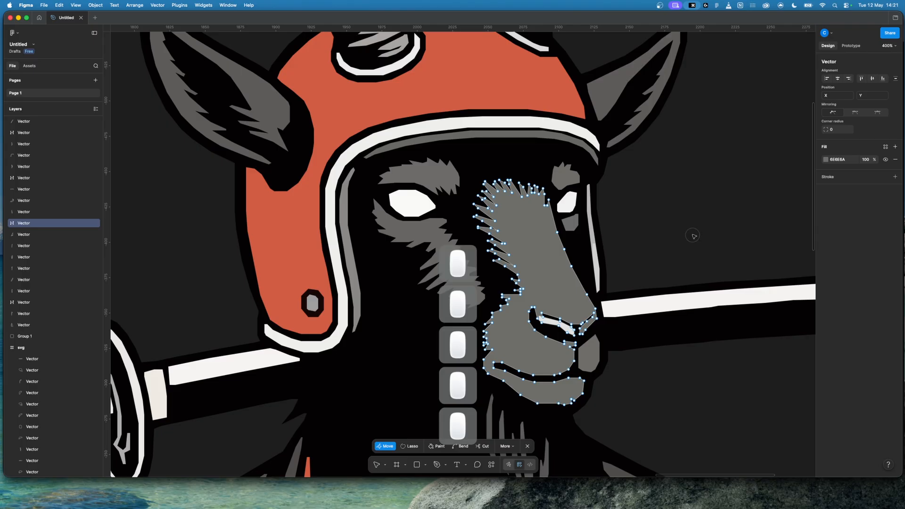
left_click(597, 263)
key("BackSpace")
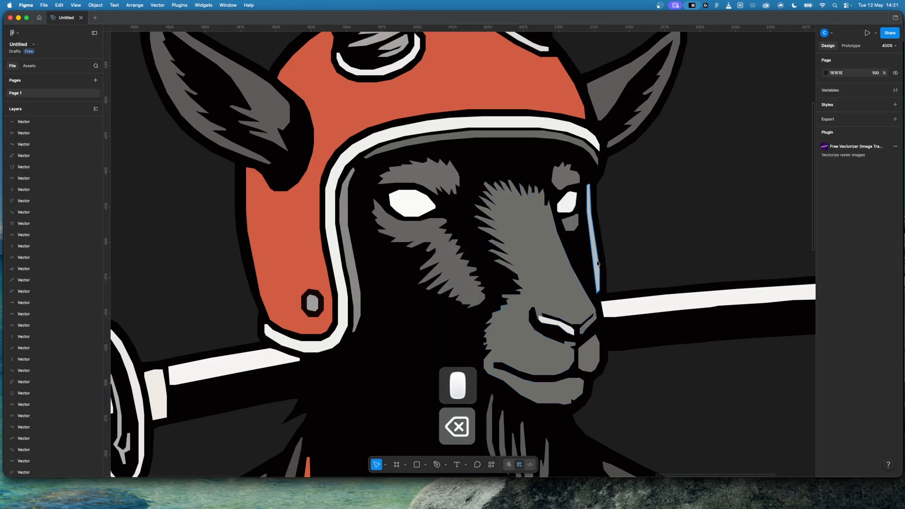
Step: Examine the anchor points of the helmet rivet's grey centre and its dark octagonal outline
scroll(597, 263, "left", 5)
scroll(597, 263, "down", 1)
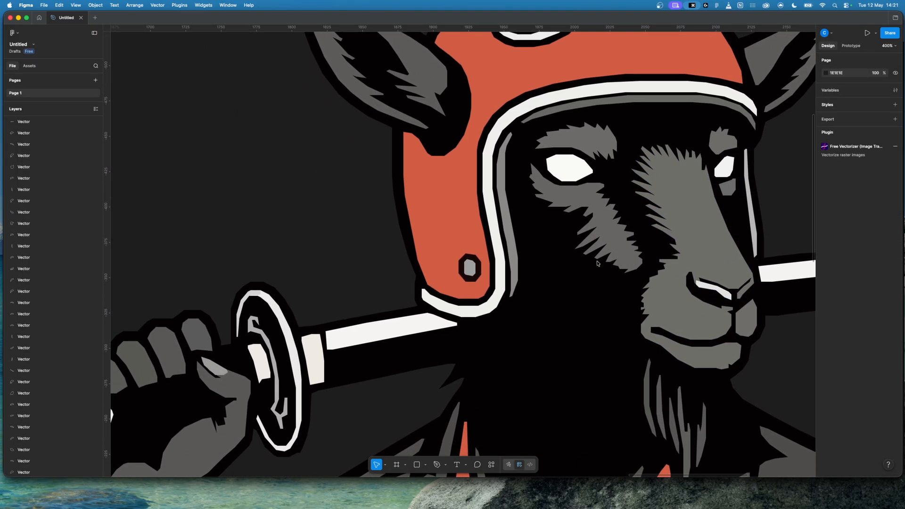
scroll(597, 264, "right", 2)
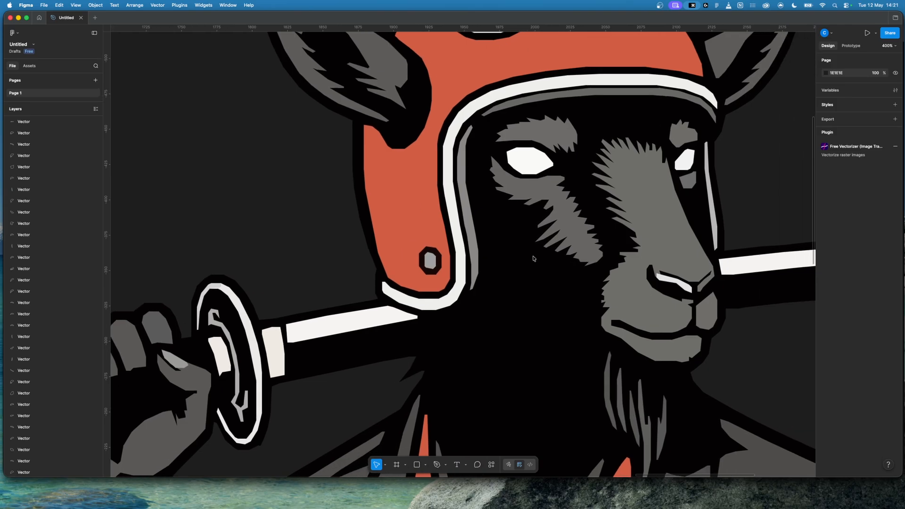
key("super+equal")
key("super+equal")
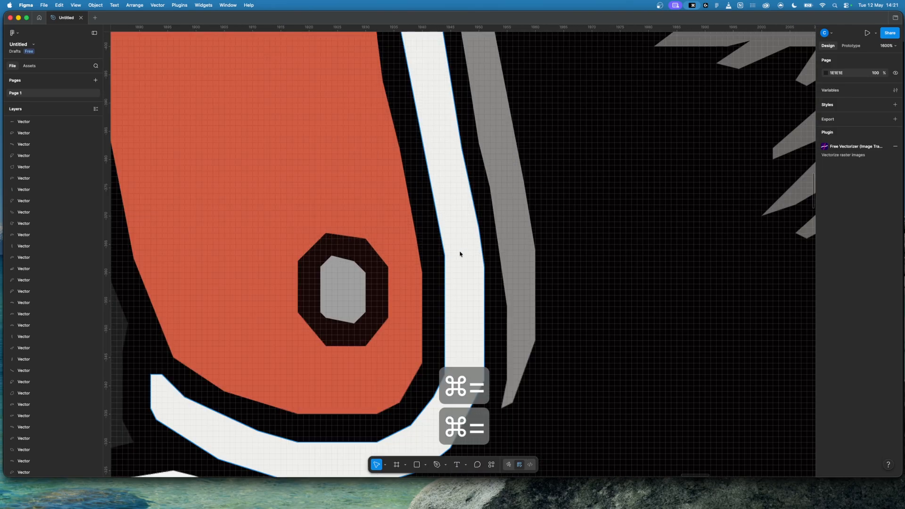
left_click(344, 284)
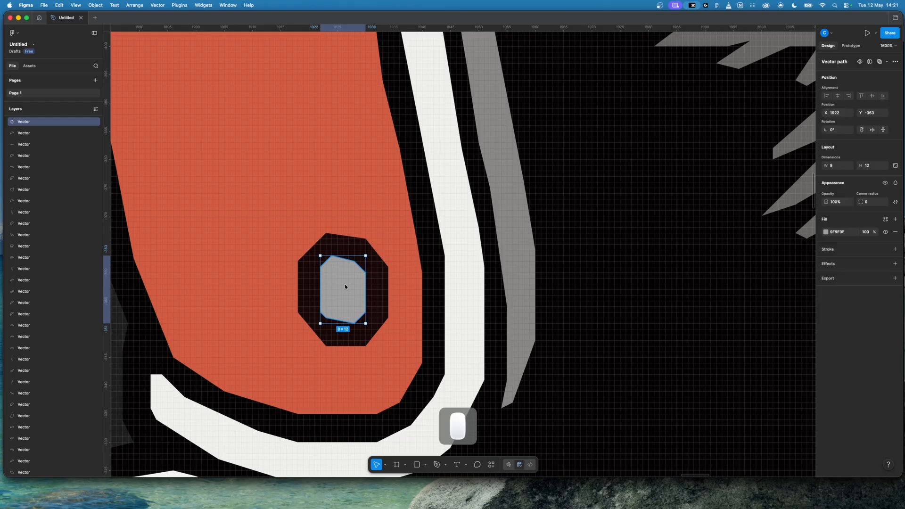
double_click(344, 284)
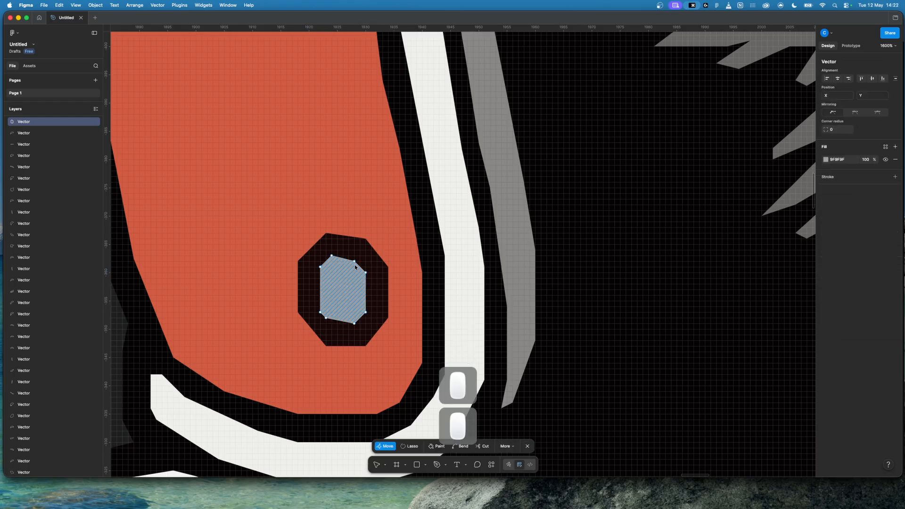
left_click(382, 302)
left_click(382, 302)
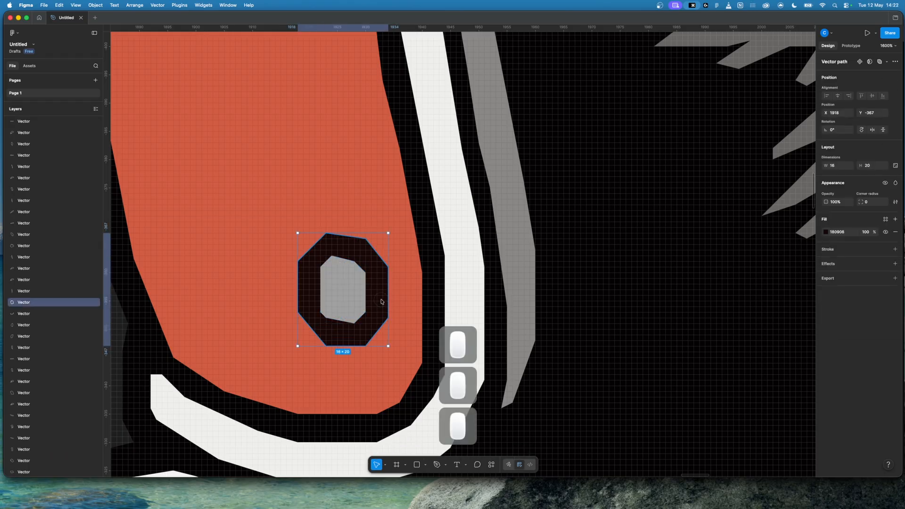
double_click(355, 265)
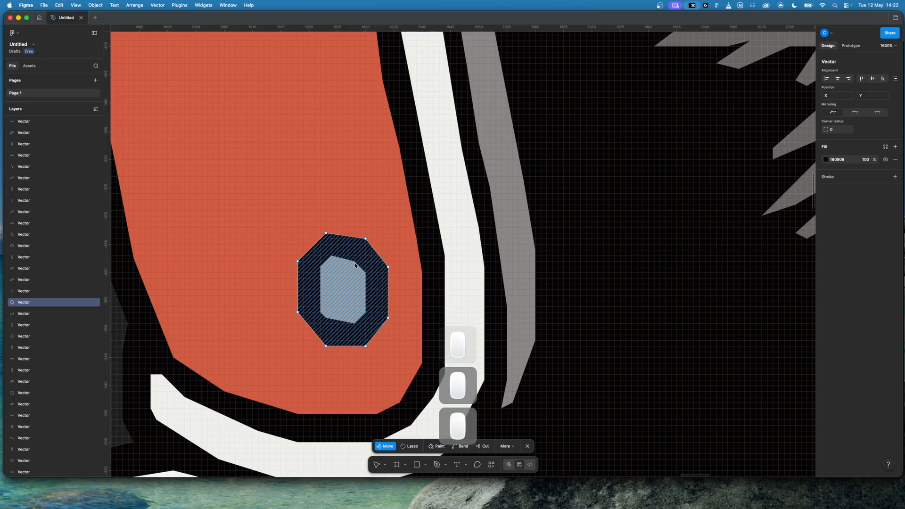
double_click(405, 245)
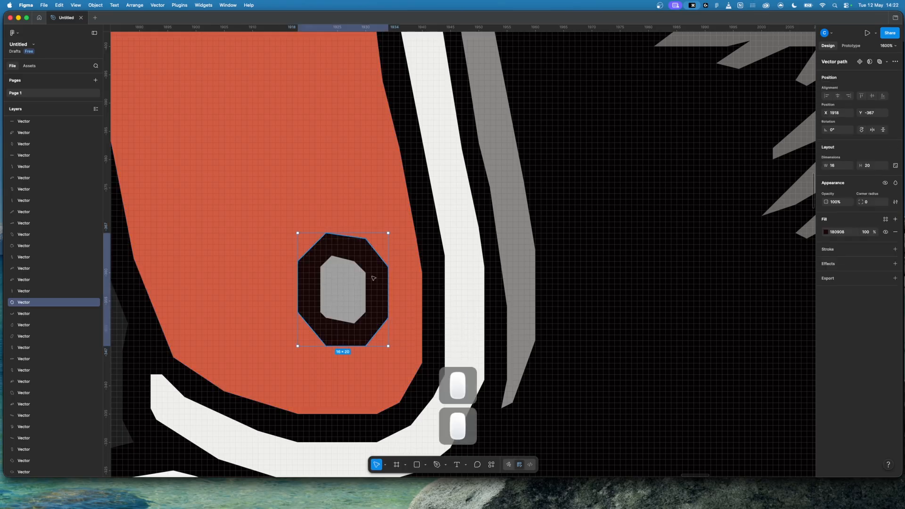
Step: Move the rivet's grey centre and dark outline together, up and away from their place on the ear flap
left_click(349, 288)
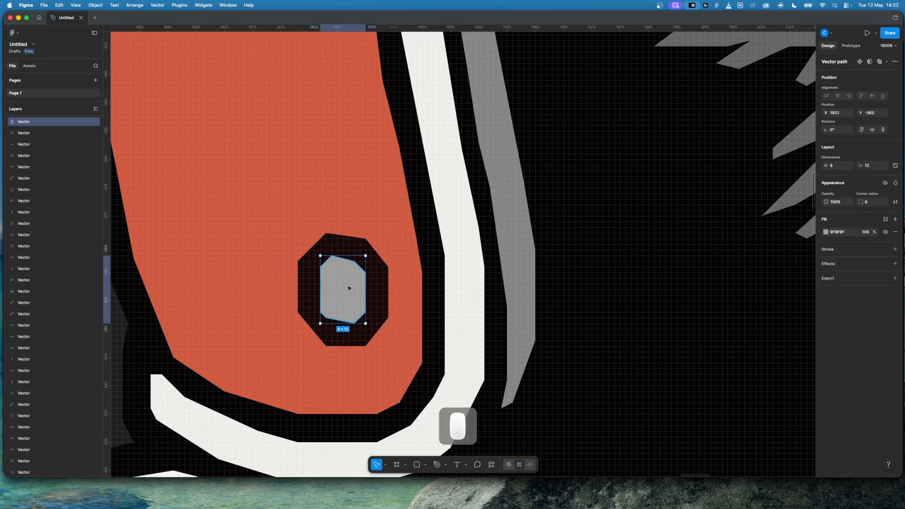
left_click(377, 288, "shift")
left_click_drag(351, 261, 232, 127)
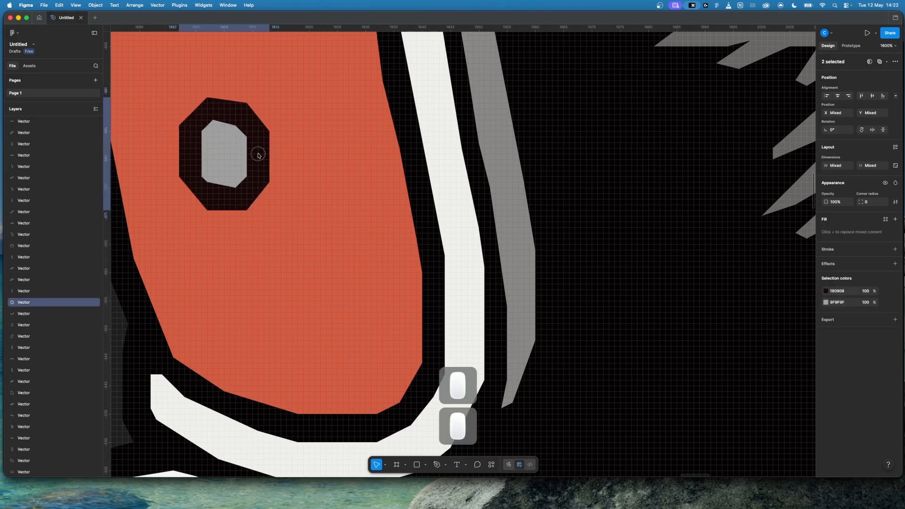
Step: Draw a circle about 18 × 18 with the Ellipse tool at the rivet's original place on the ear flap and copy it
left_click(425, 465)
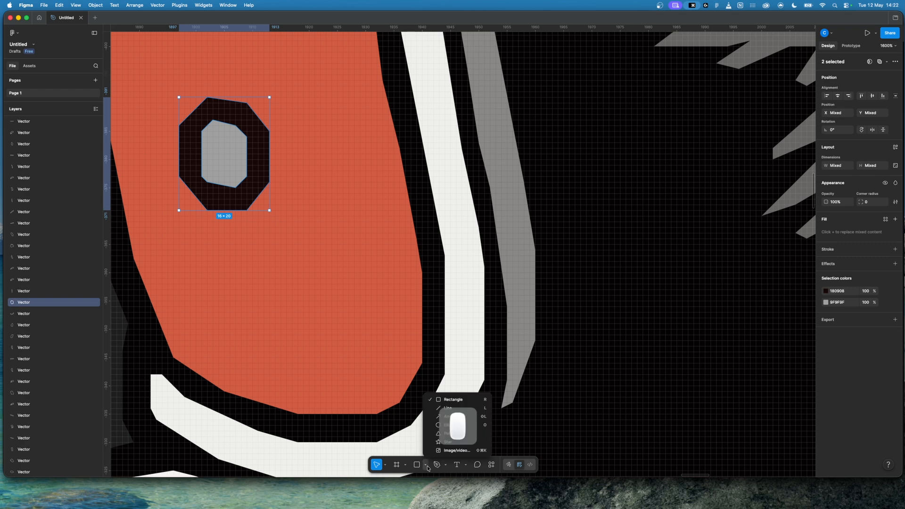
left_click(434, 426)
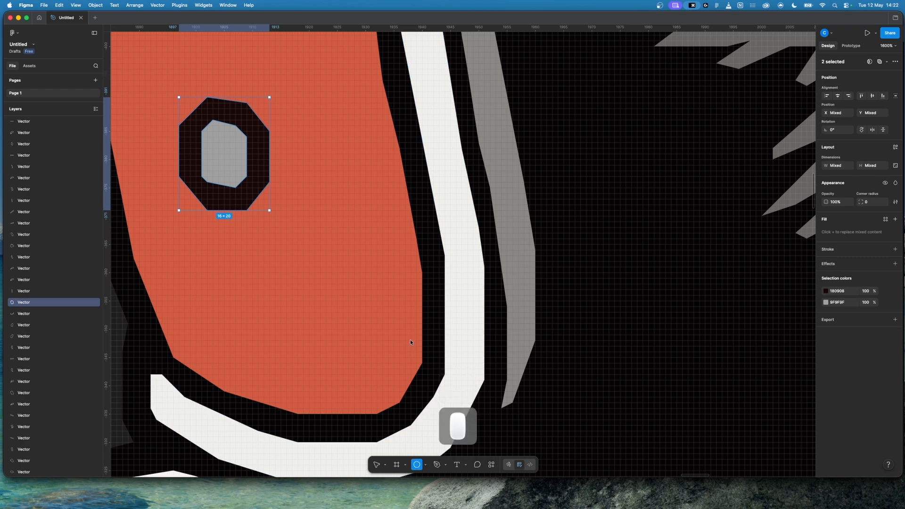
key("minus")
mouse_move(359, 239)
left_mouse_down()
mouse_move(421, 297)
mouse_move(409, 189)
mouse_move(416, 273)
mouse_move(358, 240)
mouse_move(417, 295)
mouse_move(399, 266)
mouse_move(417, 250)
mouse_move(428, 286)
mouse_move(383, 253)
mouse_move(419, 288)
mouse_move(408, 274)
left_mouse_up()
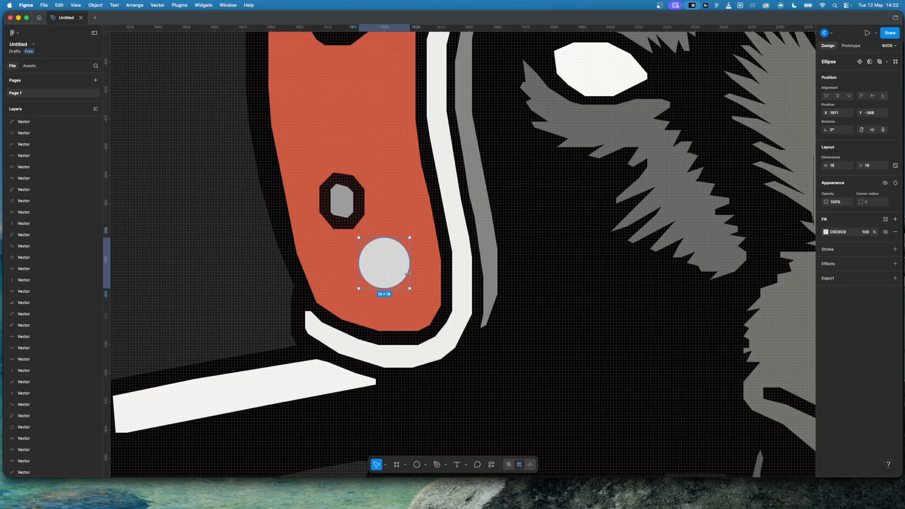
left_click(377, 264)
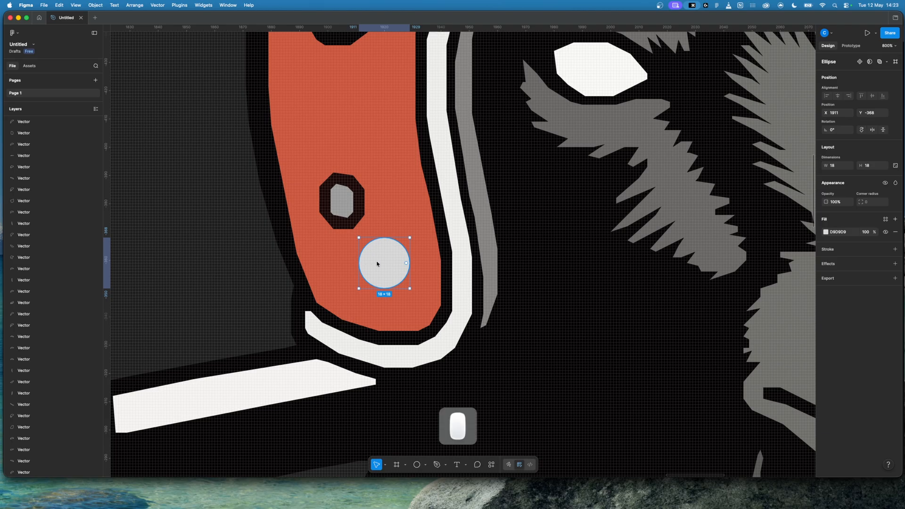
key("super+c")
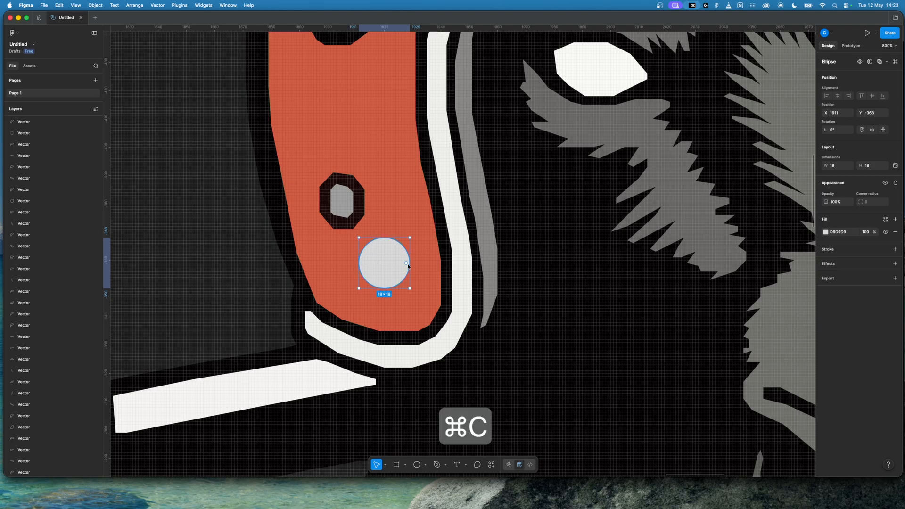
Step: Paste a second circle over the first and scale it down to 10 × 10, centred inside the larger circle
key("super+v")
left_click_drag(406, 263, 359, 263)
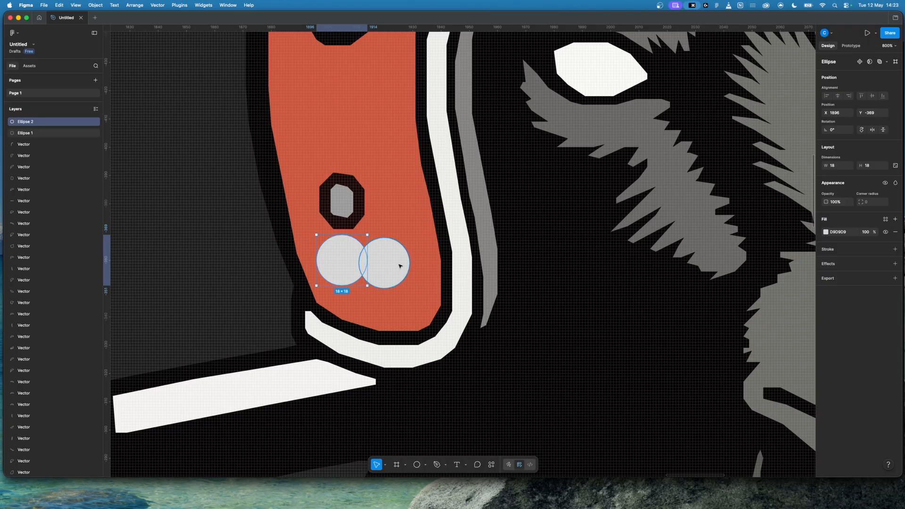
key("super+z")
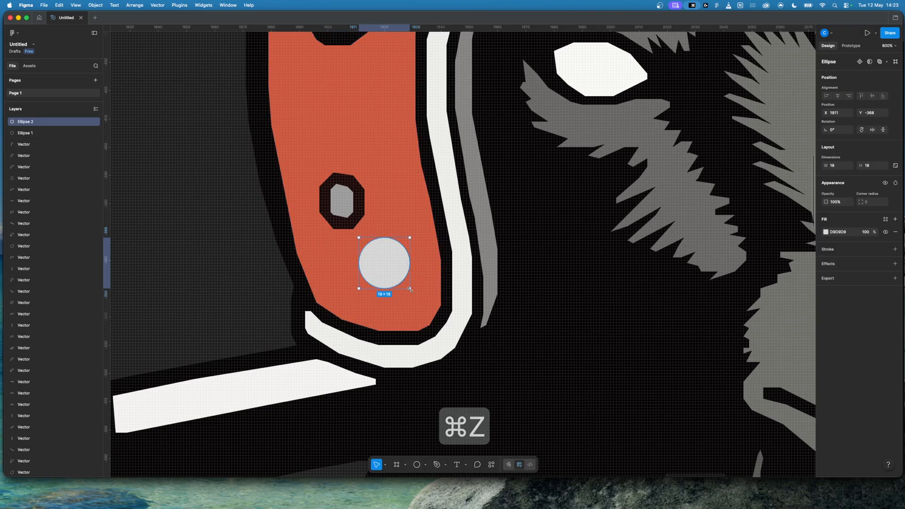
left_click_drag(410, 289, 408, 287)
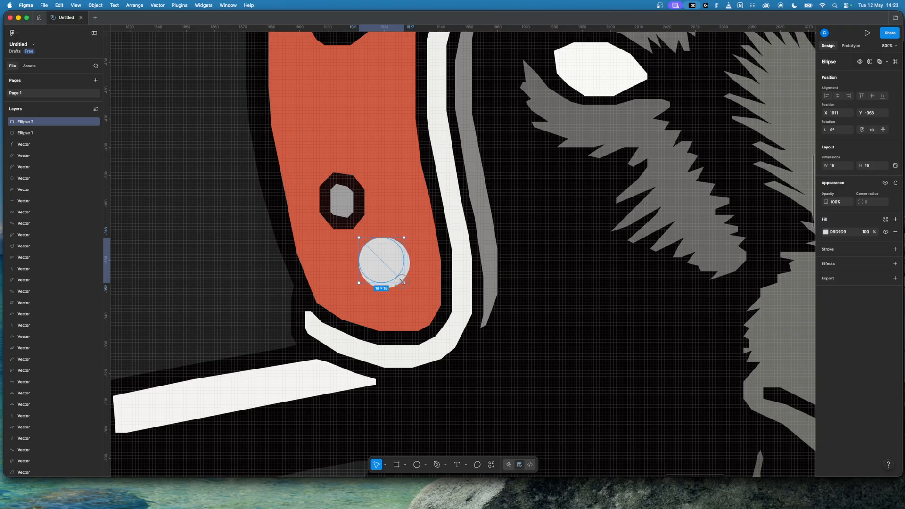
left_click_drag(401, 281, 398, 275)
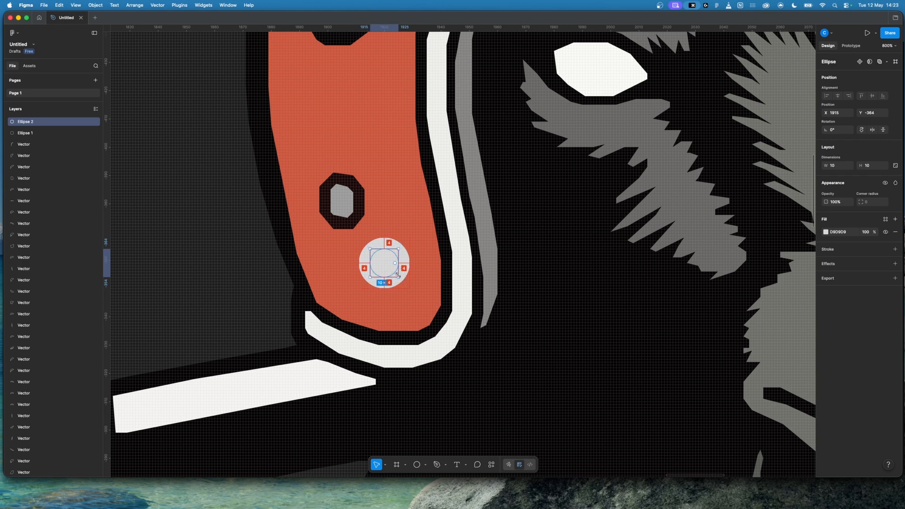
Step: Fill the small circle with the old rivet's grey 9F9F9F and the large circle with the old rivet's dark outline color, both sampled
left_click(381, 260)
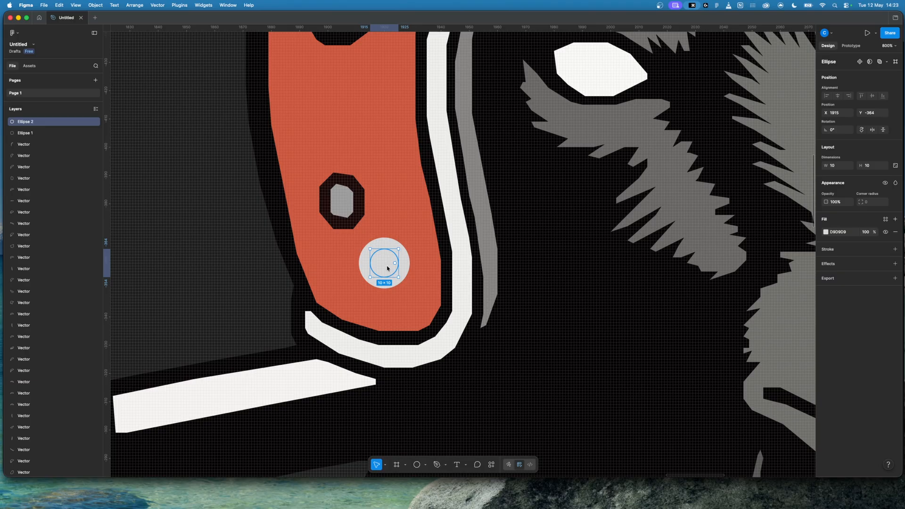
key("i")
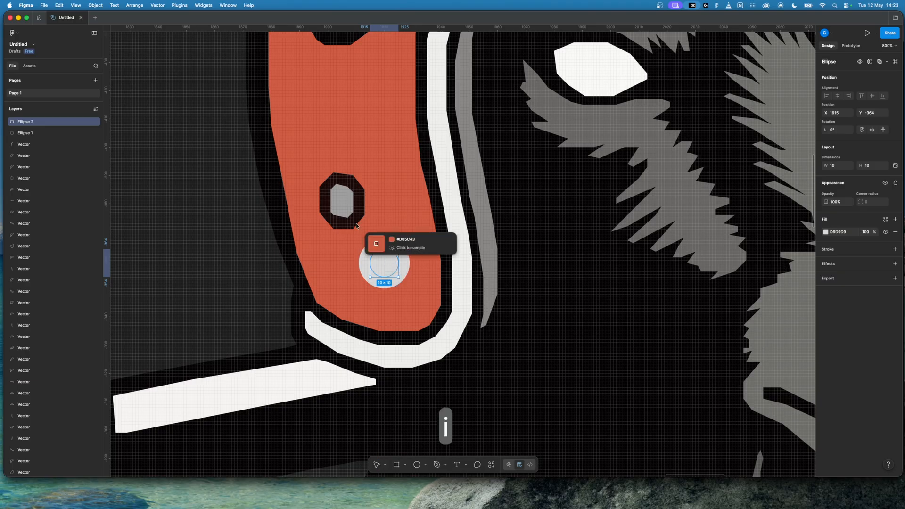
left_click(345, 202)
left_click(408, 258)
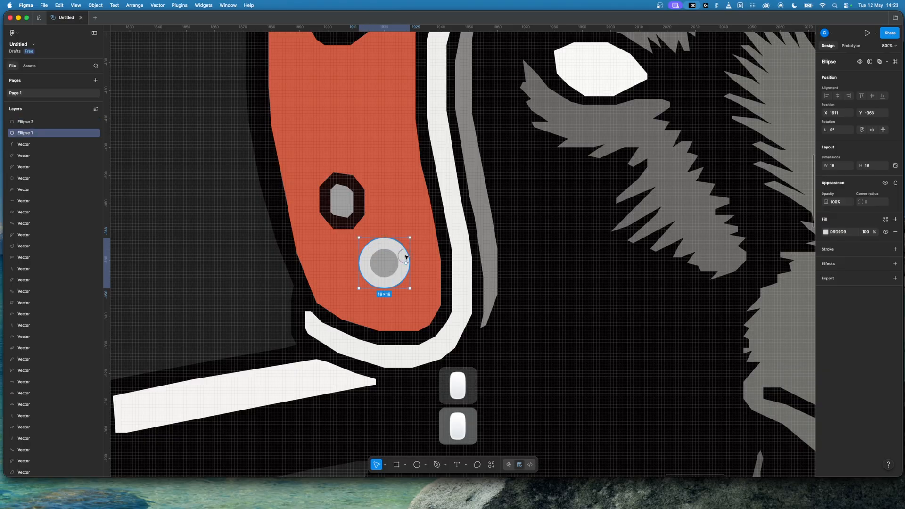
key("i")
left_click(356, 182)
left_click(232, 202)
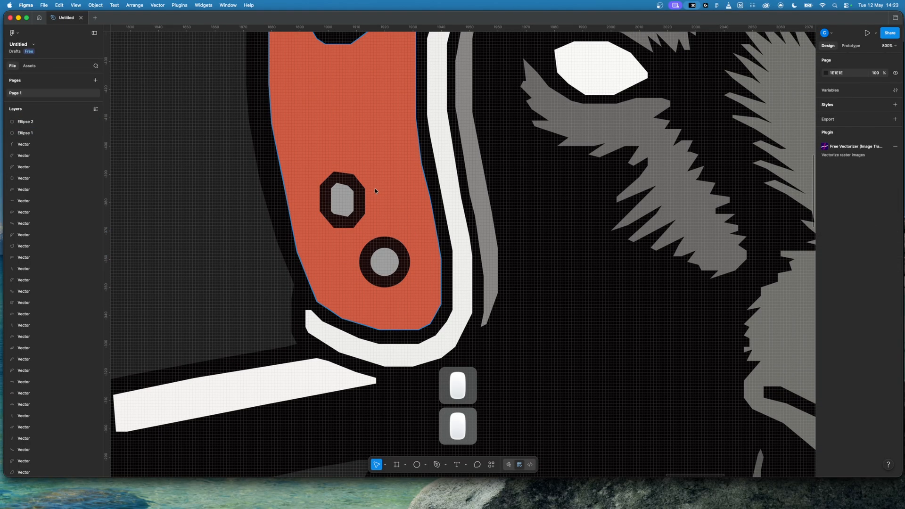
Step: Delete the old rivet's grey centre and its dark octagonal outline from the ear flap
left_click(342, 197)
key("BackSpace")
left_click(342, 201)
key("BackSpace")
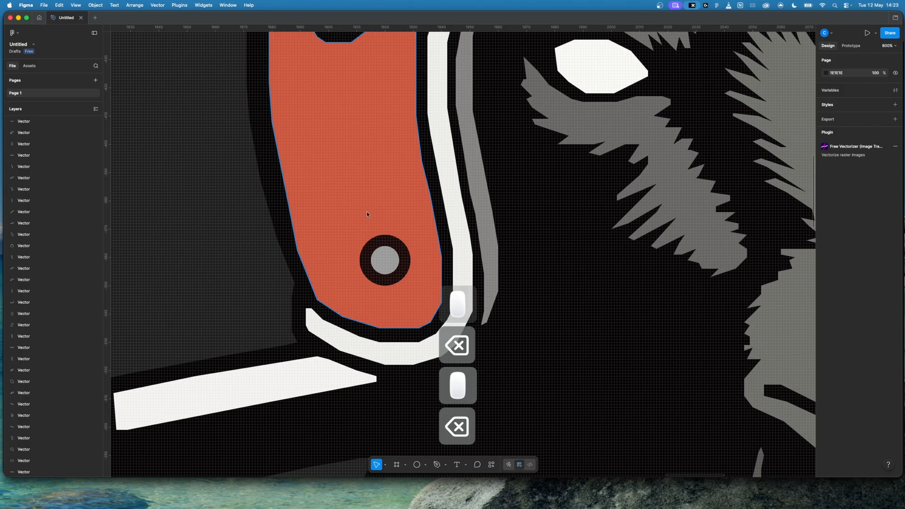
key("minus")
key("minus")
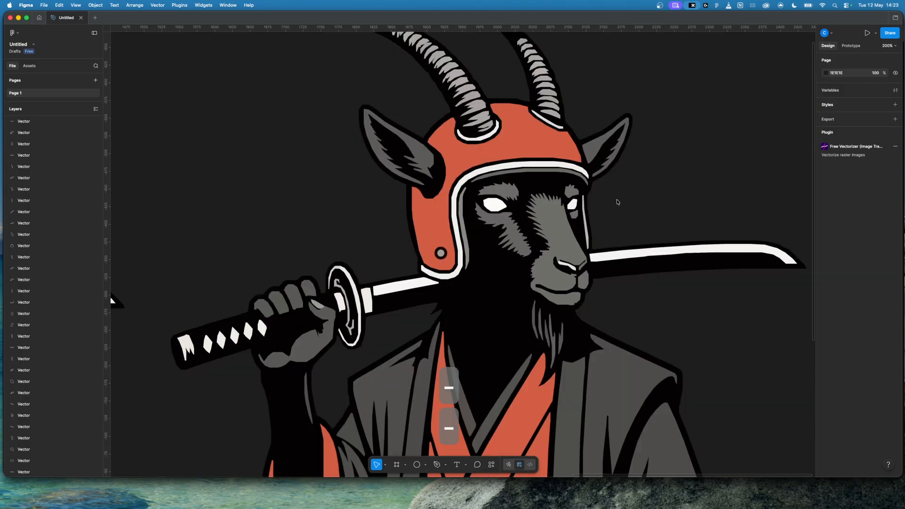
key("equal")
key("equal")
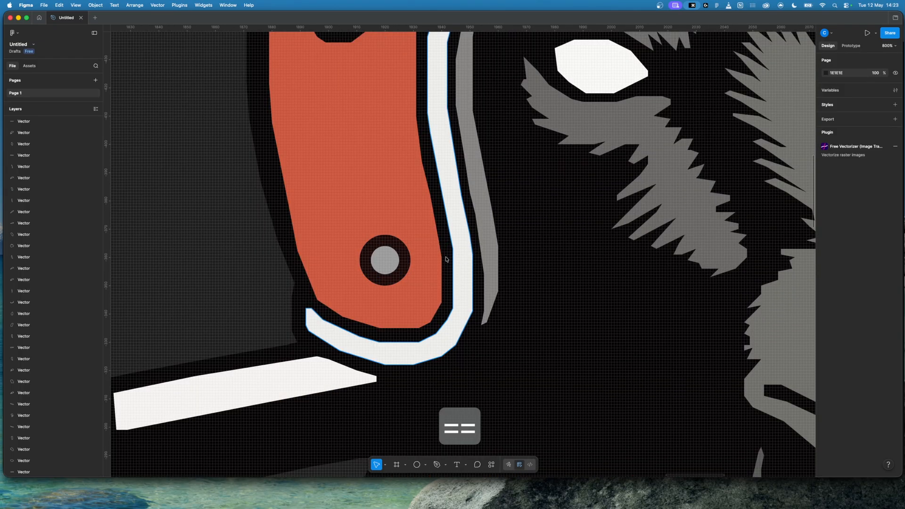
left_click(389, 260)
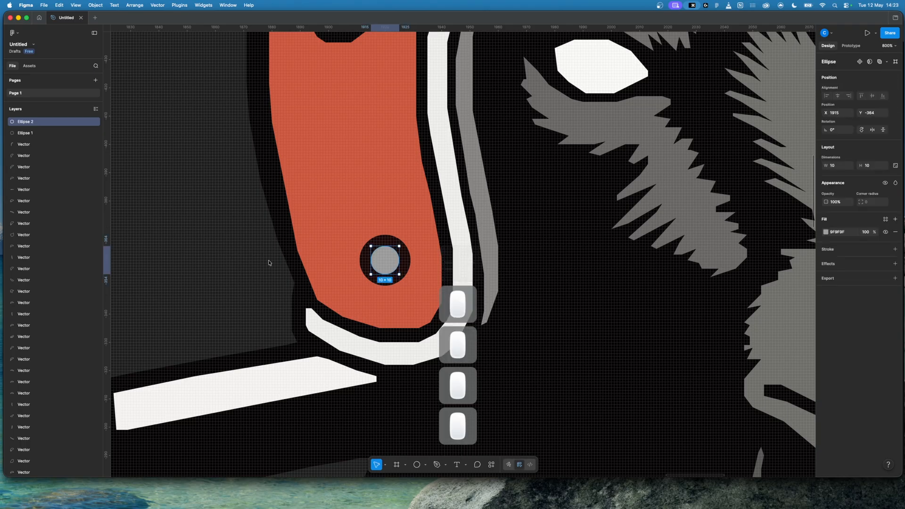
key("Escape")
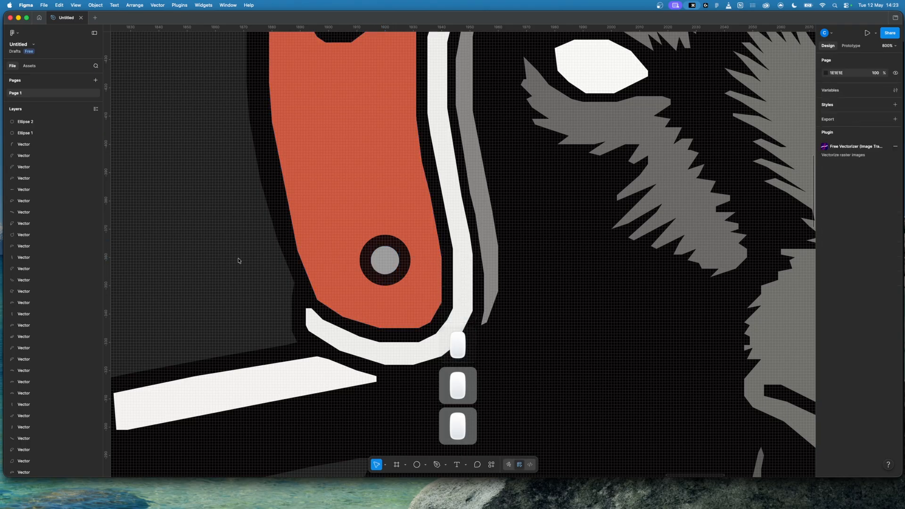
Step: Check the anchor points of the cream diamond nearest the sword handle's jagged end shape and delete that diamond
key("minus")
scroll(238, 261, "left", 10)
scroll(238, 261, "down", 6)
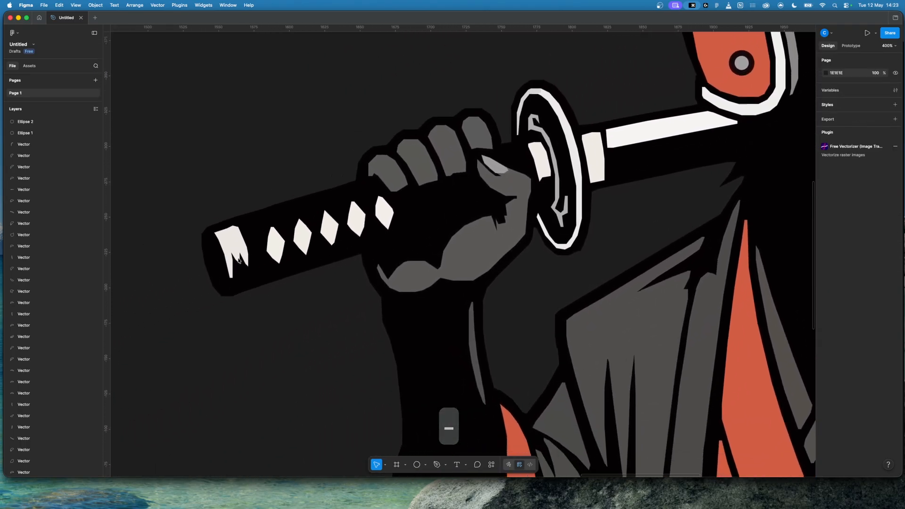
scroll(238, 261, "left", 5)
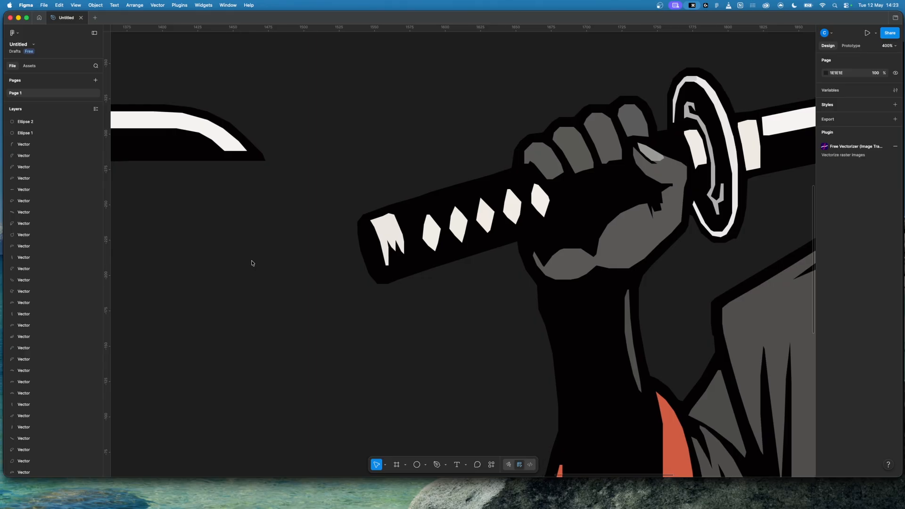
key("super+equal")
key("super+equal")
double_click(356, 183)
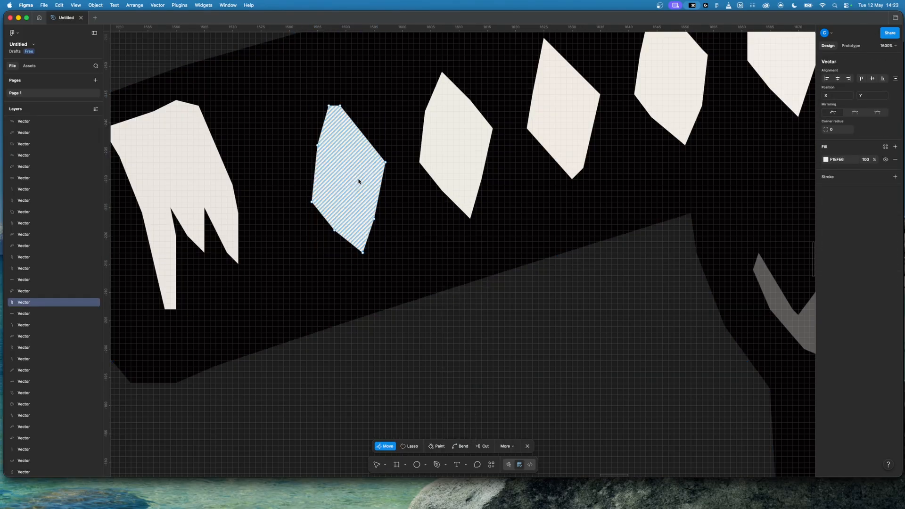
left_click(564, 356)
double_click(543, 350)
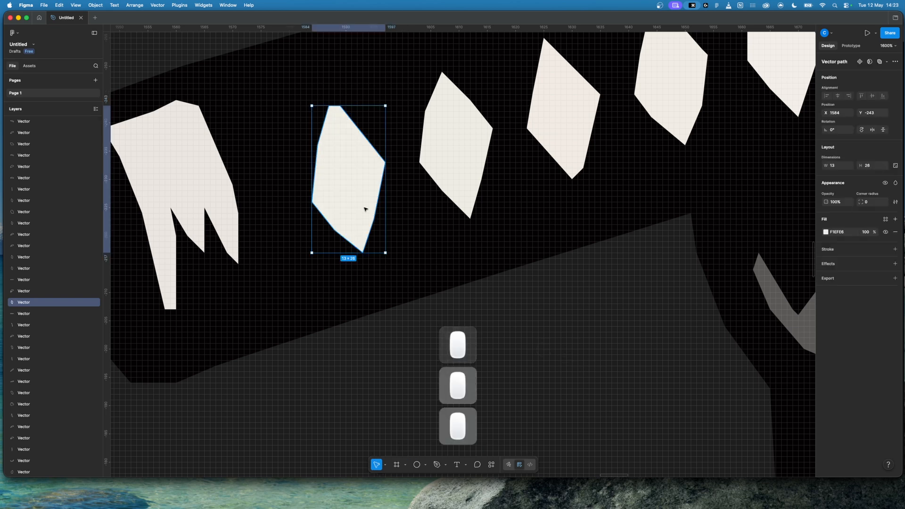
key("BackSpace")
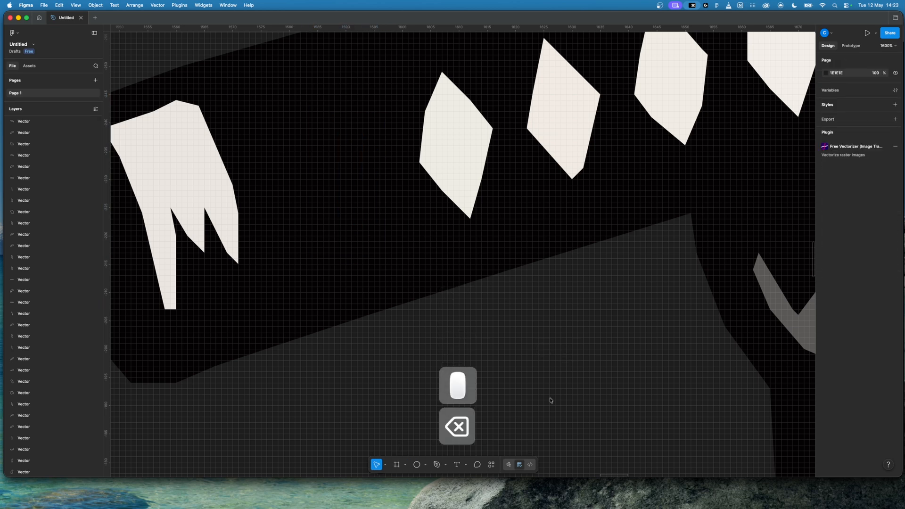
Step: Draw a closed four-point diamond about 15.5 × 26.5 with the Pen tool in the deleted diamond's place
left_click(436, 466)
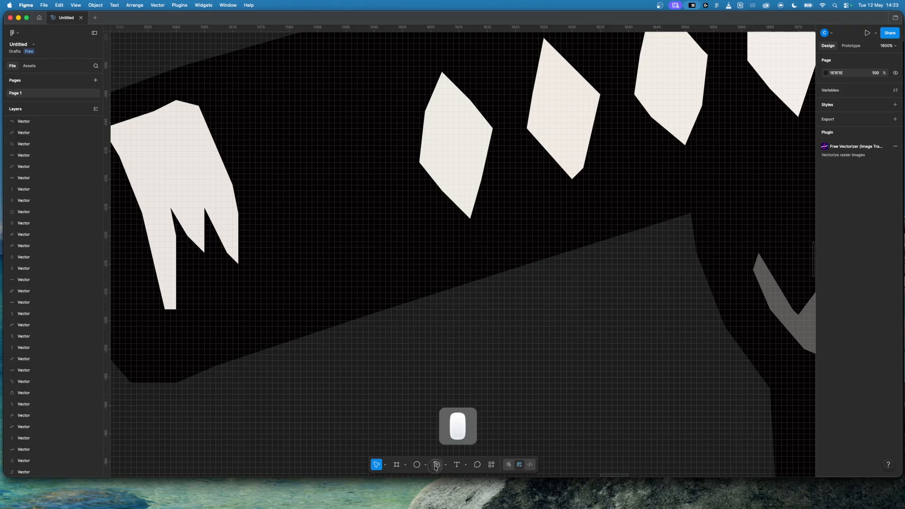
left_click(320, 97)
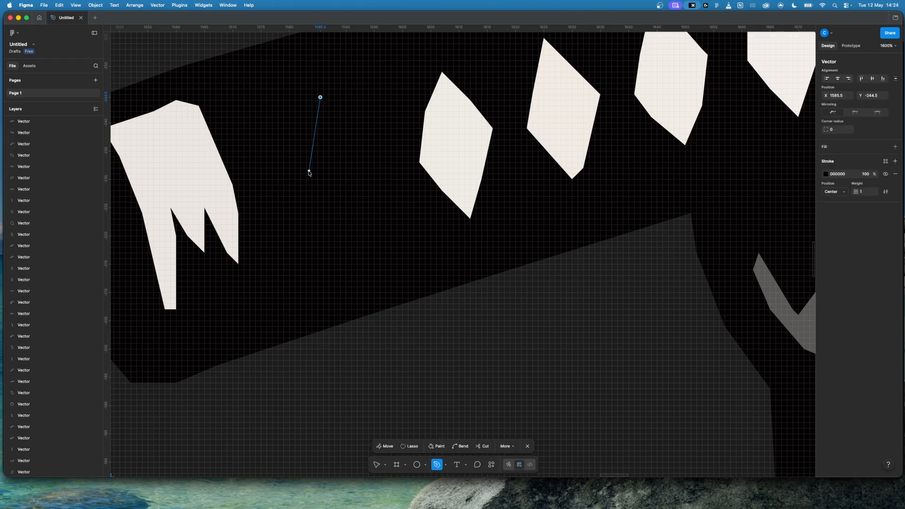
left_click(292, 189)
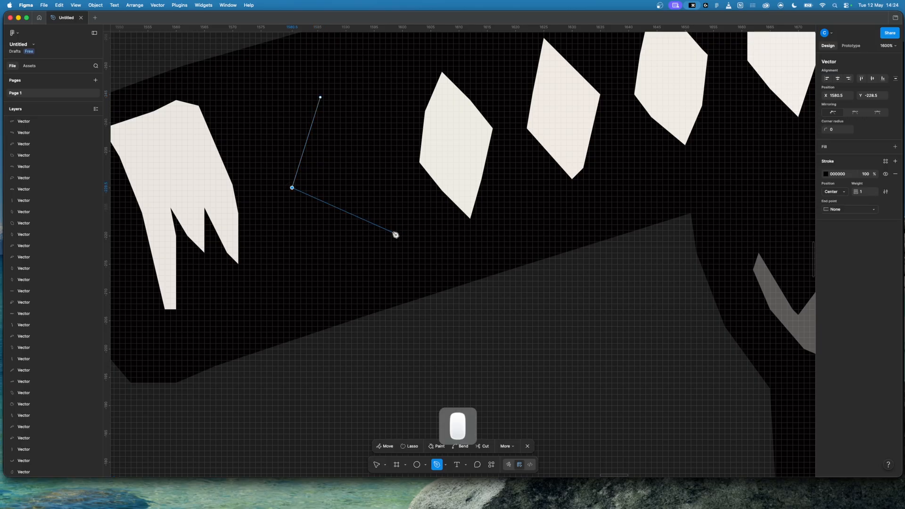
left_click(359, 247)
left_click(380, 163)
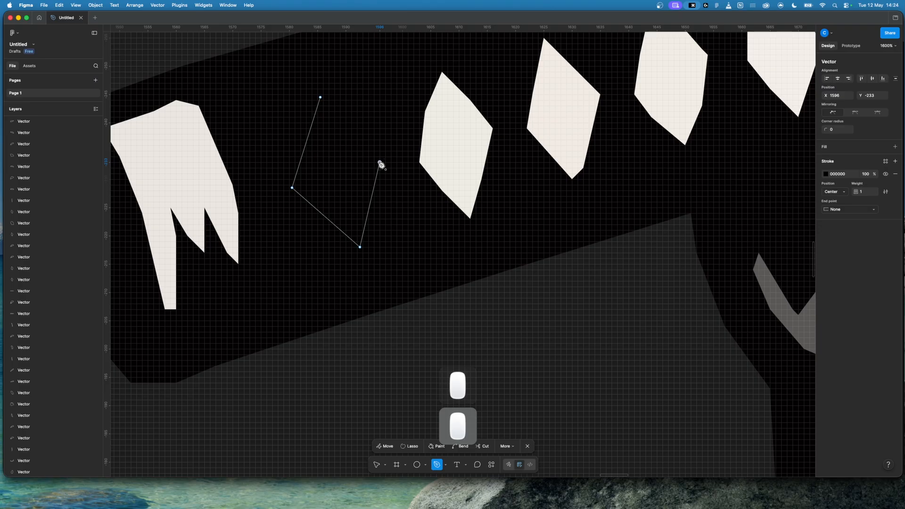
left_click(321, 98)
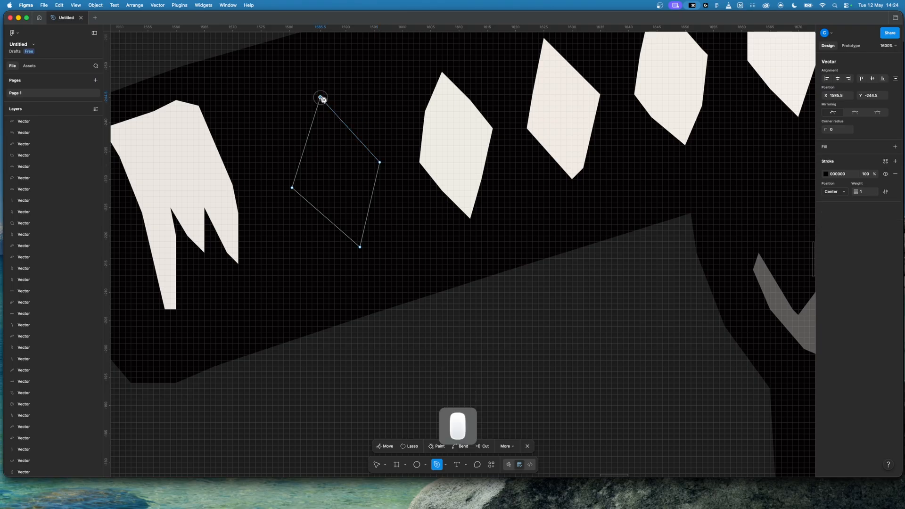
left_click(377, 465)
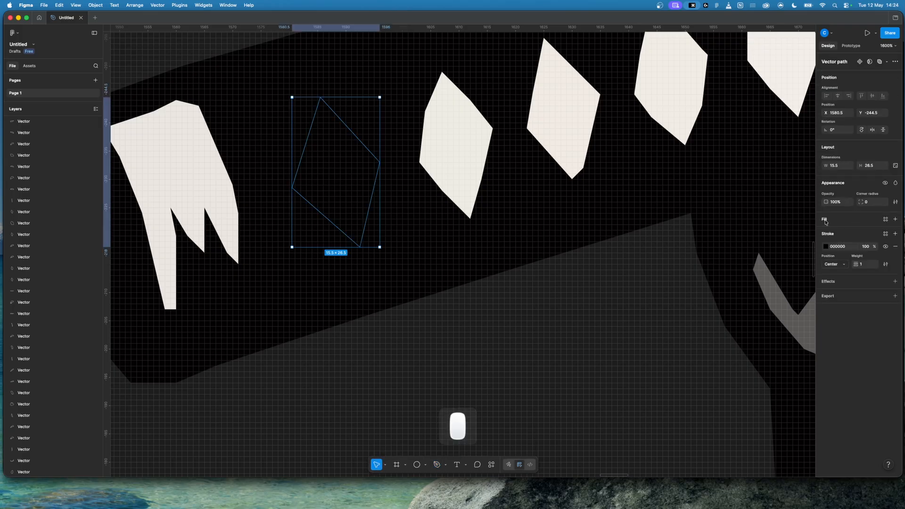
Step: Add a fill to the new diamond and sample the neighbouring diamond's cream color, EFEDE5
left_click(896, 220)
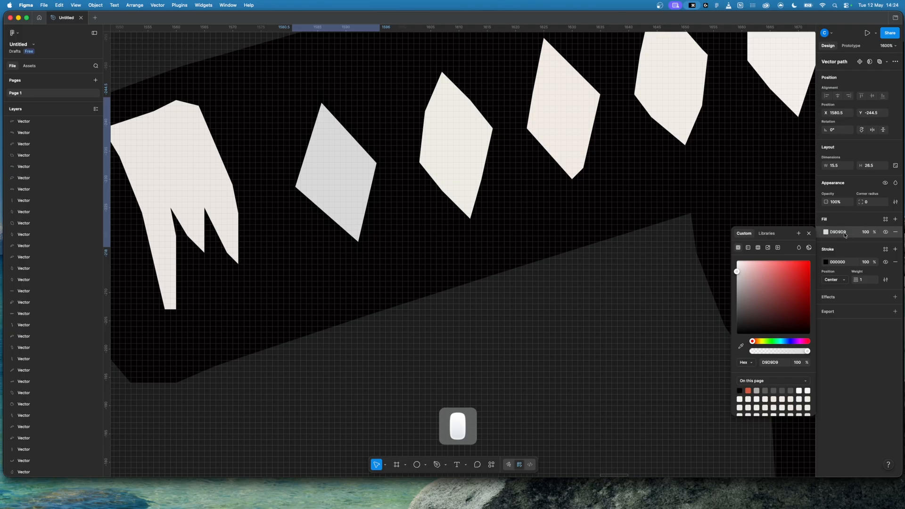
left_click(740, 347)
left_click(459, 139)
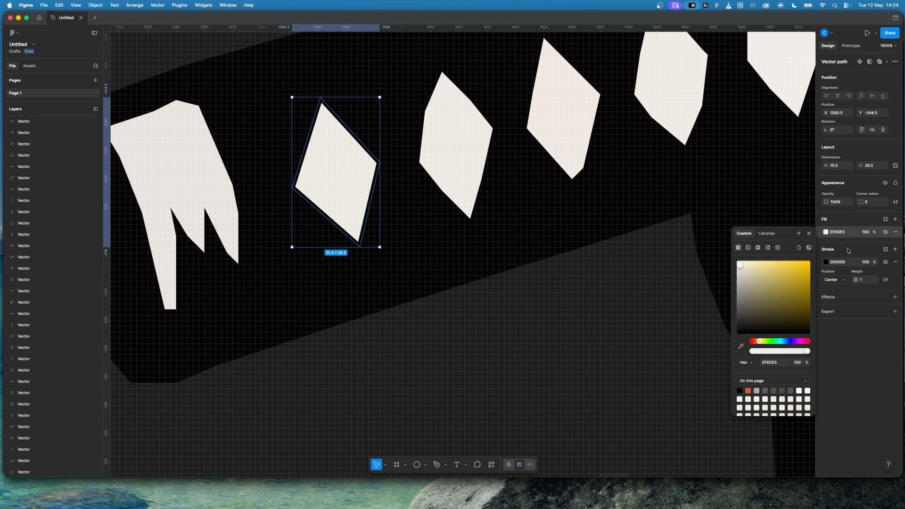
left_click(490, 317)
Step: Remove the black stroke from the new diamond, keeping it at its place on the sword handle
left_click_drag(349, 213, 464, 402)
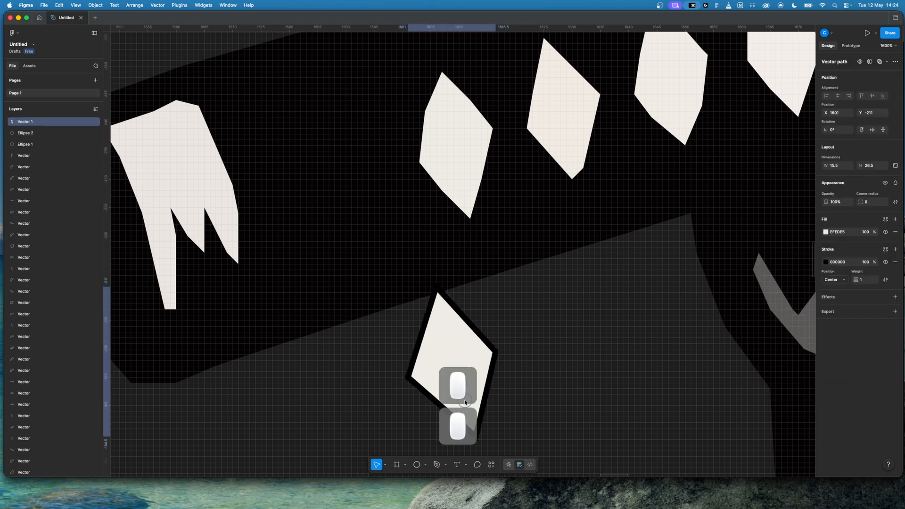
key("super+z")
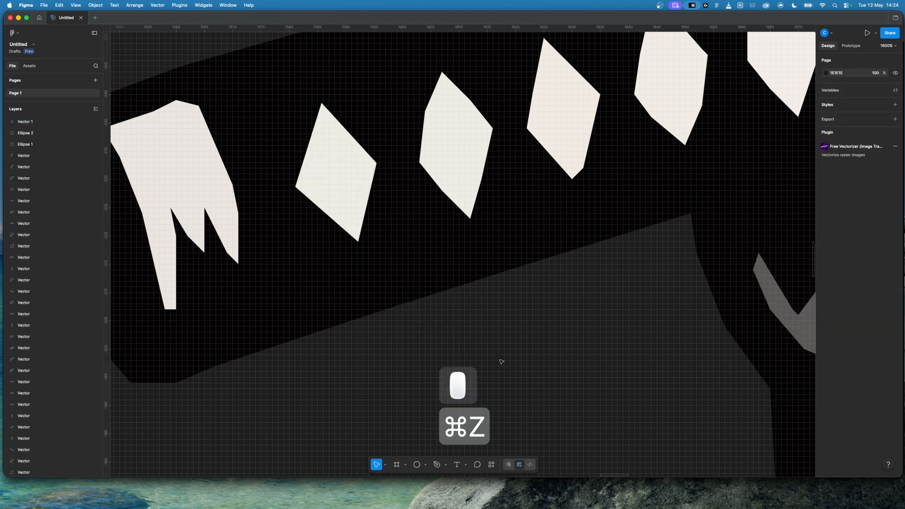
left_click(316, 163)
left_click(895, 262)
left_click(497, 299)
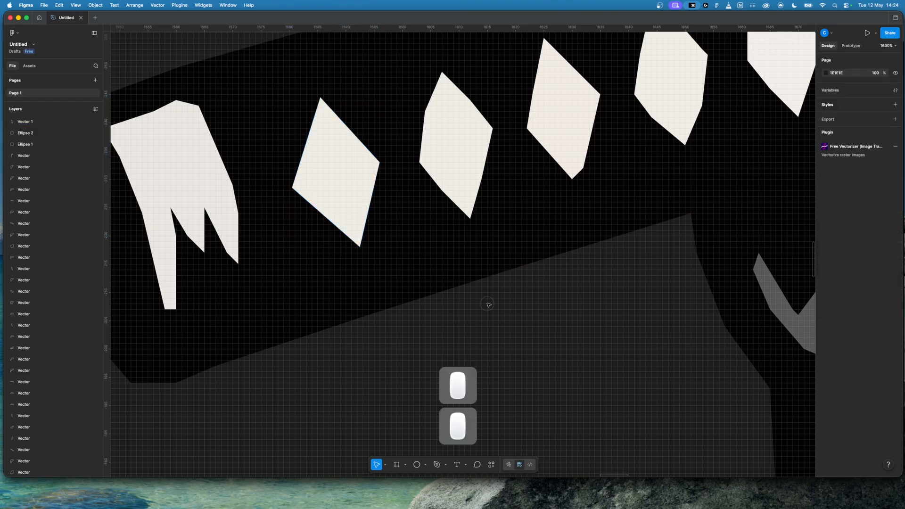
Step: Compare the anchor points of the neighbouring old diamond with those of the redrawn one
double_click(452, 152)
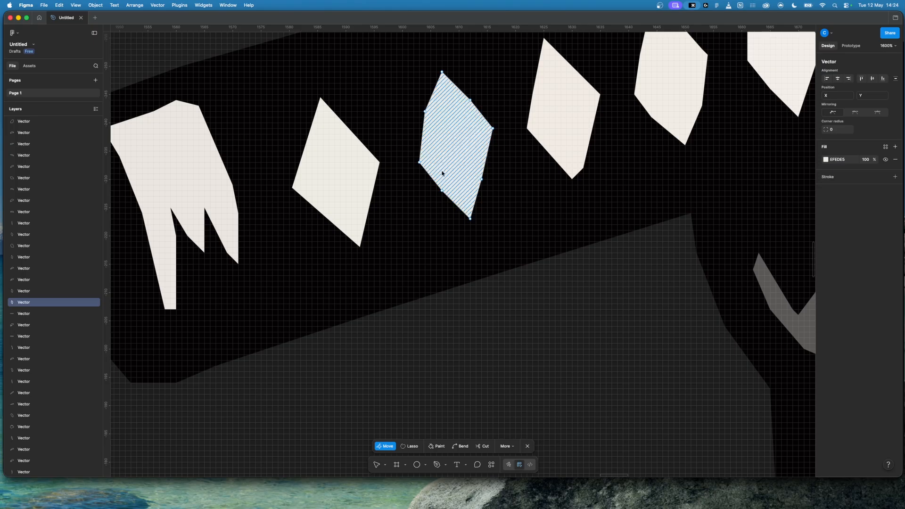
double_click(555, 294)
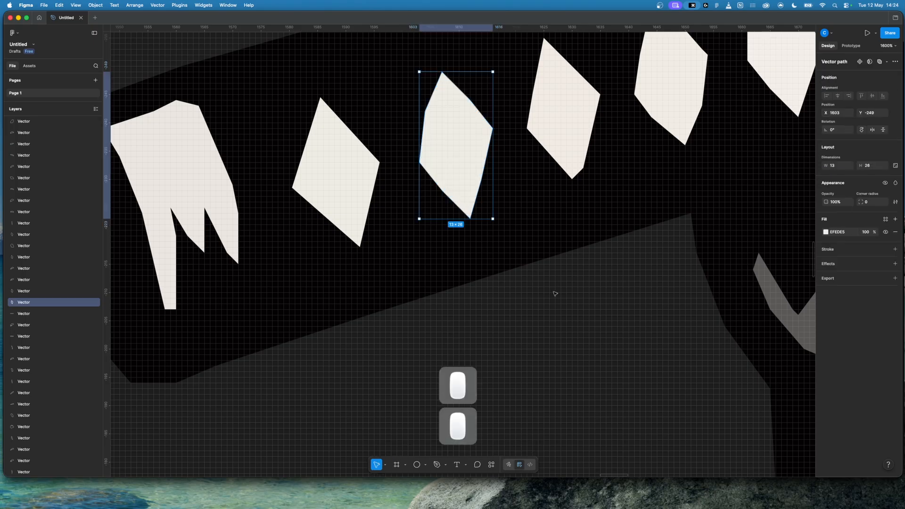
double_click(329, 197)
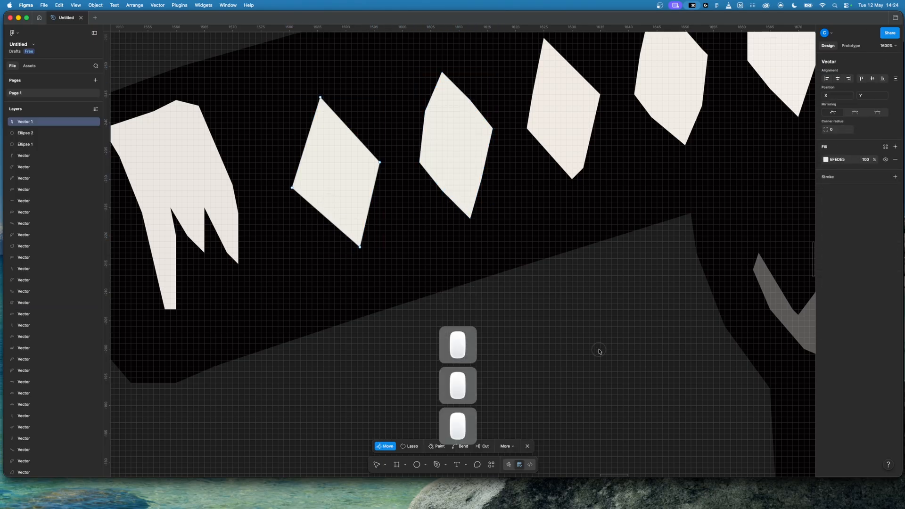
scroll(519, 193, "up", 2)
scroll(519, 194, "right", 1)
left_click(425, 182)
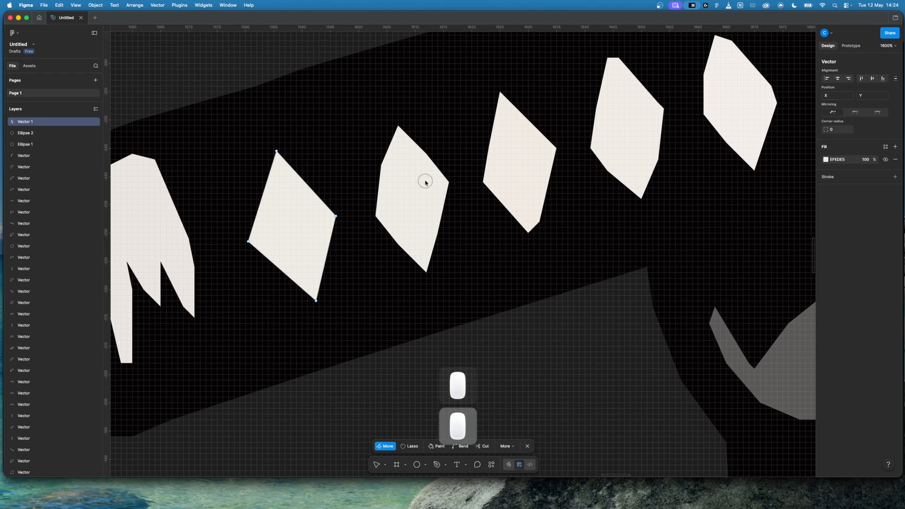
left_click(420, 185)
left_click(420, 185)
double_click(419, 185)
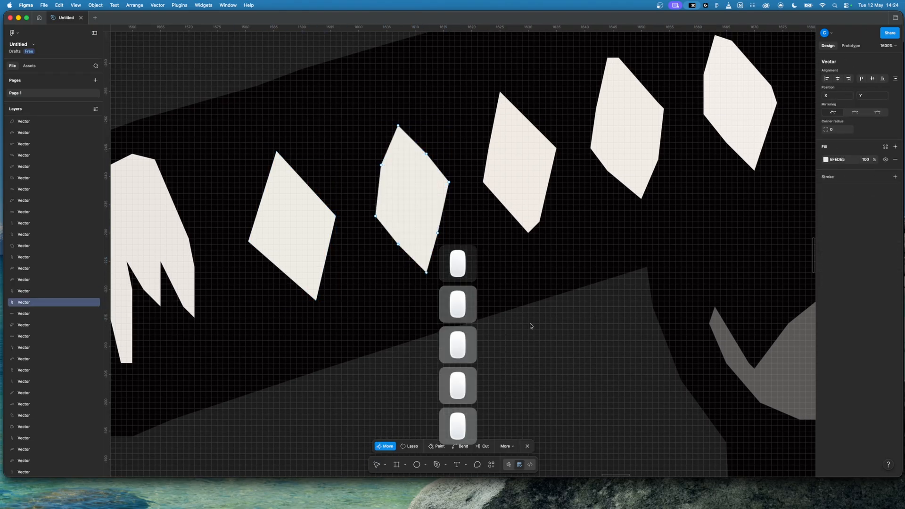
Step: Delete the four remaining old diamonds along the sword handle, keeping only the redrawn one
left_click(549, 349)
key("BackSpace")
left_click(524, 183)
key("BackSpace")
left_click(644, 117)
key("BackSpace")
left_click(725, 105)
key("BackSpace")
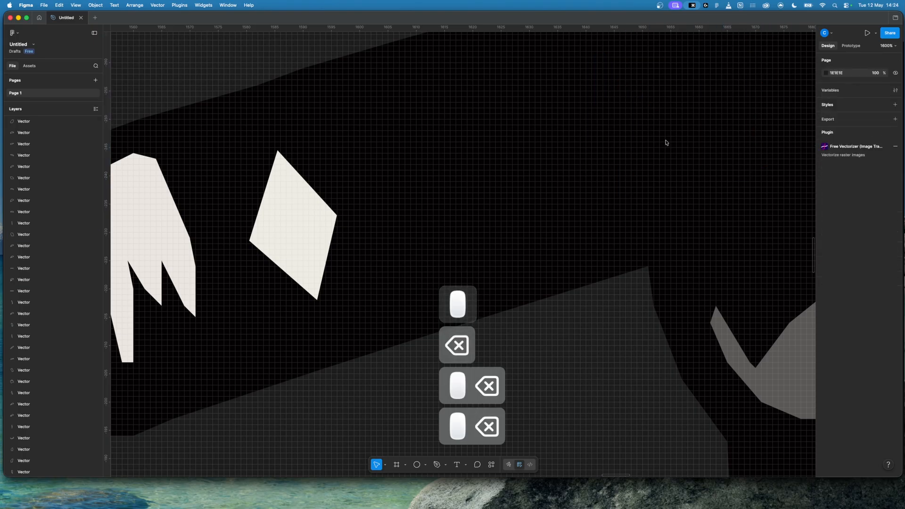
Step: Duplicate the redrawn cream diamond three times, spacing the copies upward along the sword handle toward the hand
scroll(584, 152, "up", 5)
scroll(583, 151, "right", 2)
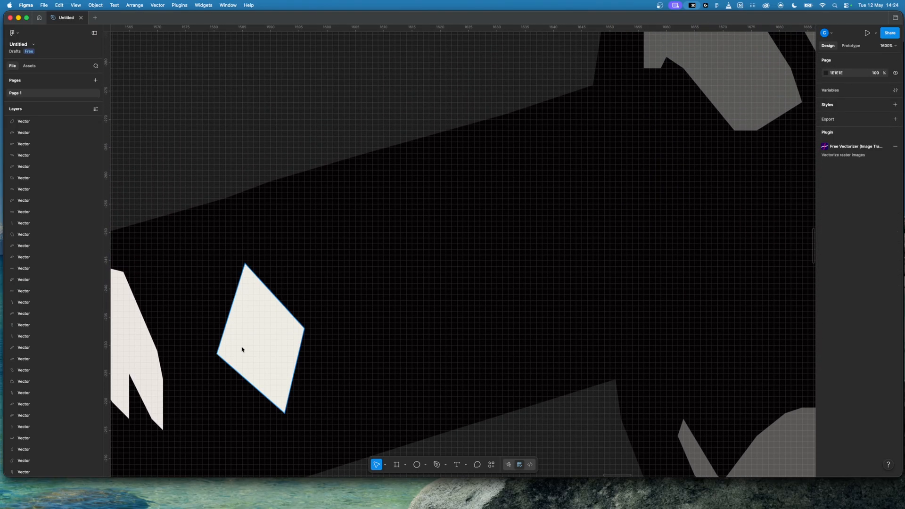
left_click(242, 349)
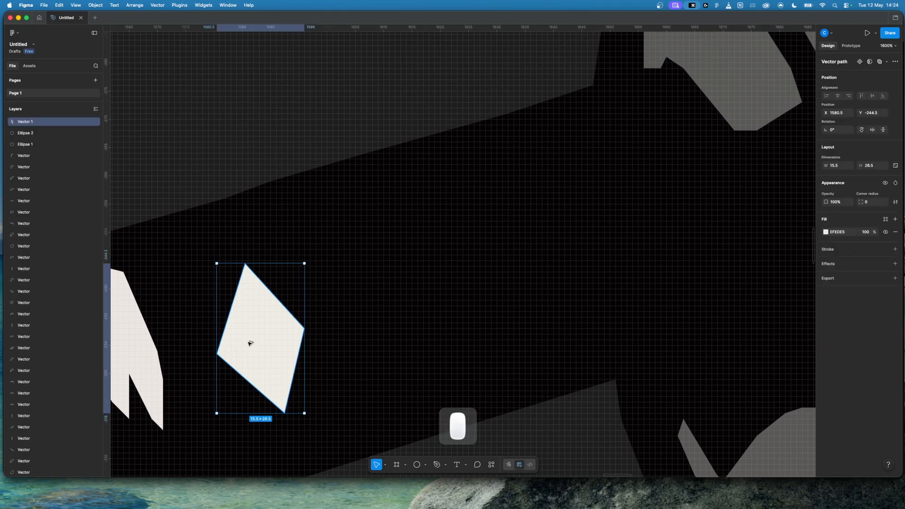
left_click_drag(250, 344, 623, 240)
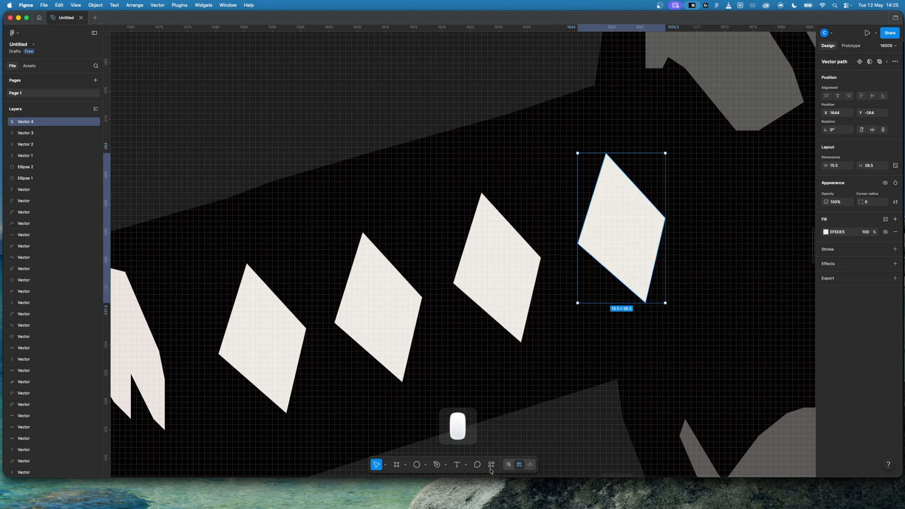
left_click(559, 451)
Step: Delete the small light highlight shape on the goat's nose
scroll(558, 452, "down", 5)
scroll(531, 418, "down", 3)
scroll(531, 418, "down", 10)
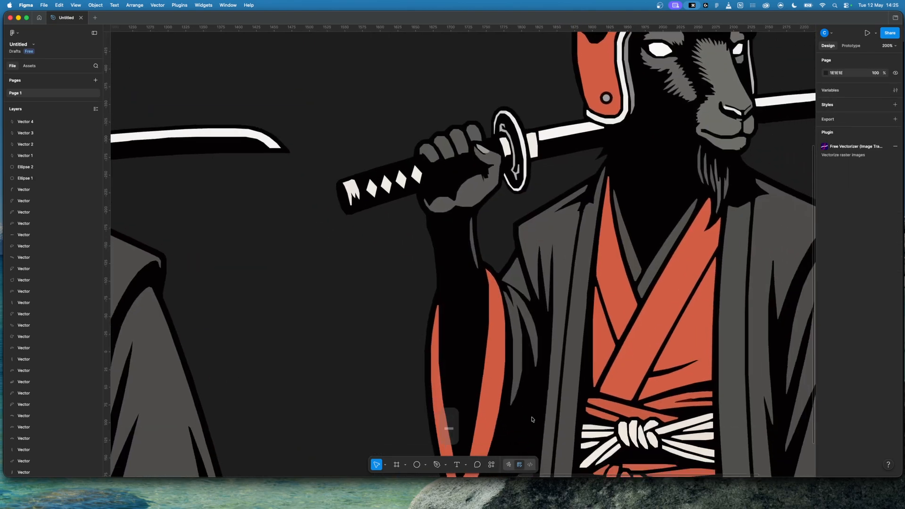
scroll(531, 418, "up", 10)
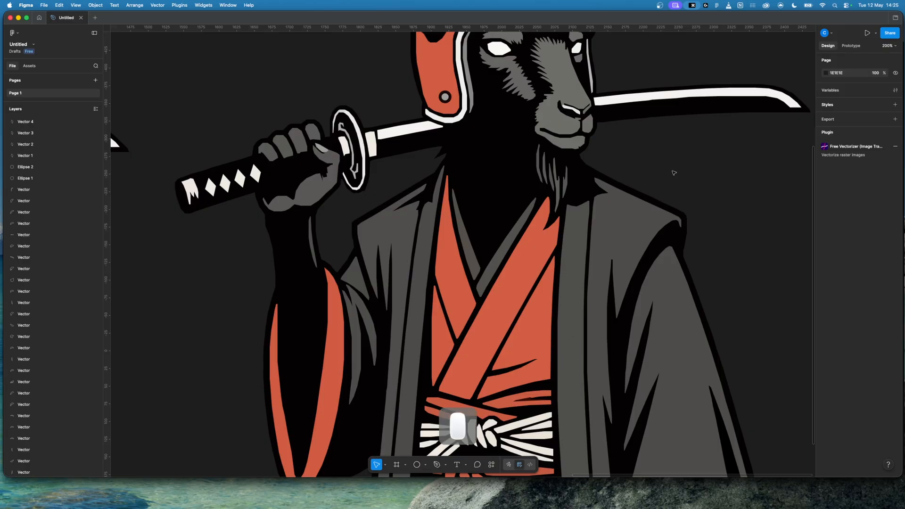
scroll(674, 173, "up", 5)
scroll(674, 173, "right", 5)
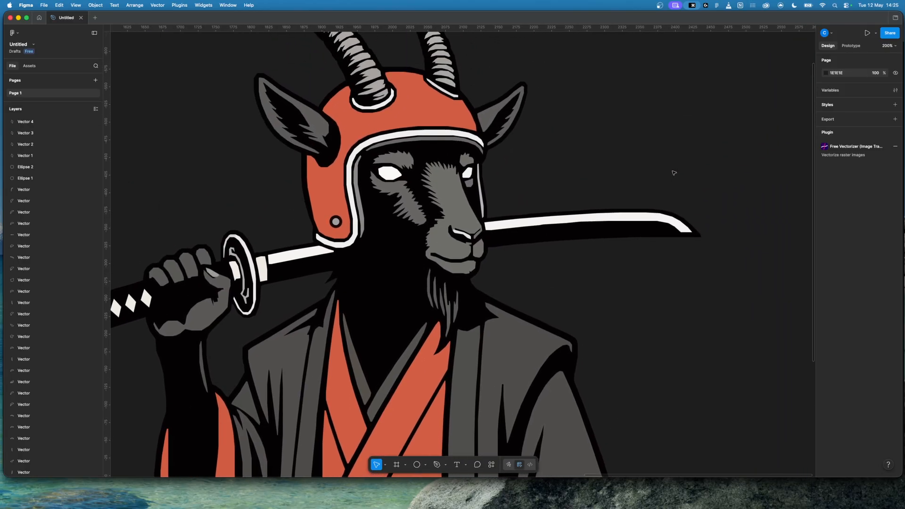
key("super+equal")
key("super+equal")
left_click(485, 191)
key("BackSpace")
Step: Edit the grey muzzle shape and delete the anchor points forming the thin nostril cut-out and jagged tips at the nose
double_click(499, 201)
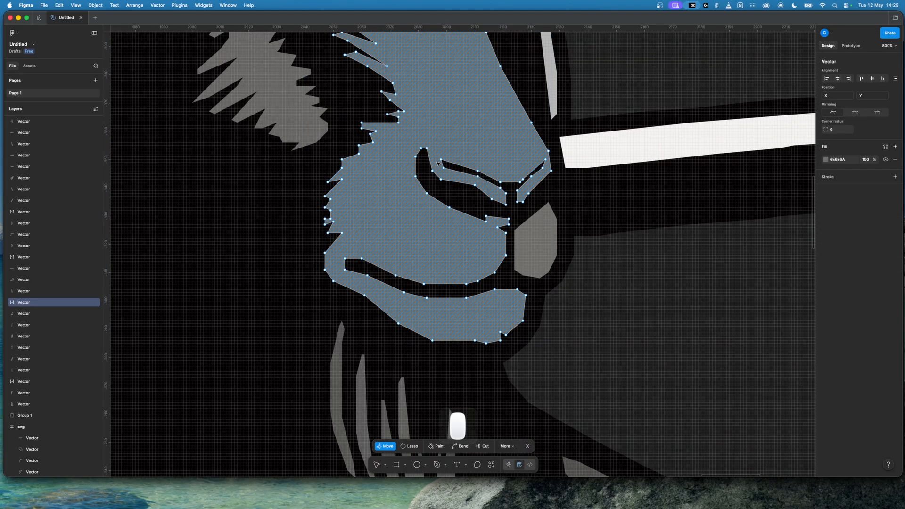
left_click(506, 194)
key("shift+BackSpace")
key("shift+BackSpace")
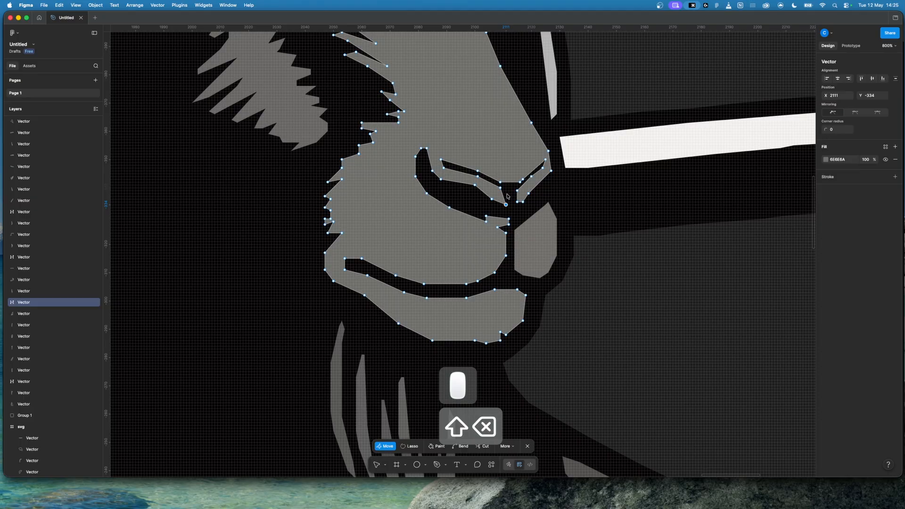
left_click(518, 202)
key("shift+BackSpace")
key("shift+BackSpace")
key("shift+BackSpace")
key("shift+BackSpace")
key("shift+BackSpace")
key("shift+BackSpace")
key("shift+BackSpace")
key("shift+BackSpace")
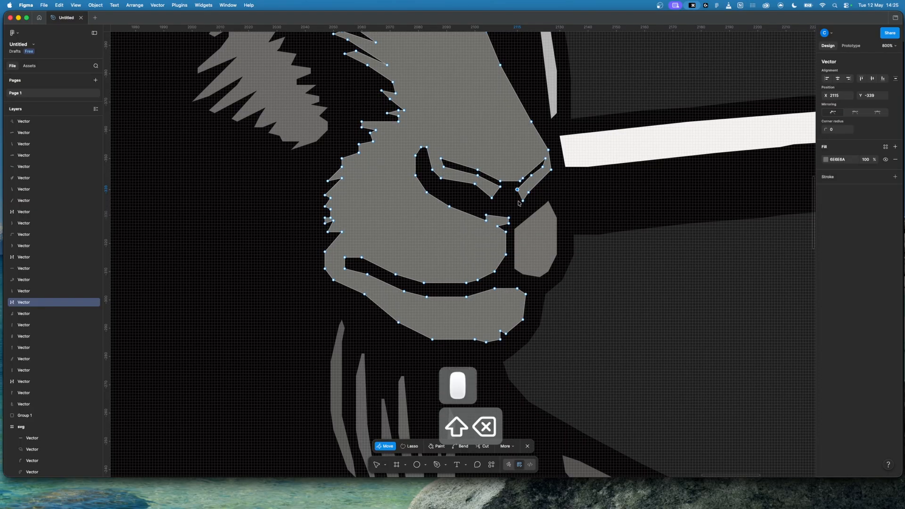
key("shift+BackSpace")
key("shift+BackSpace")
key("shift+BackSpace")
key("shift+BackSpace")
key("shift+BackSpace")
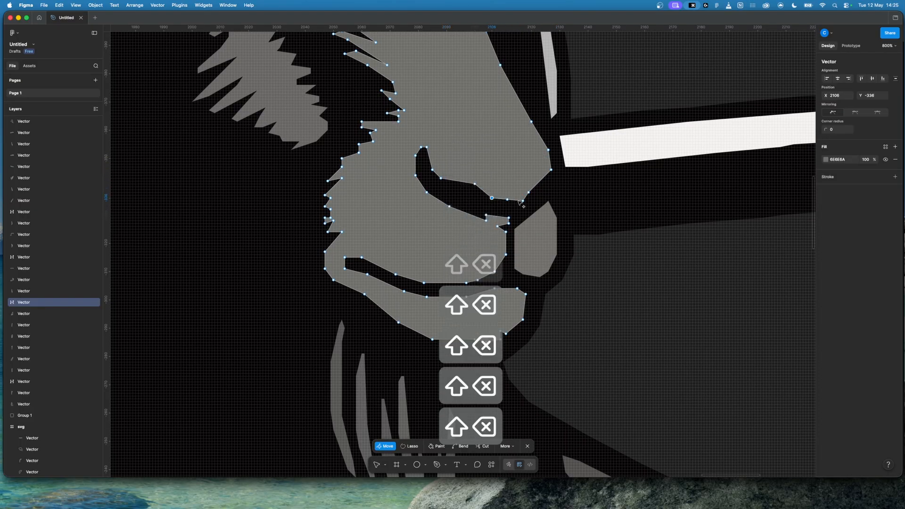
left_click(740, 305)
Step: Delete the anchor points of the small spur below the nostril on the grey muzzle shape and finish editing it
left_click(486, 218)
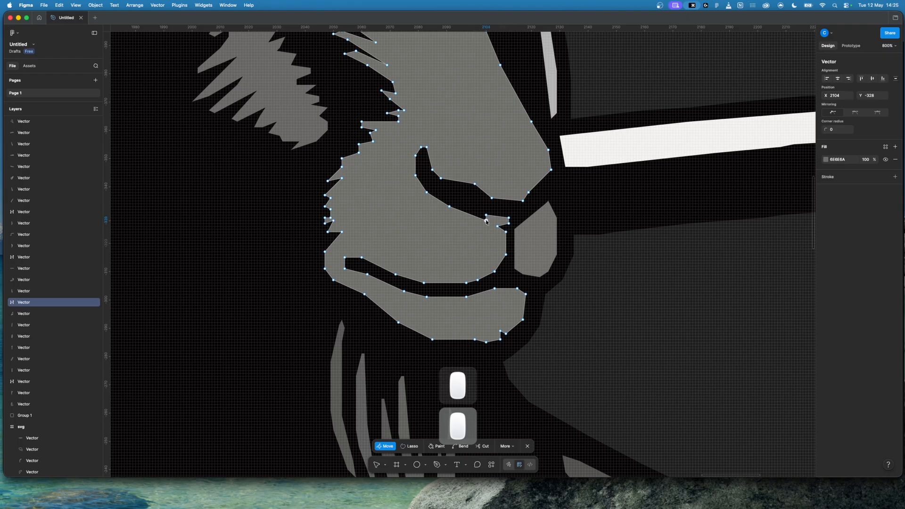
key("shift+BackSpace")
key("shift+BackSpace")
key("shift+BackSpace")
key("shift+BackSpace")
left_click(672, 337)
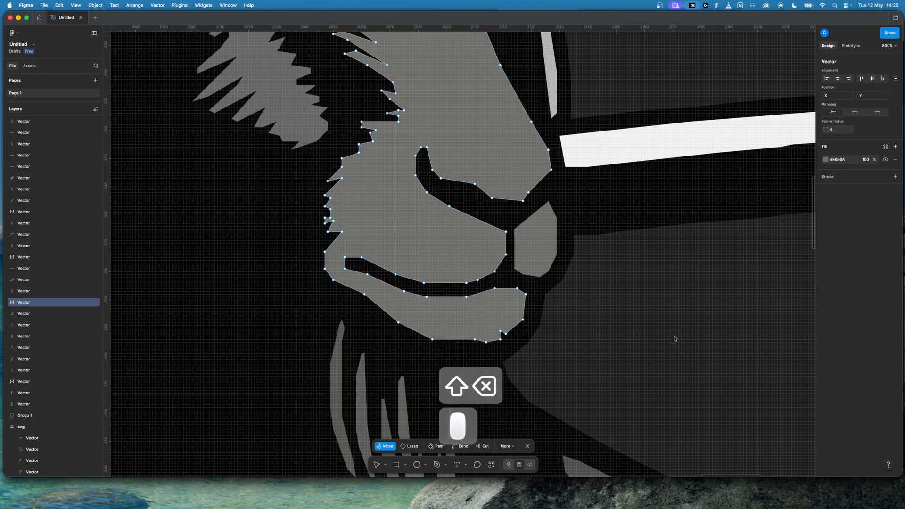
key("minus")
key("minus")
key("minus")
left_click(609, 328)
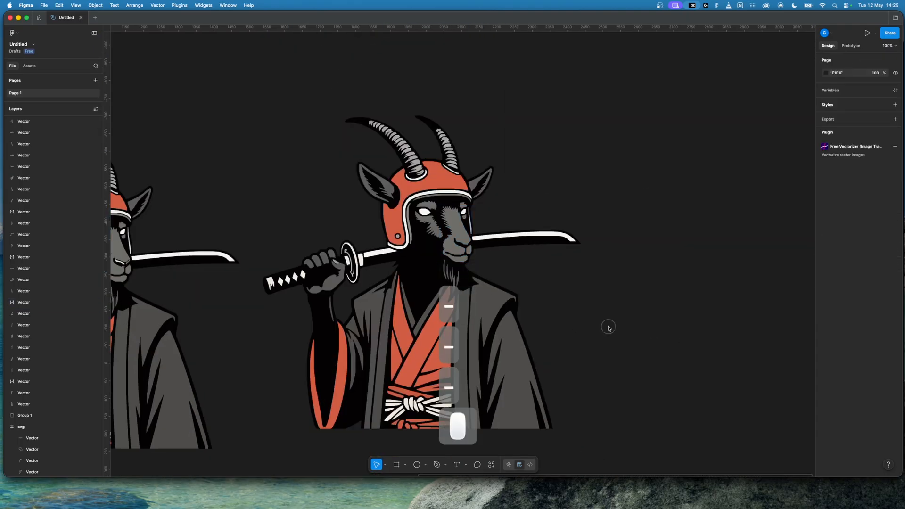
Step: Select all vector pieces of the simplified goat artwork, leaving out the original version, and group them
scroll(608, 329, "left", 8)
scroll(608, 329, "down", 2)
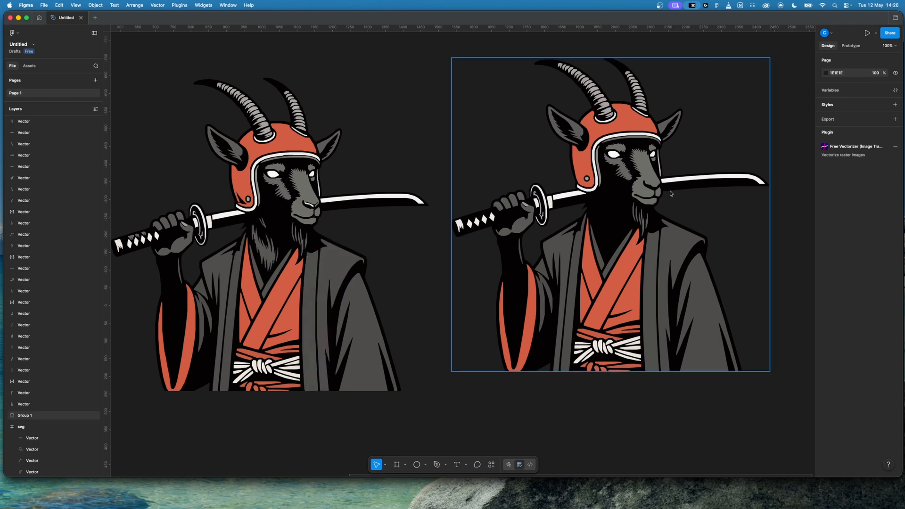
scroll(667, 194, "right", 2)
scroll(667, 194, "up", 1)
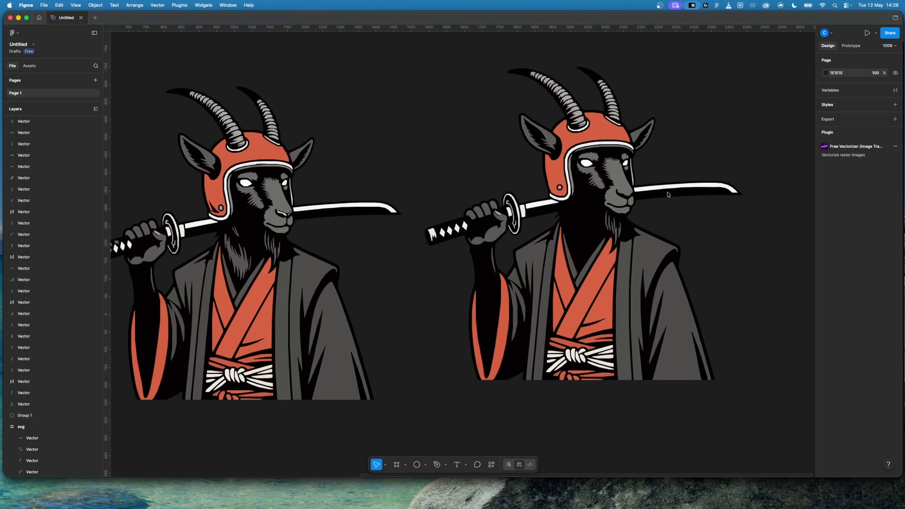
scroll(667, 194, "right", 4)
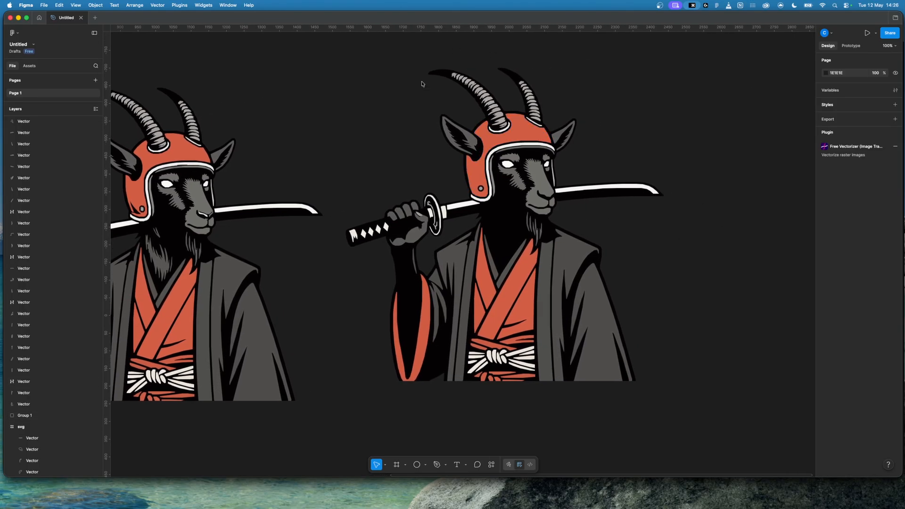
left_click_drag(360, 74, 684, 404)
left_click(674, 140)
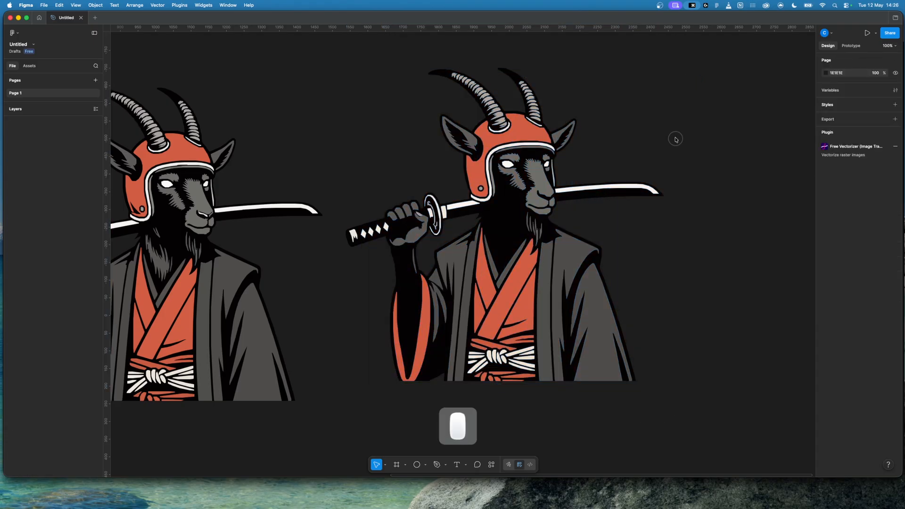
left_click(385, 104)
left_click_drag(335, 64, 684, 381)
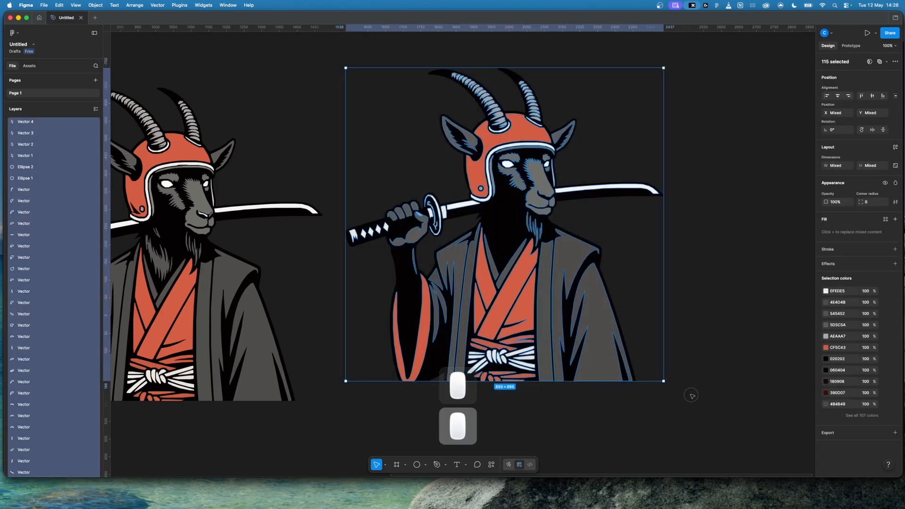
key("super+g")
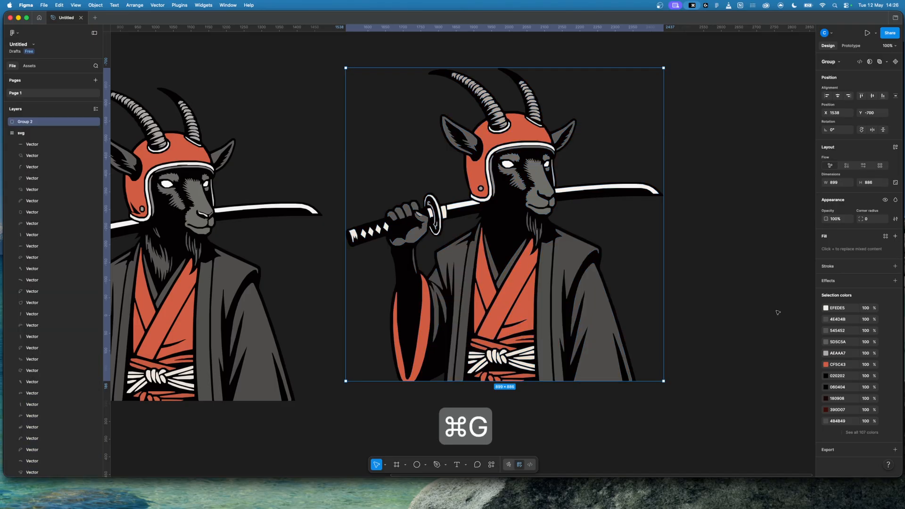
Step: Export the simplified goat group as an SVG named puca2 to the Desktop
left_click(895, 450)
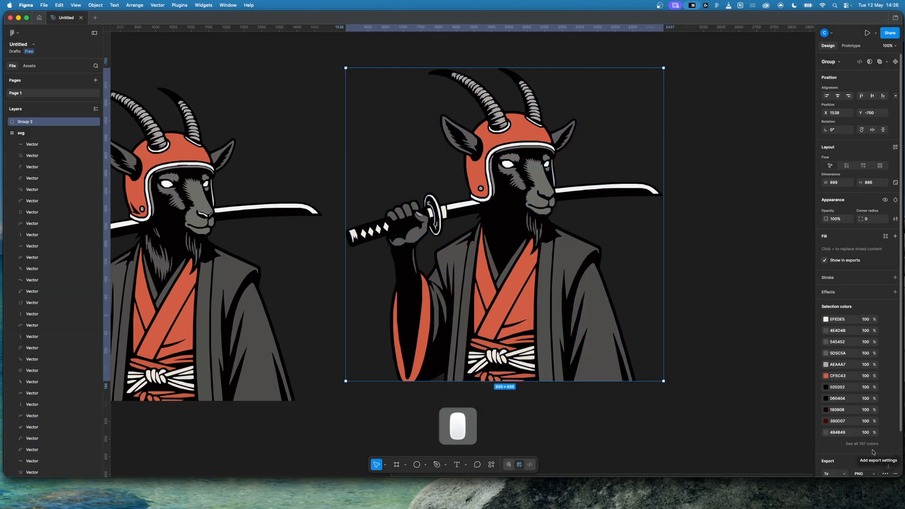
left_click(858, 473)
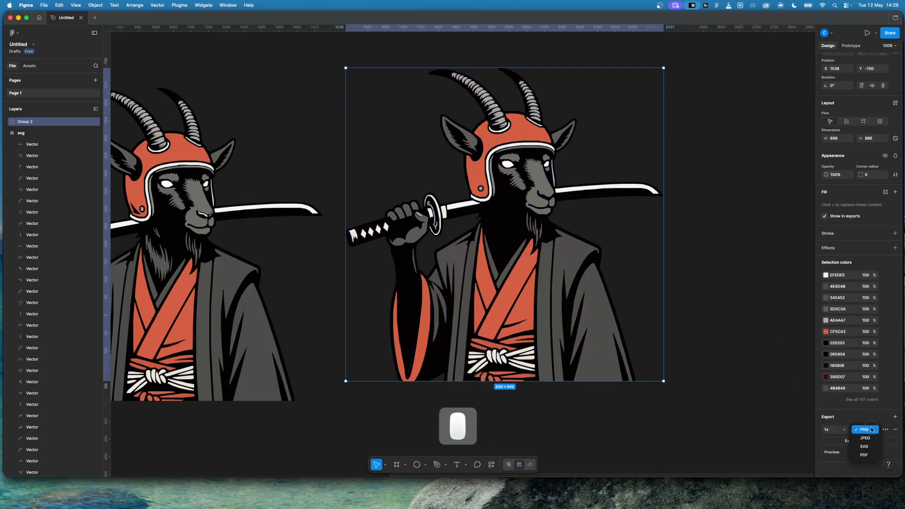
left_click(865, 444)
left_click(853, 439)
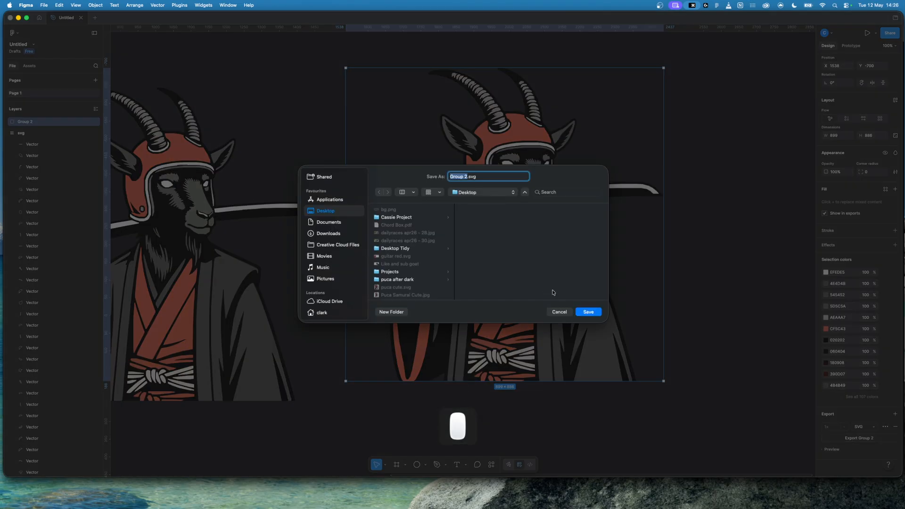
type("puca2")
key("Return")
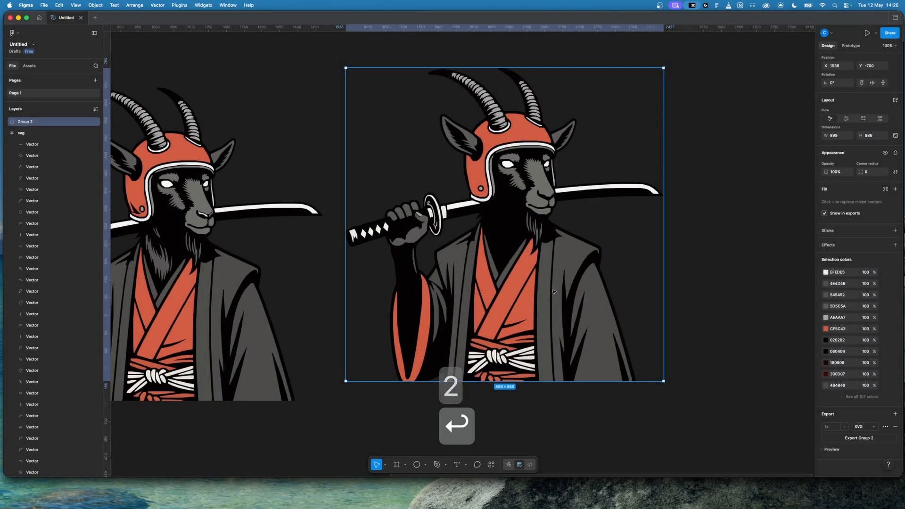
left_click(704, 306)
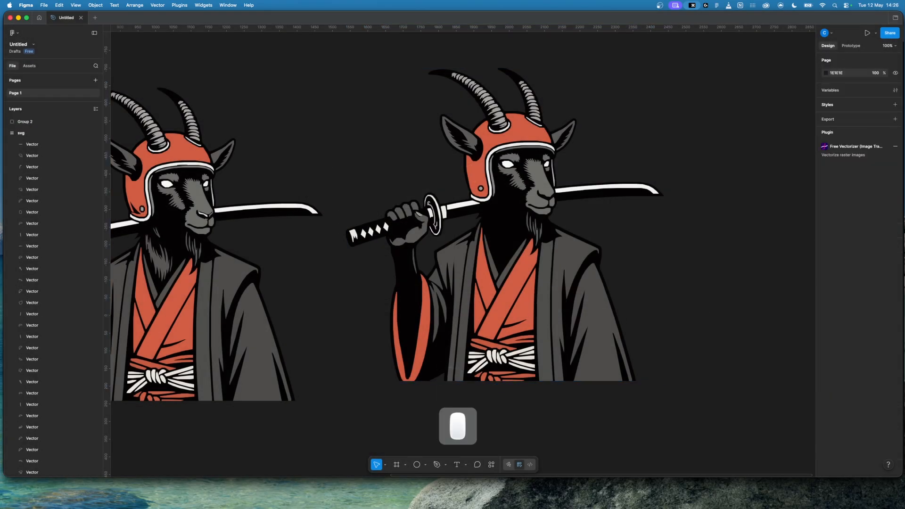
Step: Switch to Finder and compare the file sizes of puca2.svg and puca1.svg on the Desktop
left_click(226, 497)
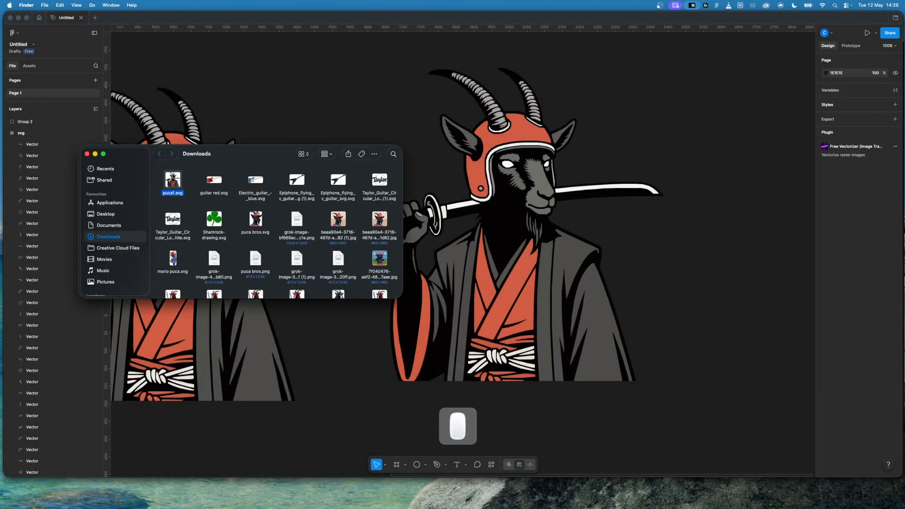
left_click(106, 213)
left_click(208, 218)
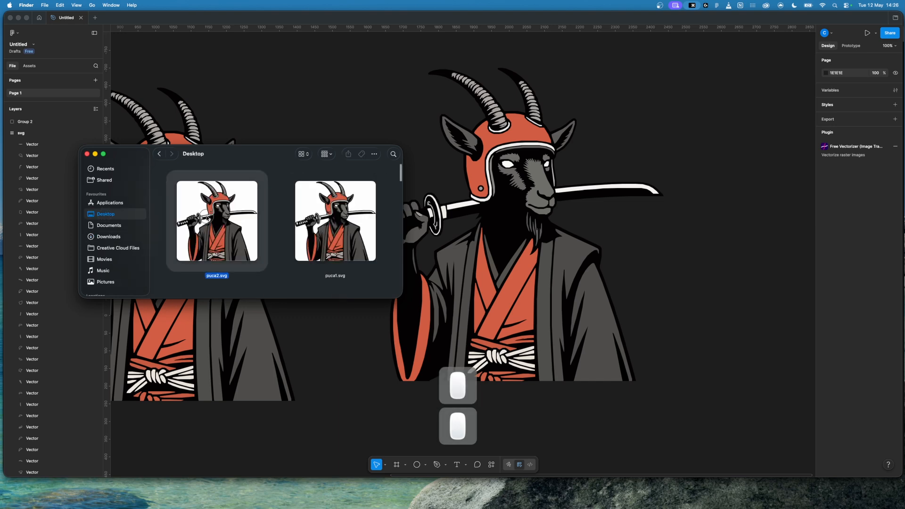
right_click(209, 215)
left_click(239, 254)
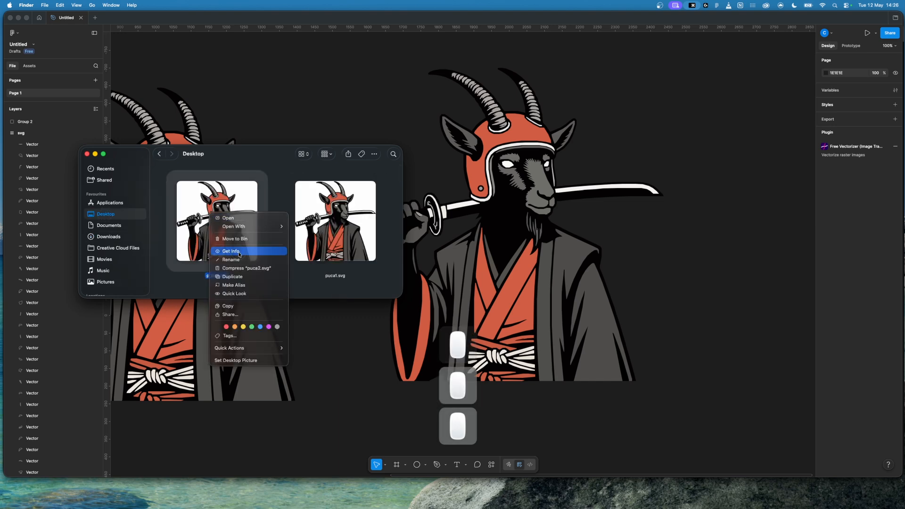
left_click_drag(72, 30, 179, 90)
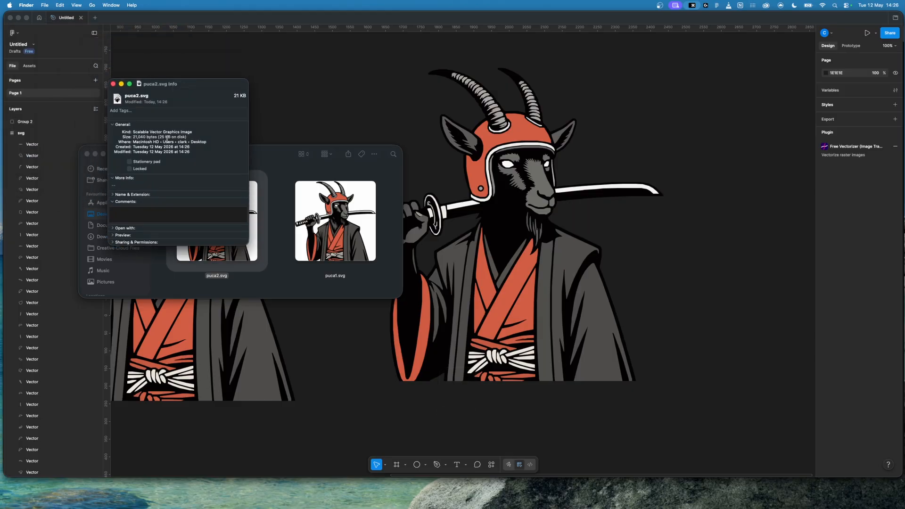
left_click(113, 84)
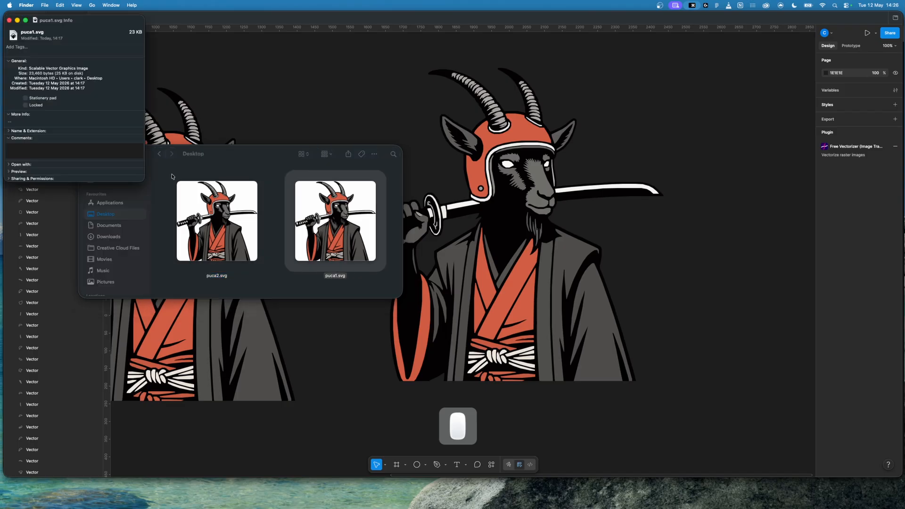
left_click_drag(61, 24, 204, 106)
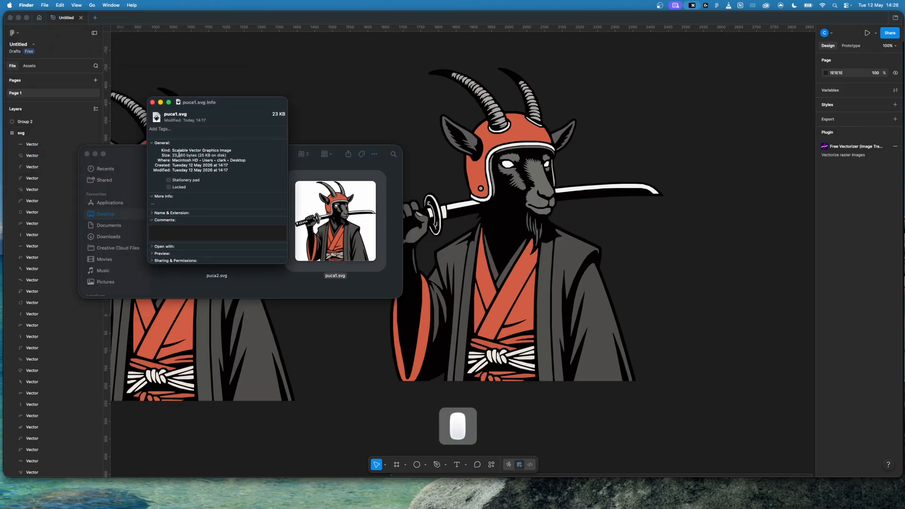
left_click(153, 104)
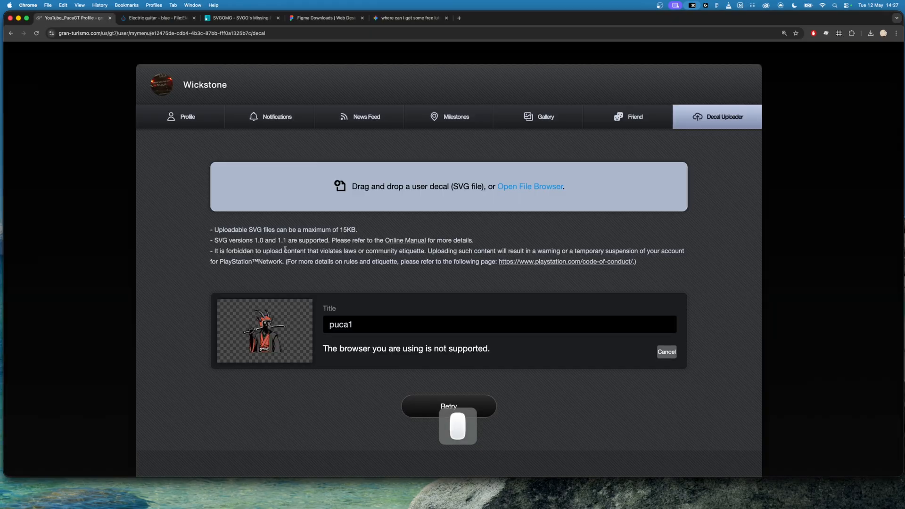
Step: Switch to SVGOMG in Chrome, load puca2.svg from the Desktop and download the optimized SVG
left_click(238, 18)
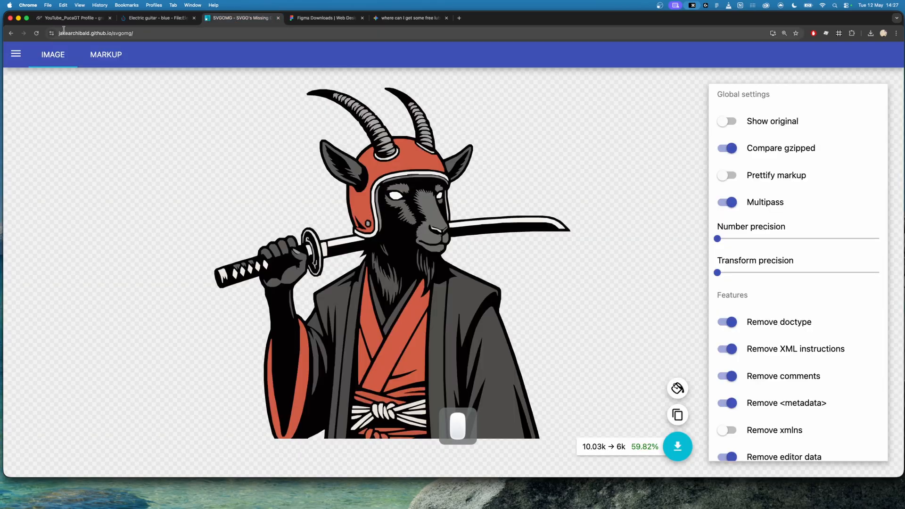
left_click(16, 53)
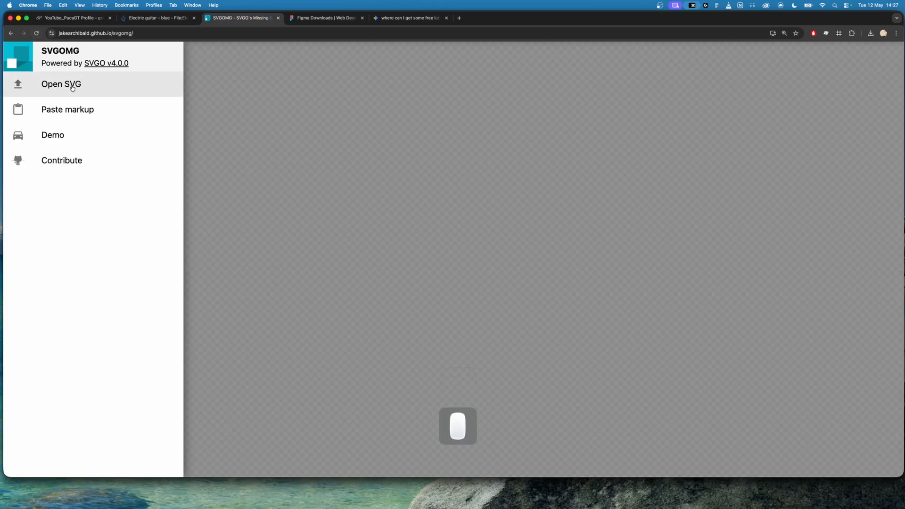
left_click(72, 86)
left_click(299, 163)
left_click(378, 150)
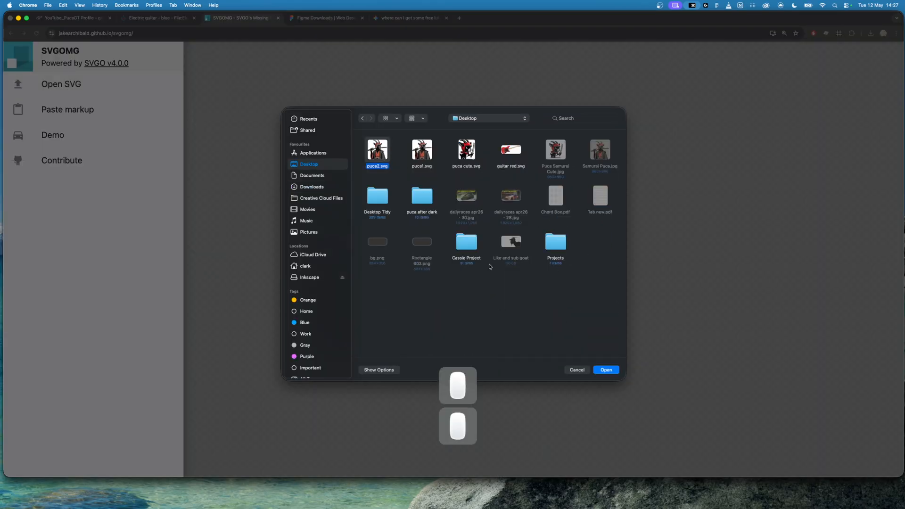
left_click(608, 369)
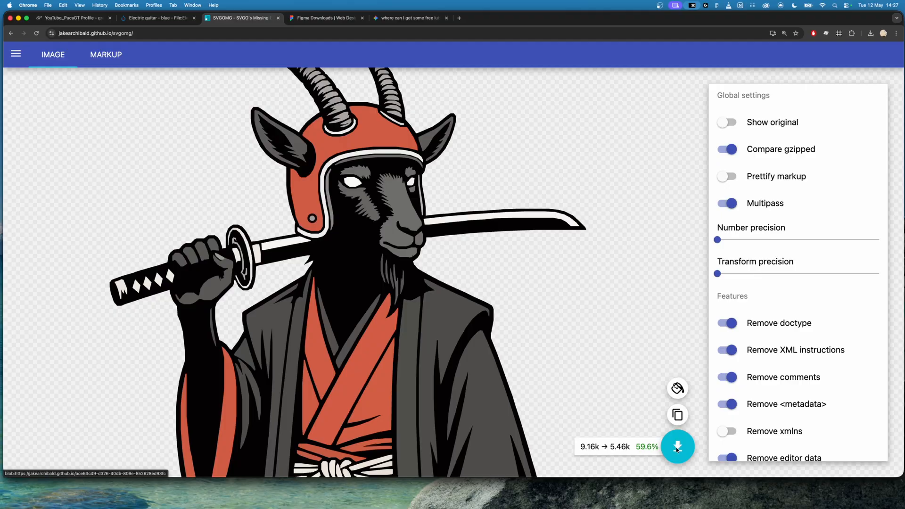
left_click(677, 447)
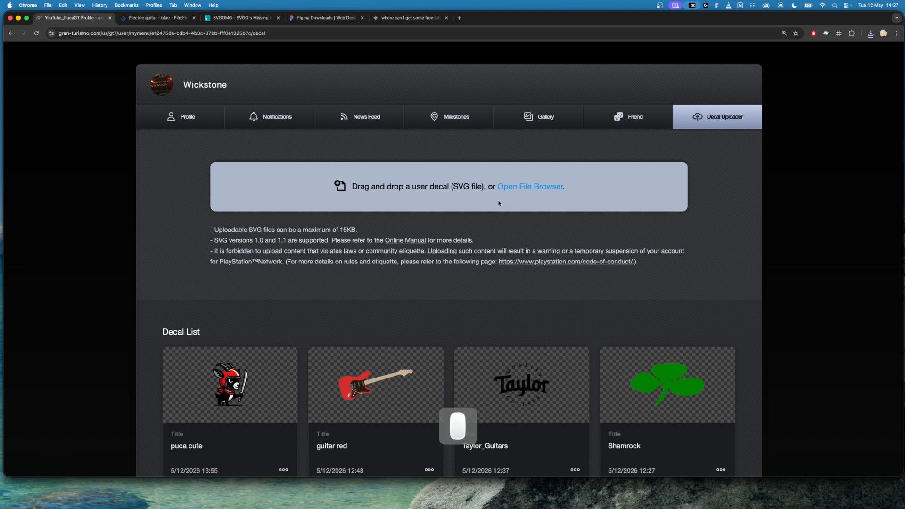
Step: Upload the optimized puca2.svg from Downloads as a new decal on the Gran Turismo 7 Decal Uploader page
left_click(530, 186)
left_click(378, 153)
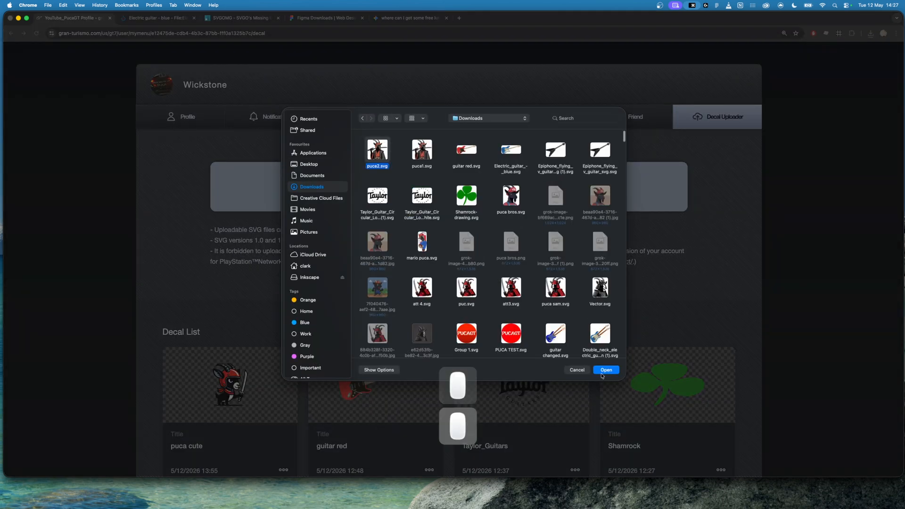
left_click(606, 369)
scroll(374, 321, "down", 2)
left_click(448, 322)
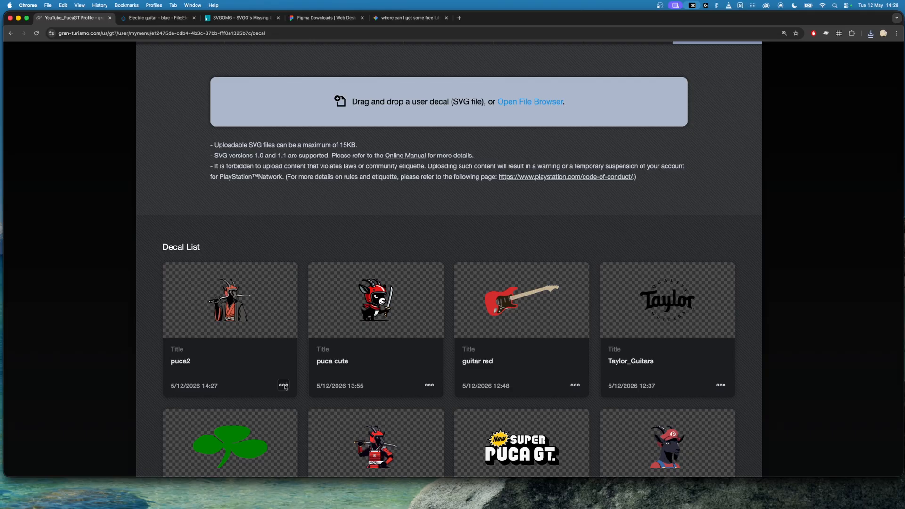
left_click(286, 385)
left_click(254, 370)
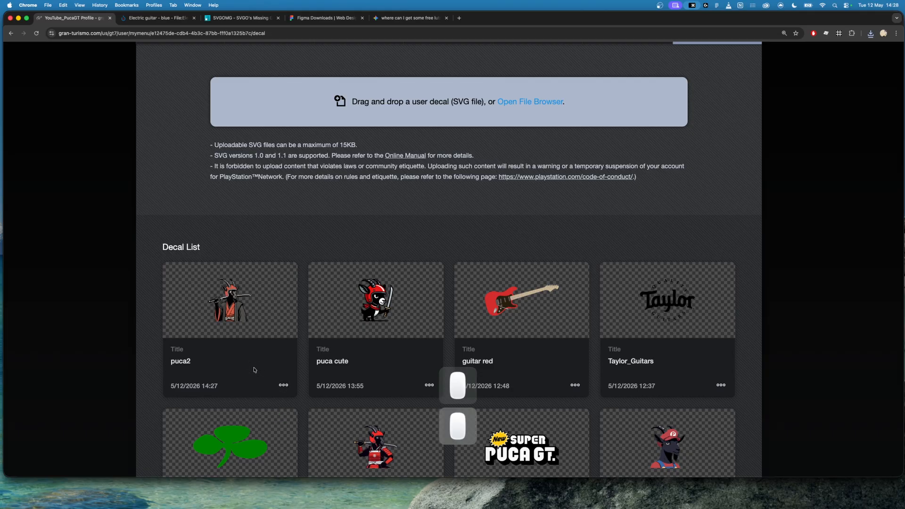